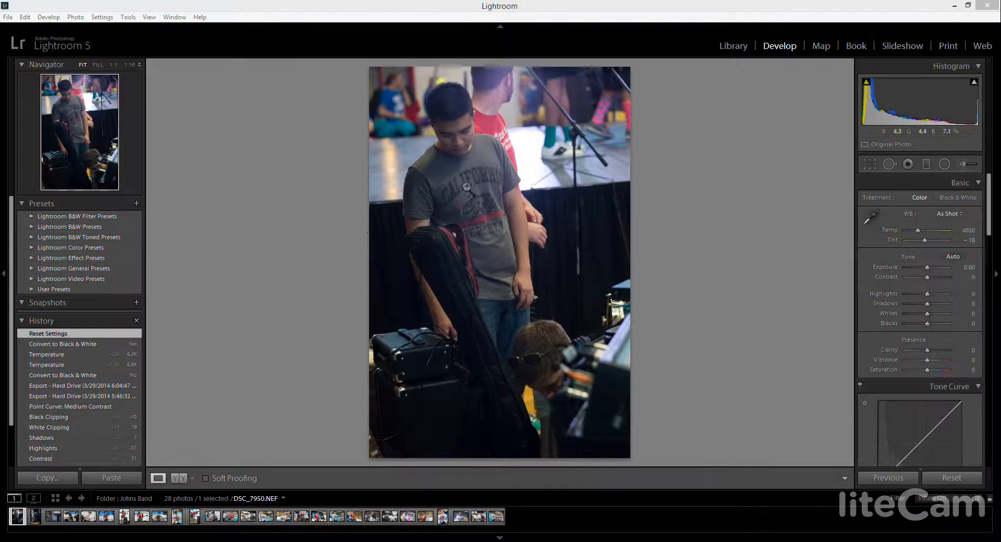
# Convert the photo to black and white with Contrast +45, Highlights −26, Shadows +24, Whites +17, Blacks −31 and Clarity +19
pyautogui.click(521, 123)
pyautogui.click(521, 123)
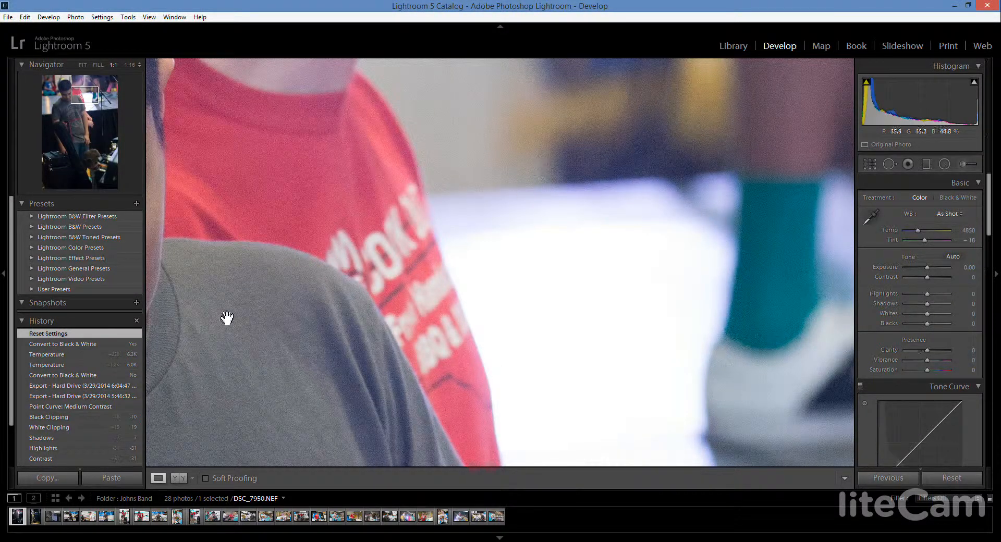
pyautogui.moveTo(226, 317); pyautogui.dragTo(468, 429)
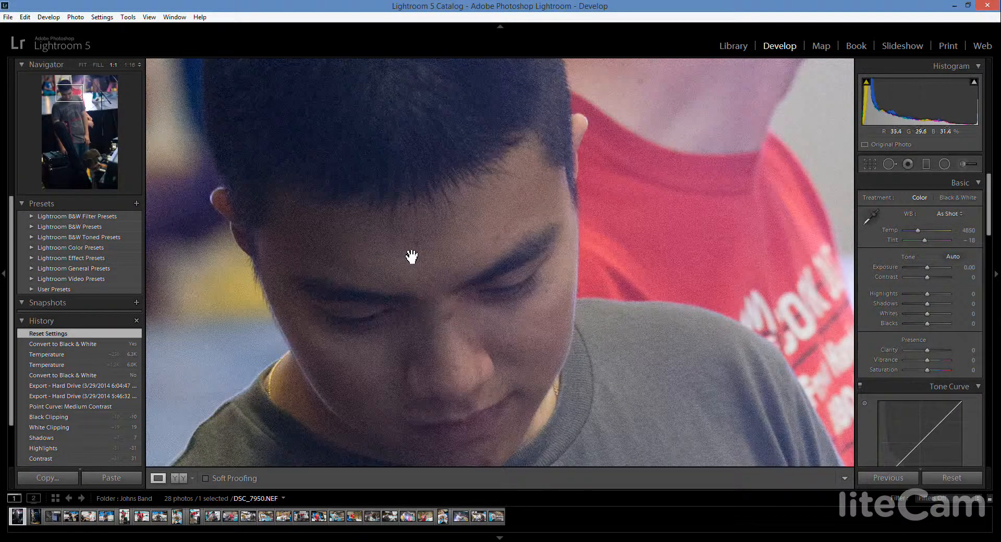
pyautogui.click(424, 280)
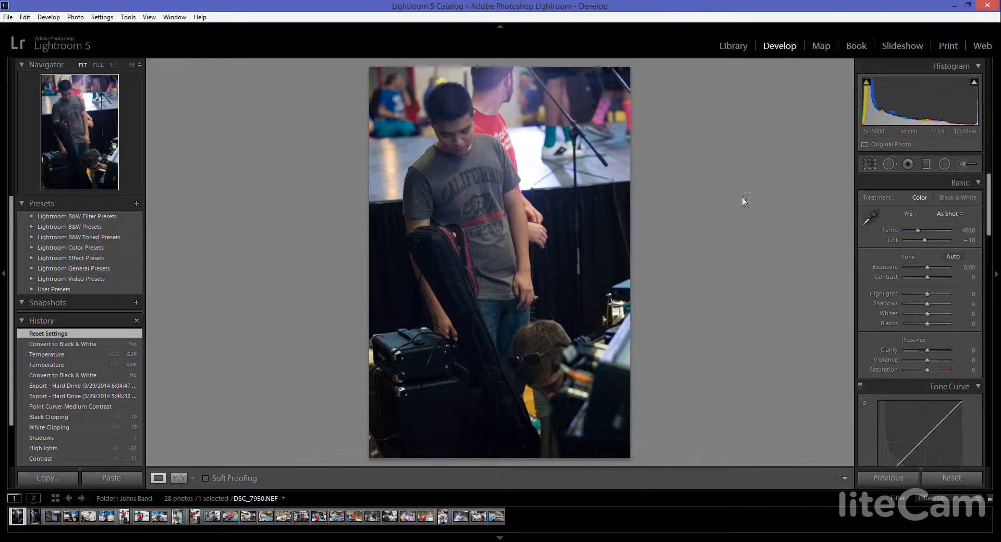
pyautogui.click(965, 197)
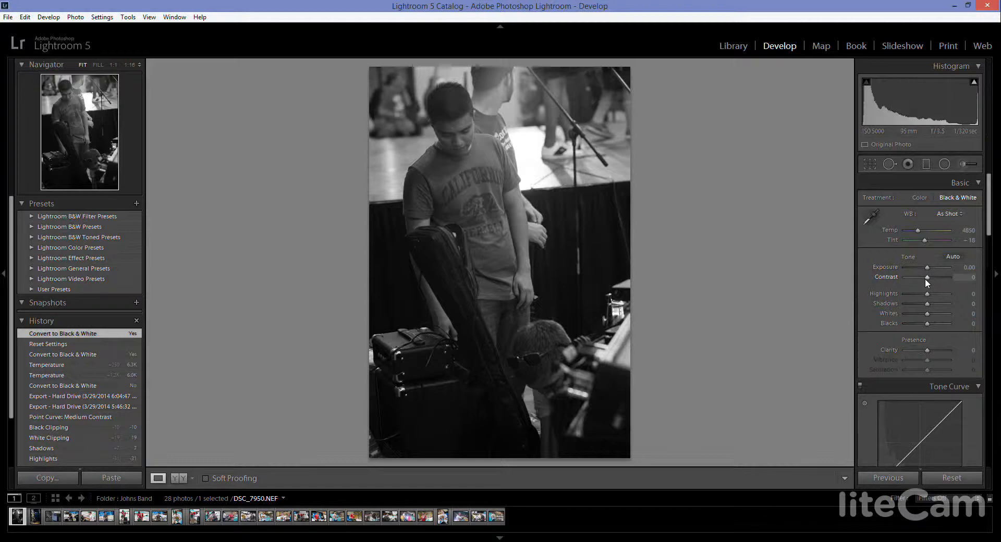
pyautogui.moveTo(932, 283); pyautogui.dragTo(920, 323)
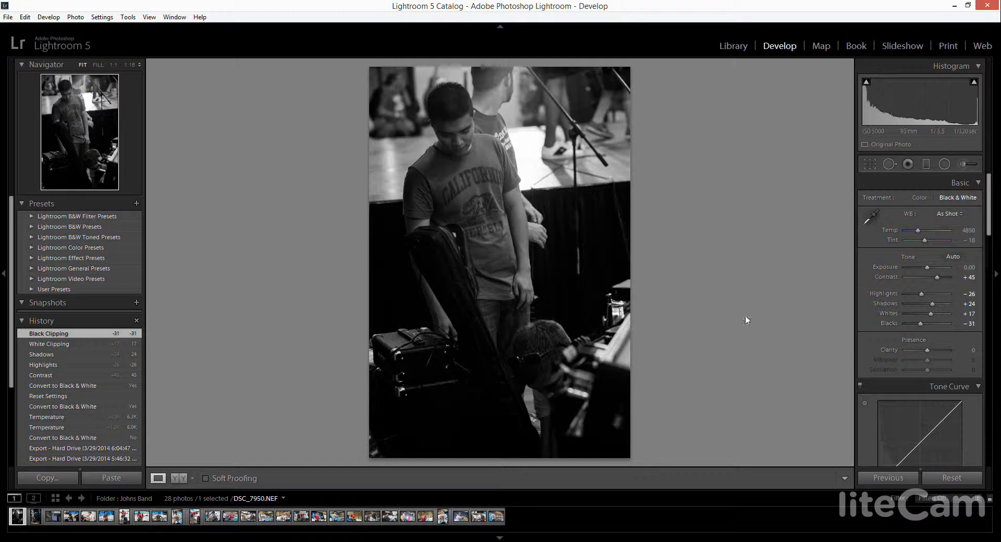
pyautogui.moveTo(928, 350); pyautogui.dragTo(931, 350)
# Try the Medium Contrast point curve on the photo and return the curve to Linear
pyautogui.scroll(-8, 936, 291)
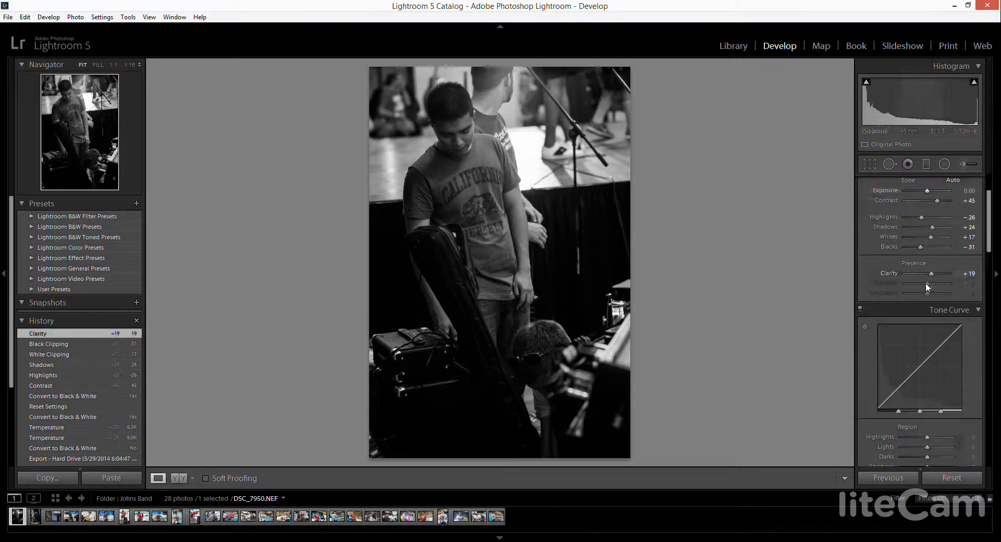
pyautogui.click(925, 332)
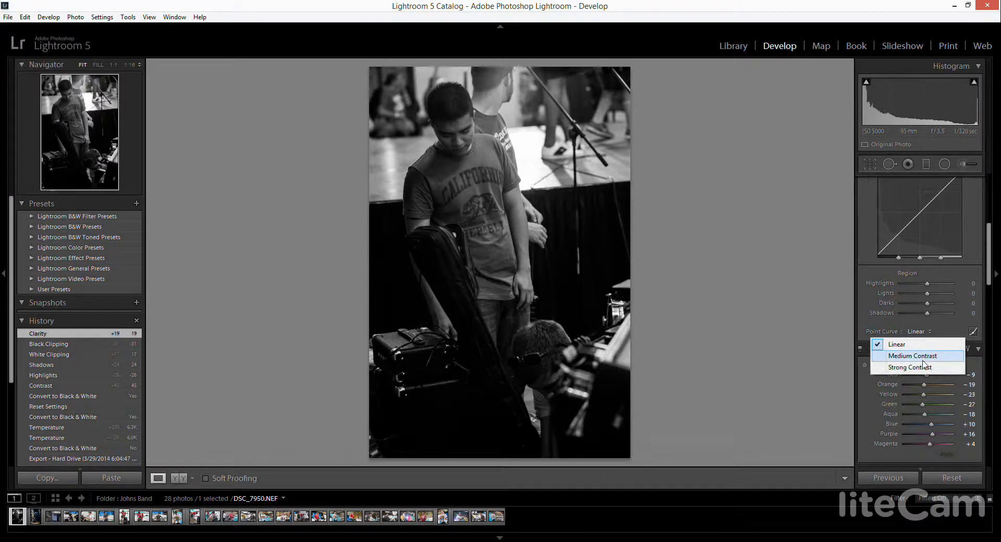
pyautogui.click(916, 352)
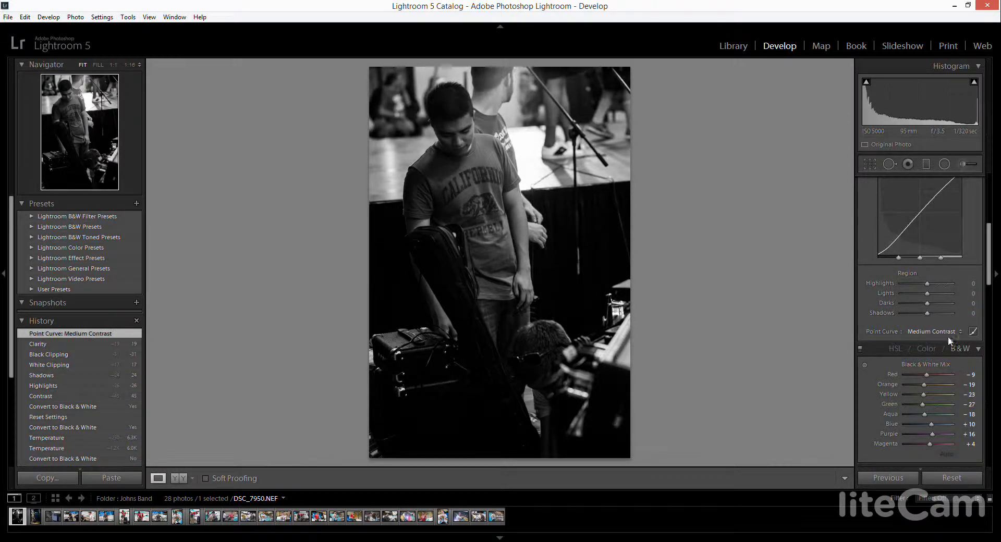
pyautogui.click(947, 334)
pyautogui.click(927, 349)
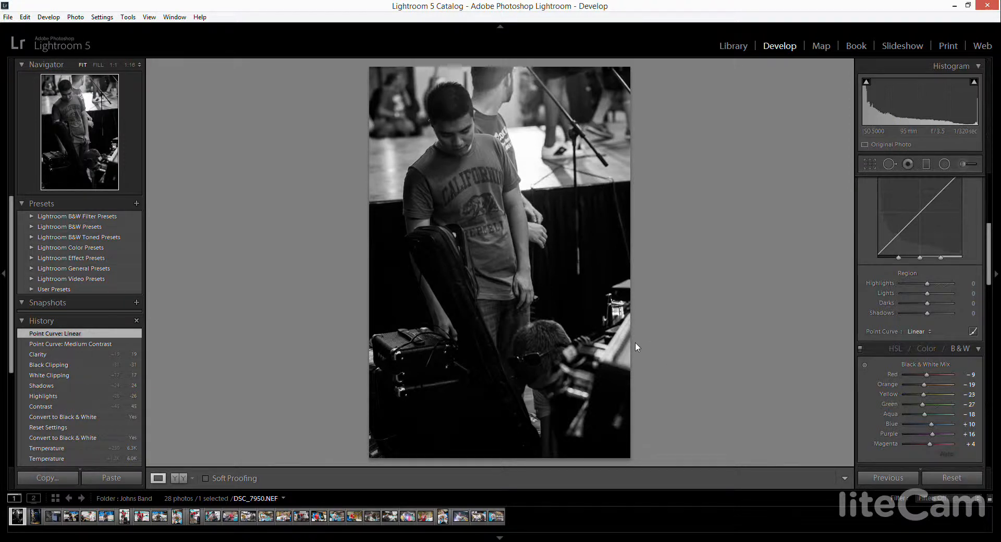
# Convert the next photo, the guitar, to black and white with Contrast +38, Highlights −21, Shadows +19, Whites +19, Blacks −21 and Clarity +19
pyautogui.press('Right')
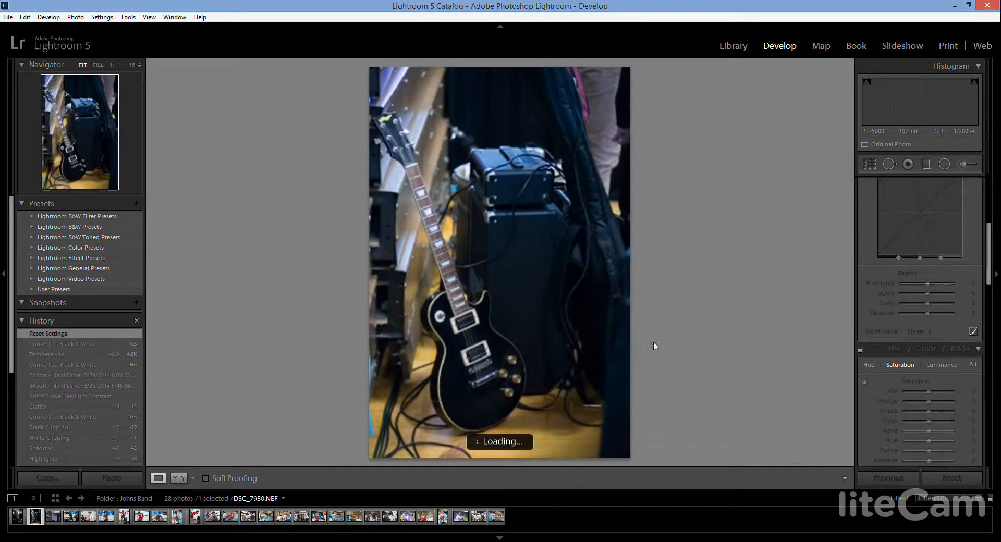
pyautogui.scroll(5, 934, 284)
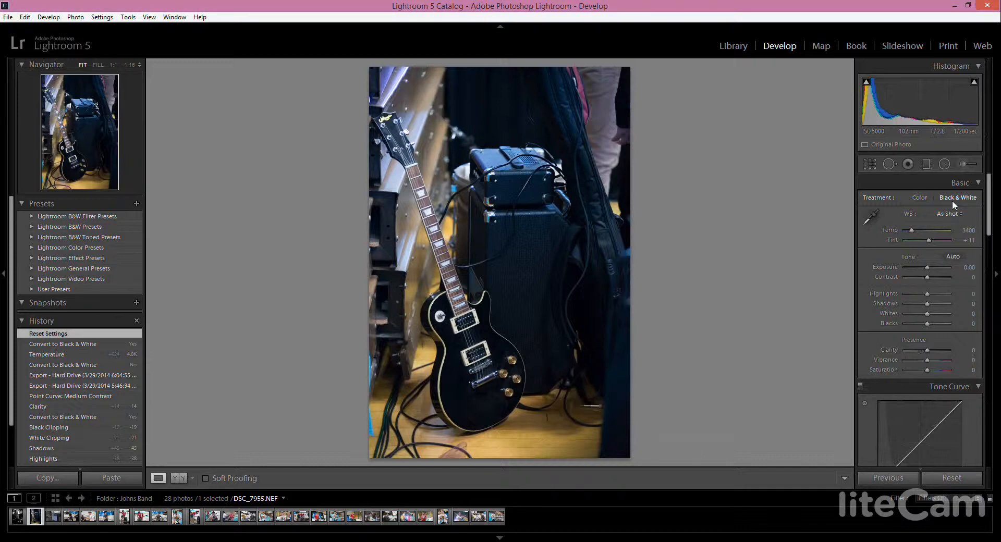
pyautogui.click(954, 199)
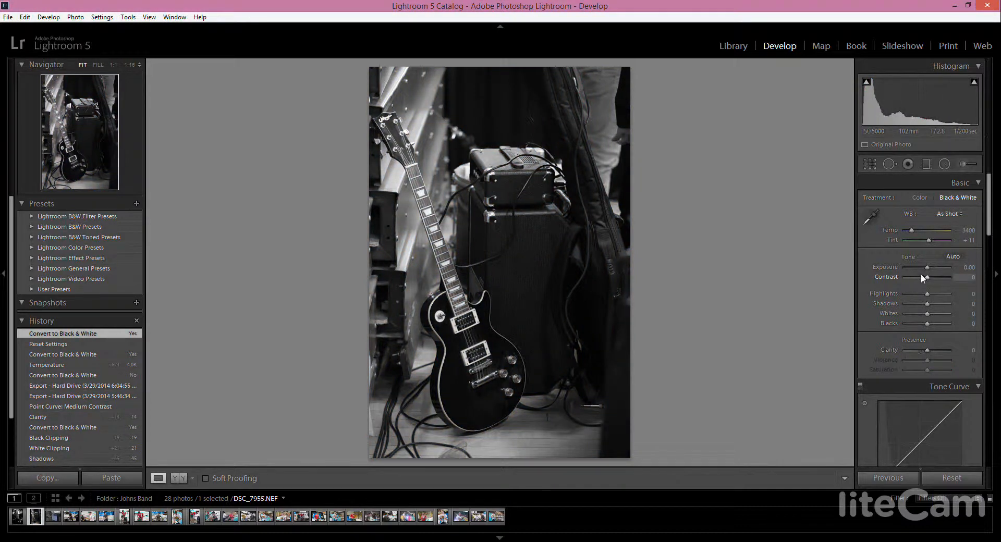
pyautogui.moveTo(925, 279); pyautogui.dragTo(931, 348)
# Apply the Medium Contrast point curve to the guitar photo
pyautogui.scroll(-5, 923, 323)
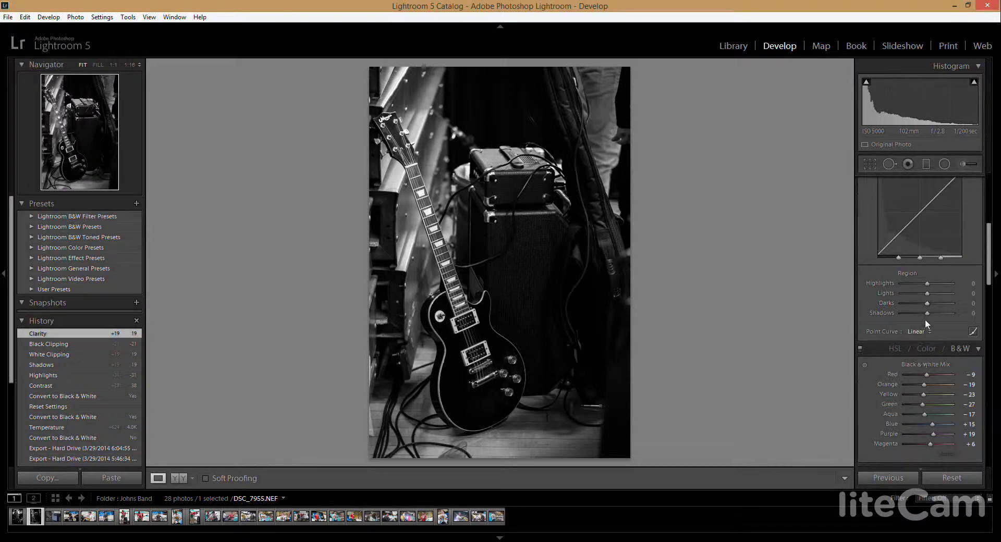
pyautogui.click(928, 330)
pyautogui.click(920, 353)
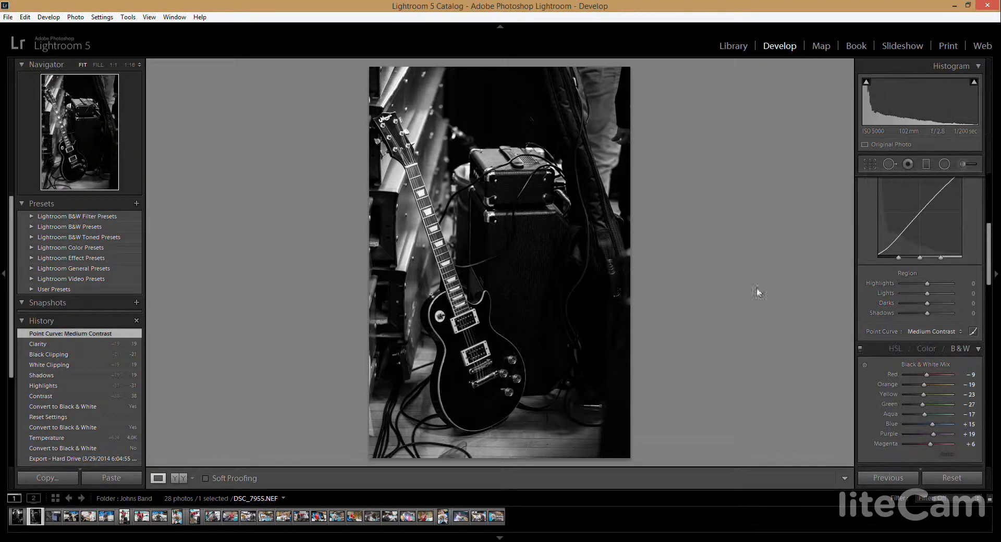
# On the next photo, the amplifier, set Contrast +33, Highlights −31, Shadows +12, Whites +19 and Blacks −17
pyautogui.press('Right')
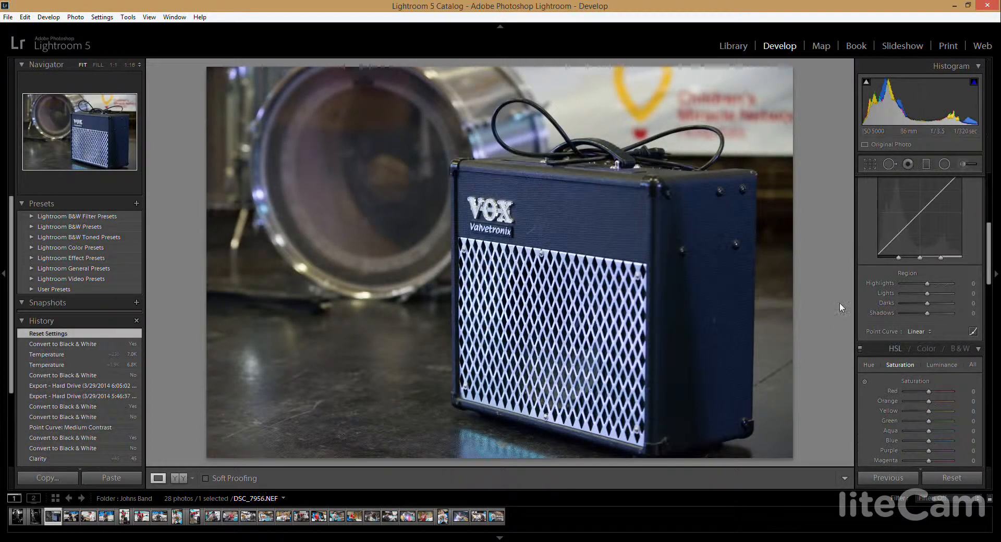
pyautogui.scroll(4, 895, 249)
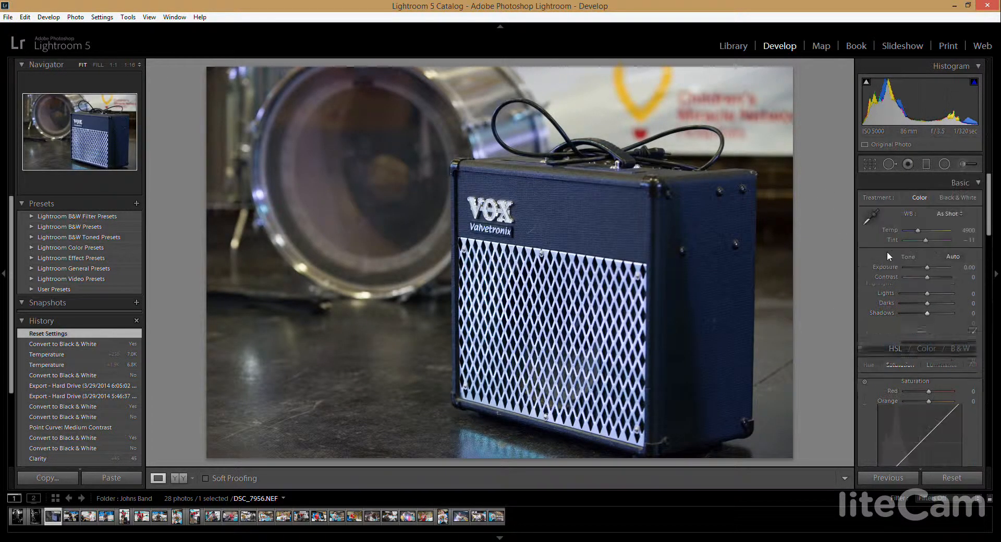
pyautogui.moveTo(919, 280); pyautogui.dragTo(934, 278)
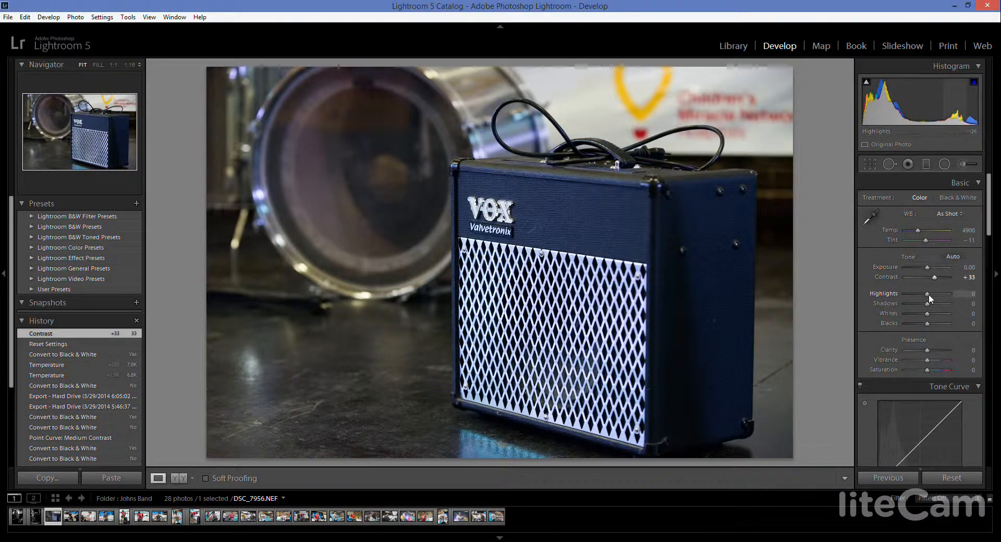
pyautogui.scroll(-6, 929, 294)
pyautogui.scroll(3, 930, 303)
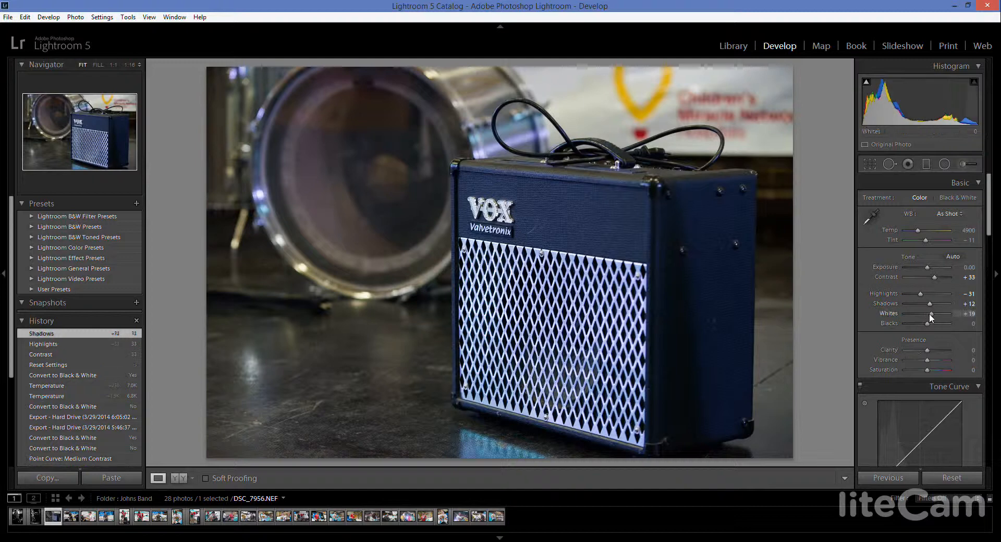
pyautogui.scroll(4, 929, 314)
pyautogui.scroll(-3, 923, 323)
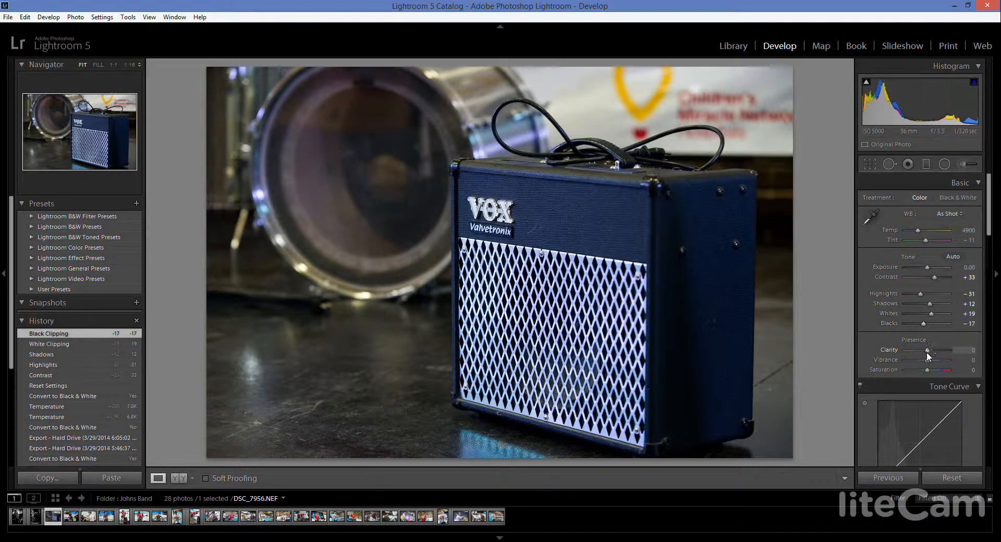
# Set the amplifier photo's Clarity to +17, Vibrance to +69 and Saturation to −12
pyautogui.scroll(3, 928, 350)
pyautogui.scroll(12, 928, 362)
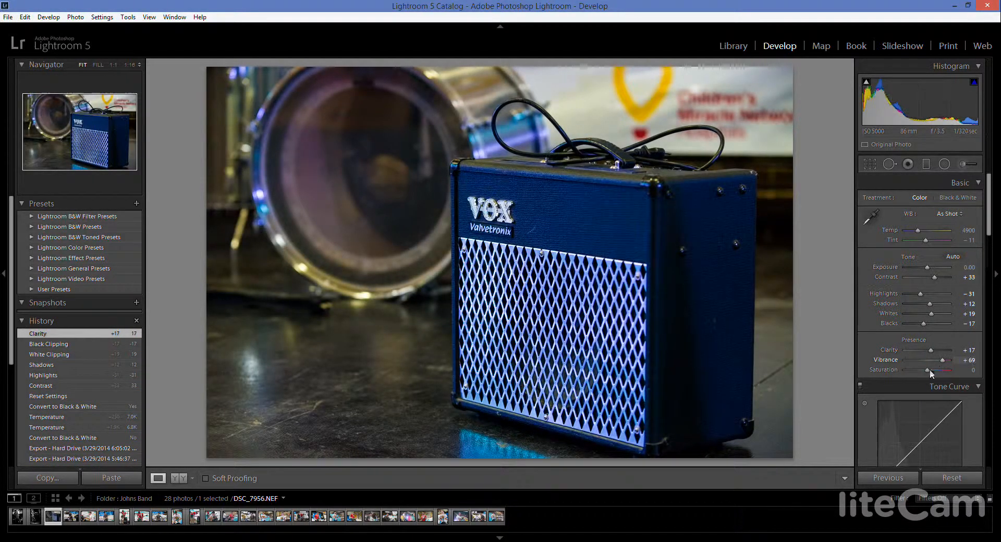
pyautogui.scroll(-3, 926, 371)
# Convert the amplifier photo to black and white and apply the Medium Contrast point curve
pyautogui.scroll(-5, 929, 271)
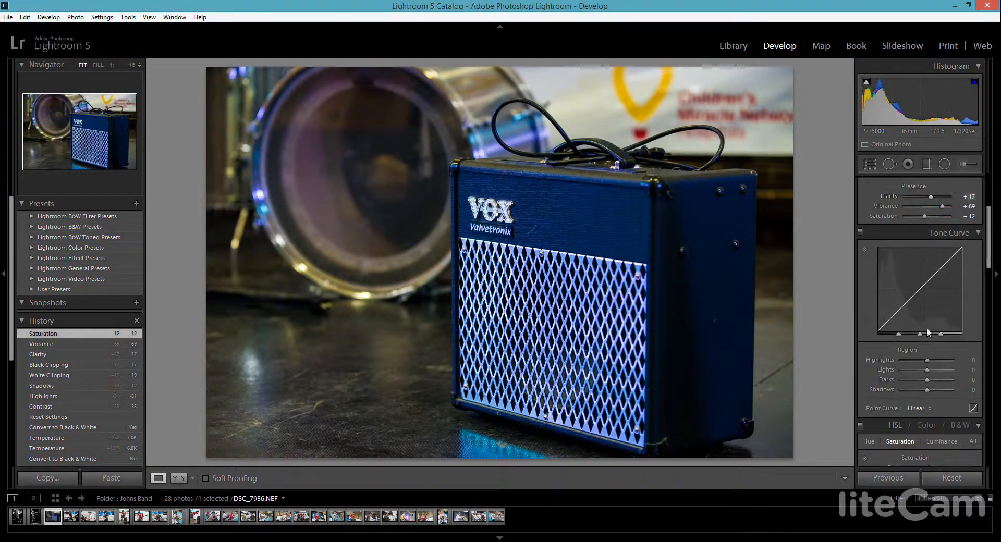
pyautogui.scroll(8, 925, 347)
pyautogui.click(957, 197)
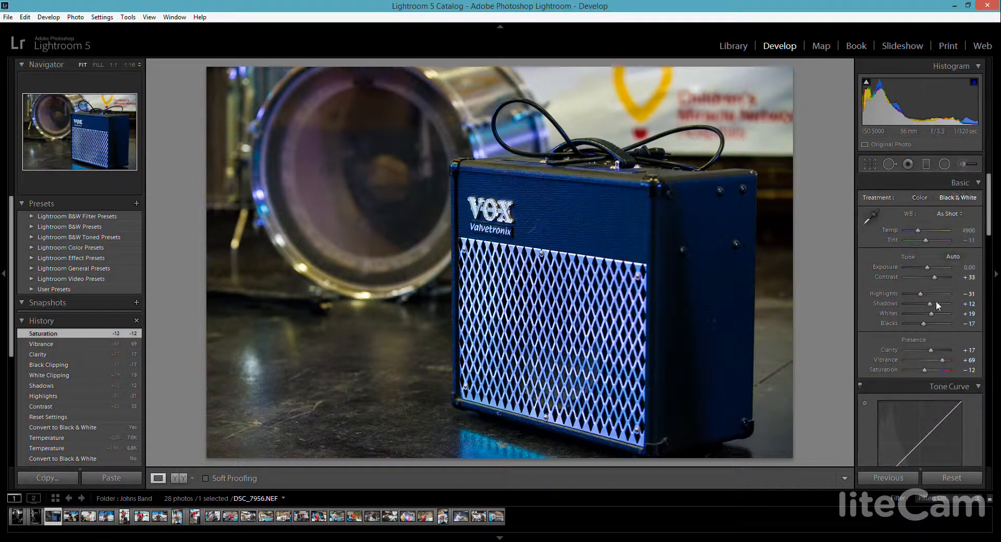
pyautogui.scroll(-3, 921, 330)
pyautogui.scroll(-3, 920, 331)
pyautogui.click(918, 331)
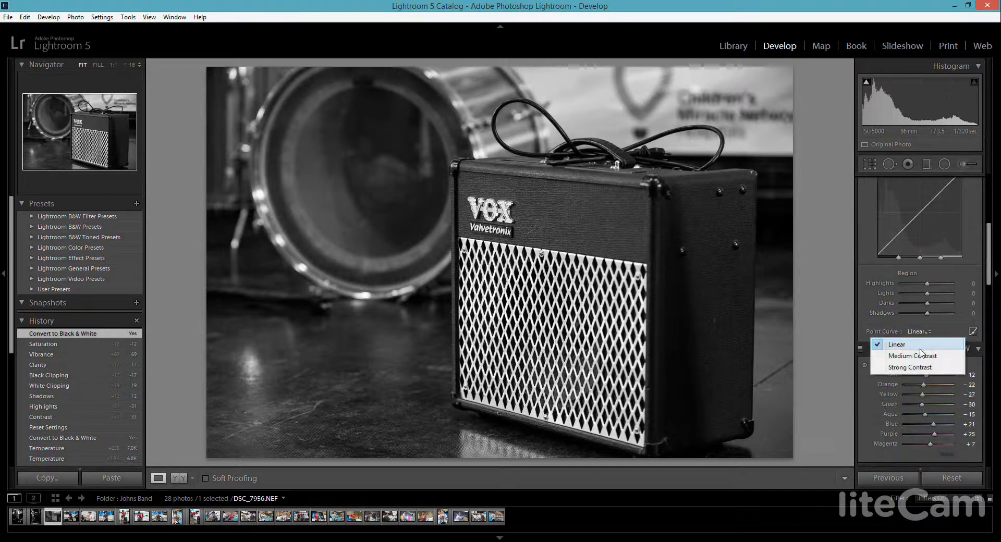
pyautogui.click(919, 356)
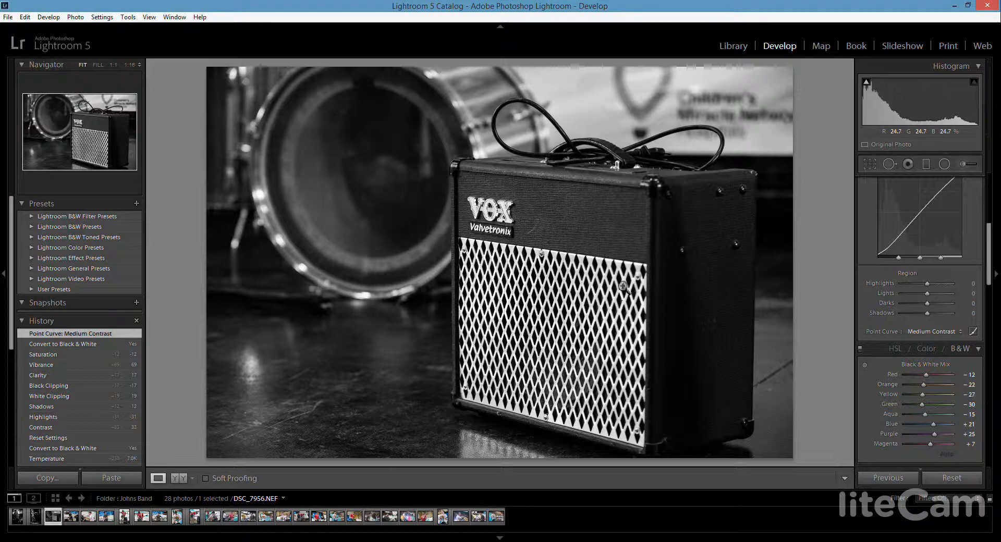
# Convert the next photo, the drum setup, to black and white with Contrast +33, Highlights −24, Shadows +10, Whites +14, Blacks −12 and Clarity +14
pyautogui.press('Right')
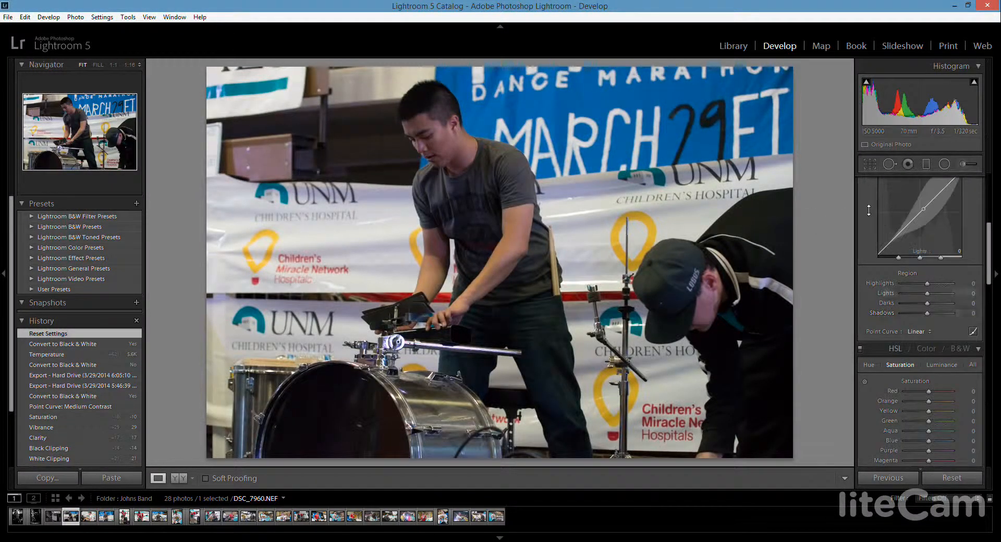
pyautogui.scroll(5, 927, 230)
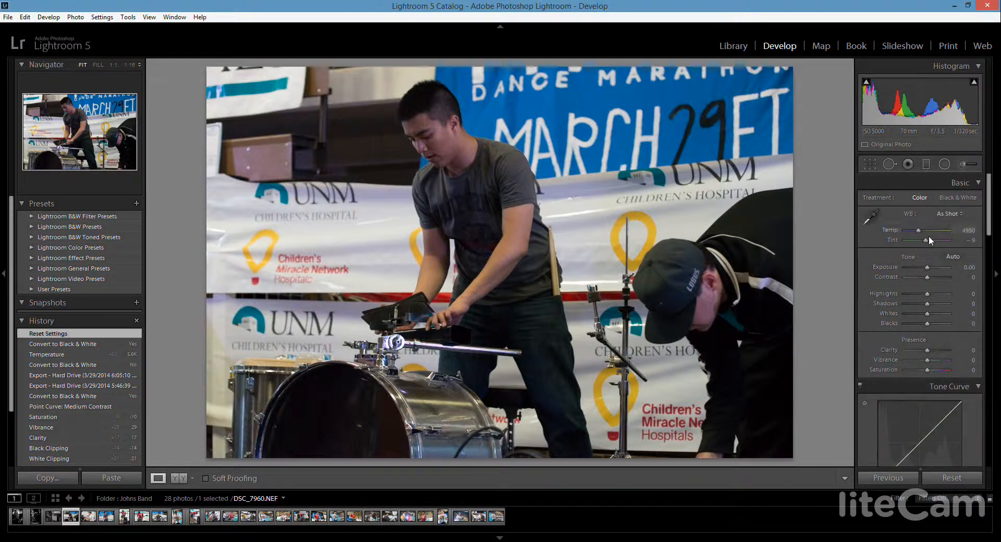
pyautogui.click(953, 197)
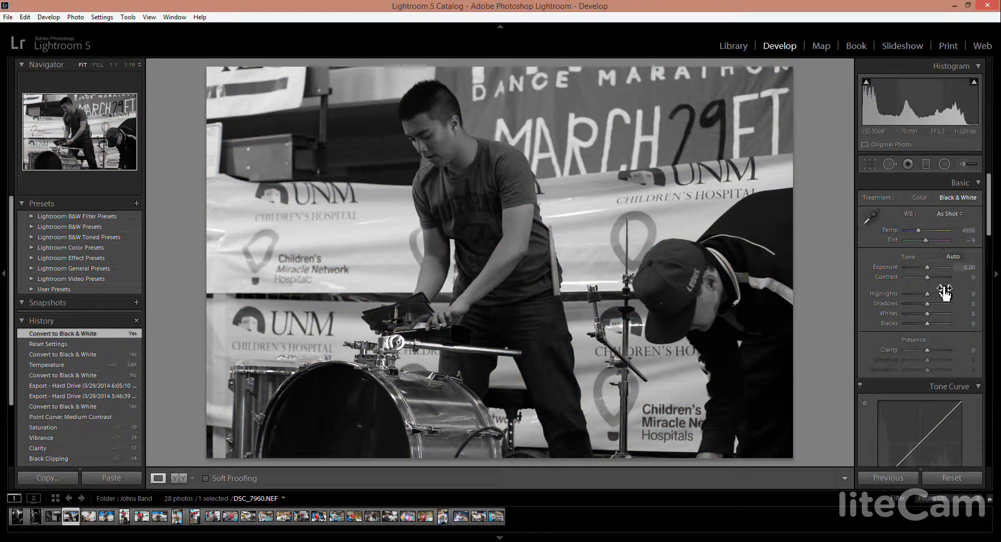
pyautogui.moveTo(927, 277); pyautogui.dragTo(931, 351)
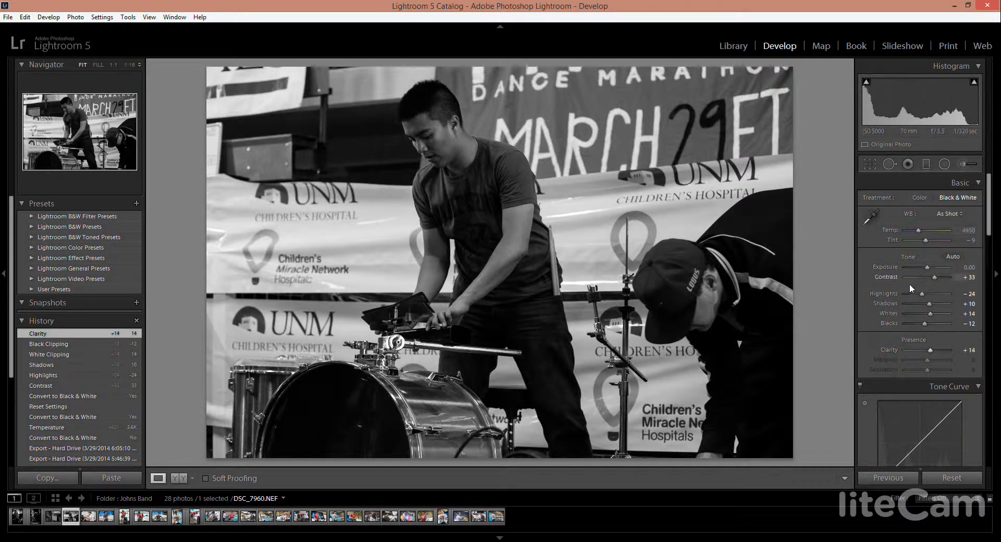
# Apply the Medium Contrast point curve to the drum setup photo and raise its Blacks to +57
pyautogui.scroll(-3, 913, 313)
pyautogui.scroll(-3, 919, 355)
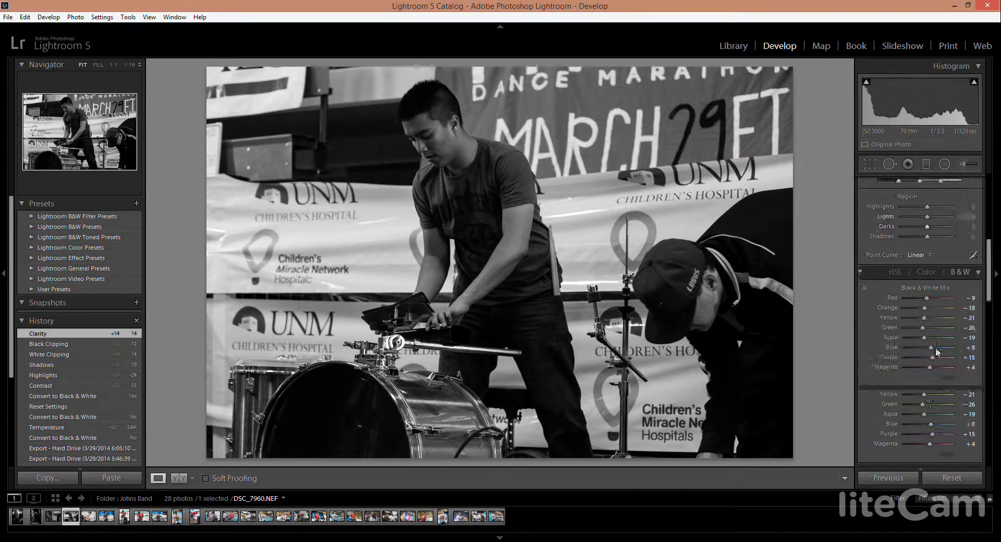
pyautogui.click(918, 254)
pyautogui.click(920, 281)
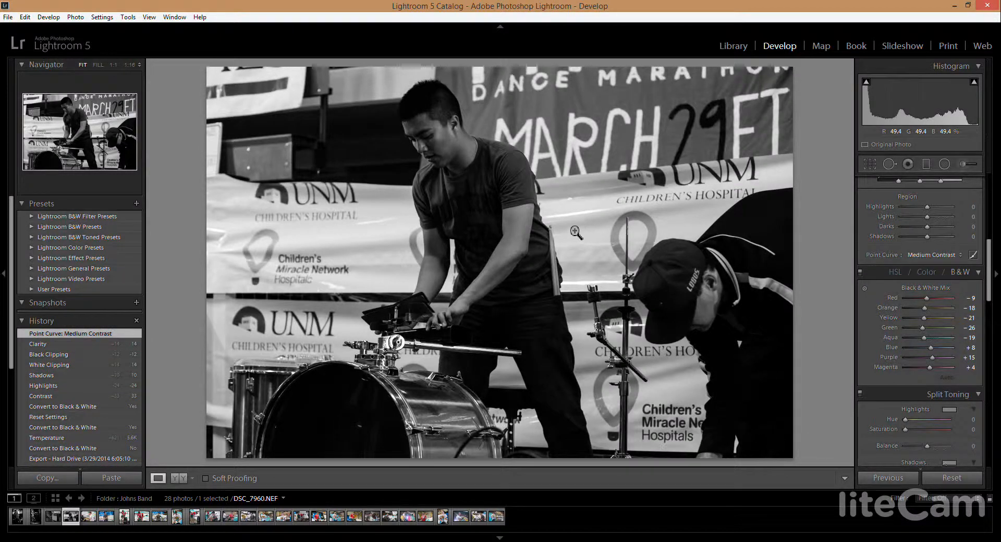
pyautogui.scroll(5, 892, 249)
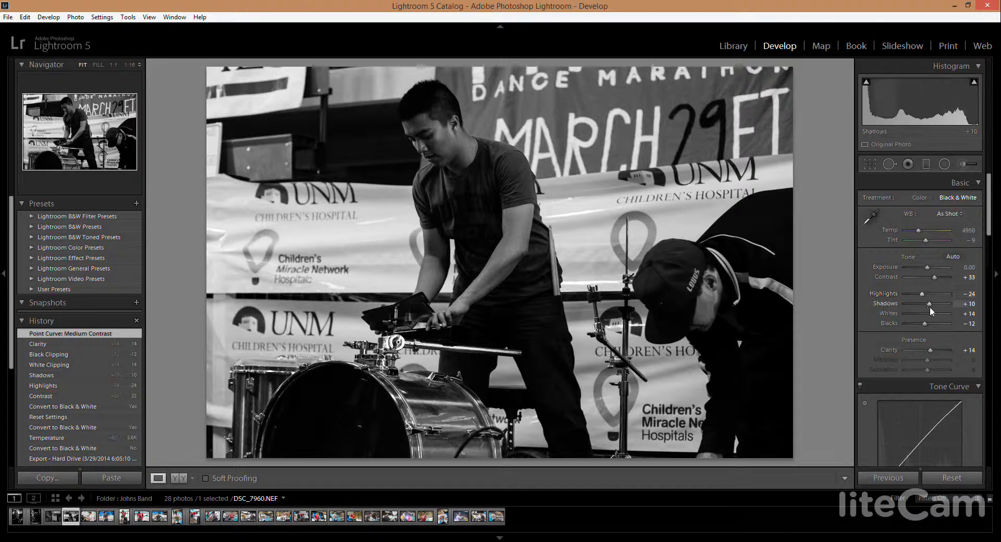
pyautogui.moveTo(924, 323); pyautogui.dragTo(940, 323)
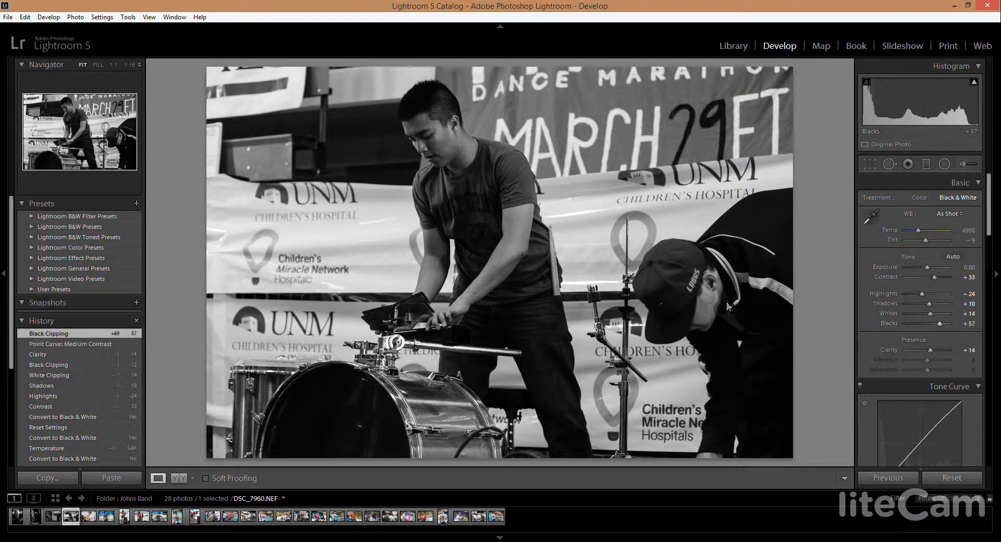
# Convert the next photo, the guitarist, to black and white with Contrast +48, Highlights −31, Shadows +12, Whites +19, Blacks −12 and Clarity +33
pyautogui.press('Right')
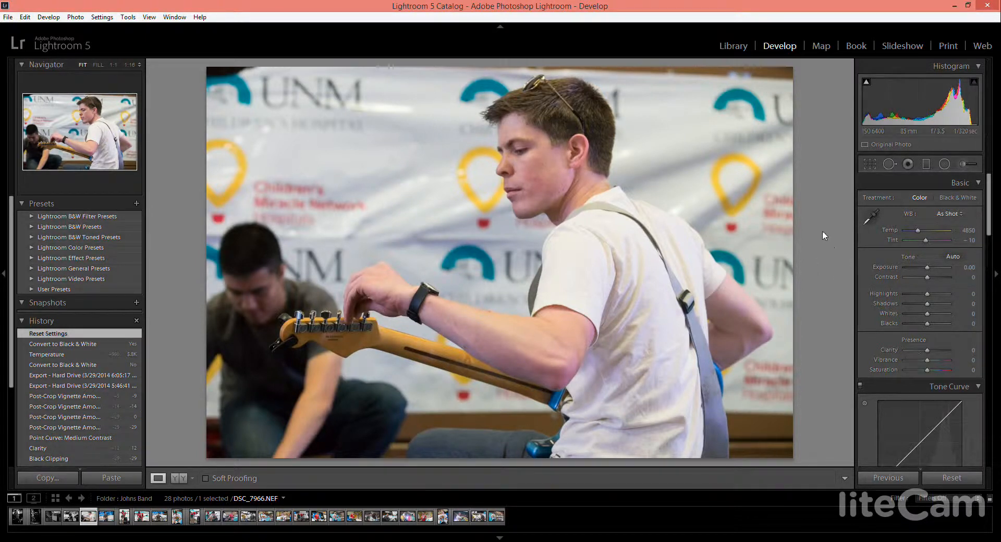
pyautogui.click(953, 197)
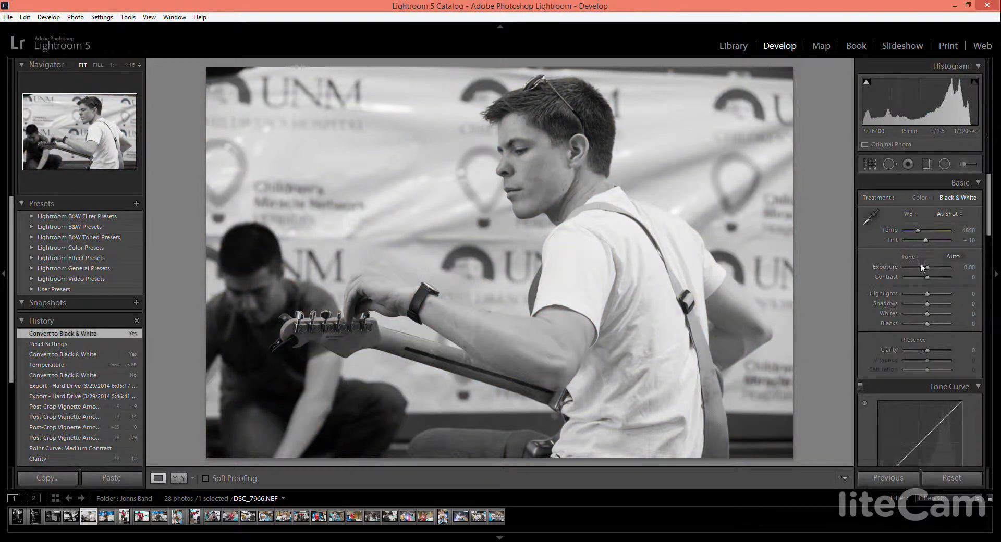
pyautogui.moveTo(928, 278); pyautogui.dragTo(933, 349)
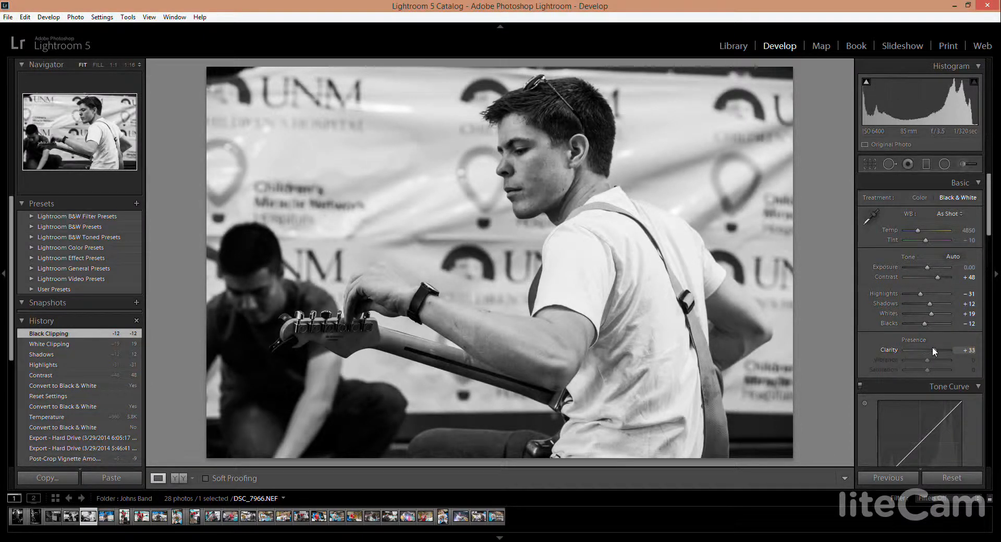
# Apply the Medium Contrast point curve to the black-and-white guitarist photo
pyautogui.scroll(-5, 936, 280)
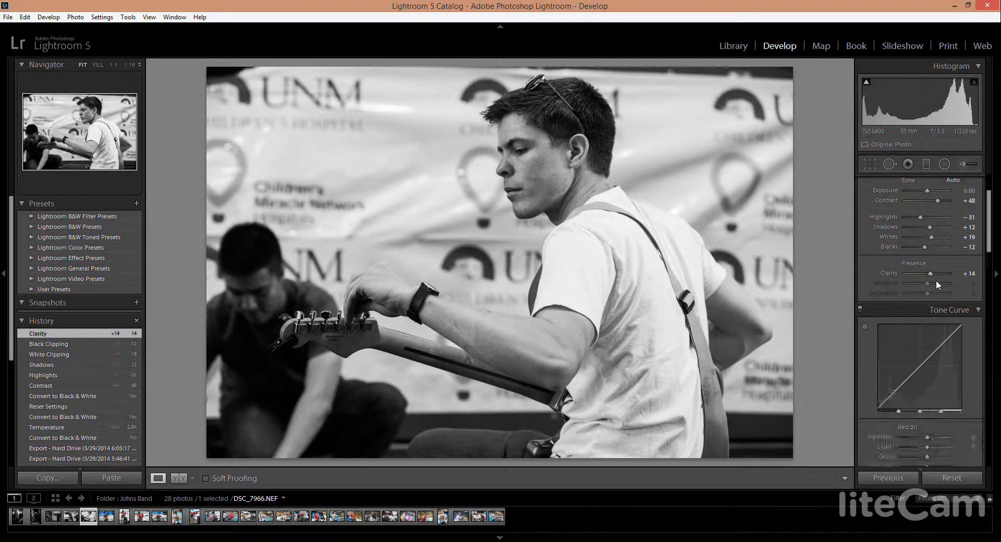
pyautogui.click(926, 333)
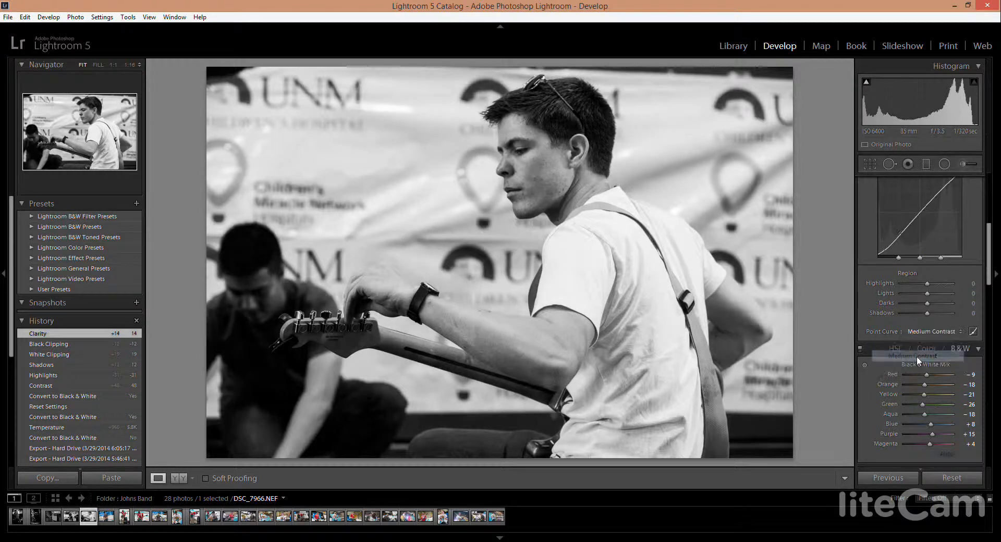
pyautogui.click(917, 356)
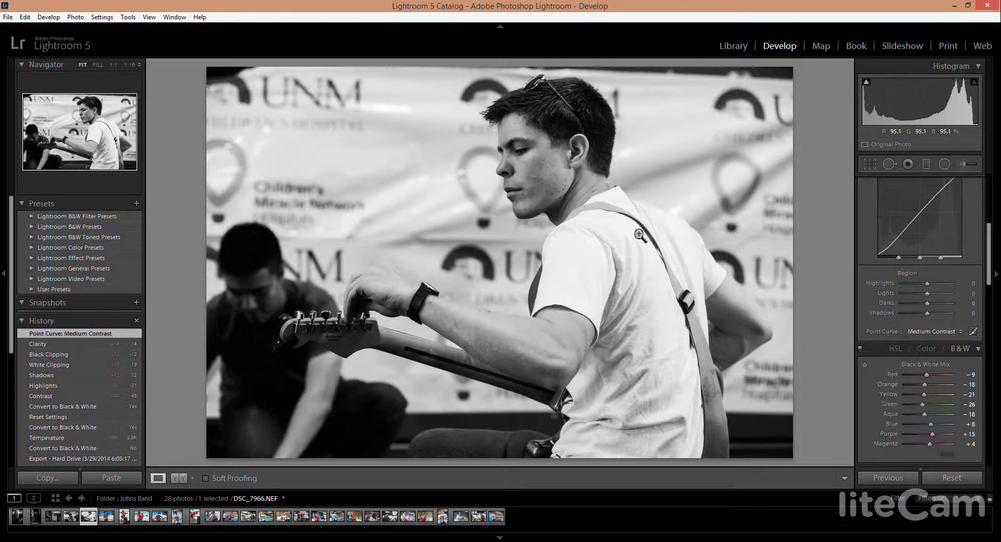
# Convert the next photo, the standing drummer, to black and white with Highlights −14, Shadows +21, Whites +26, Blacks −26 and Clarity +10
pyautogui.press('Right')
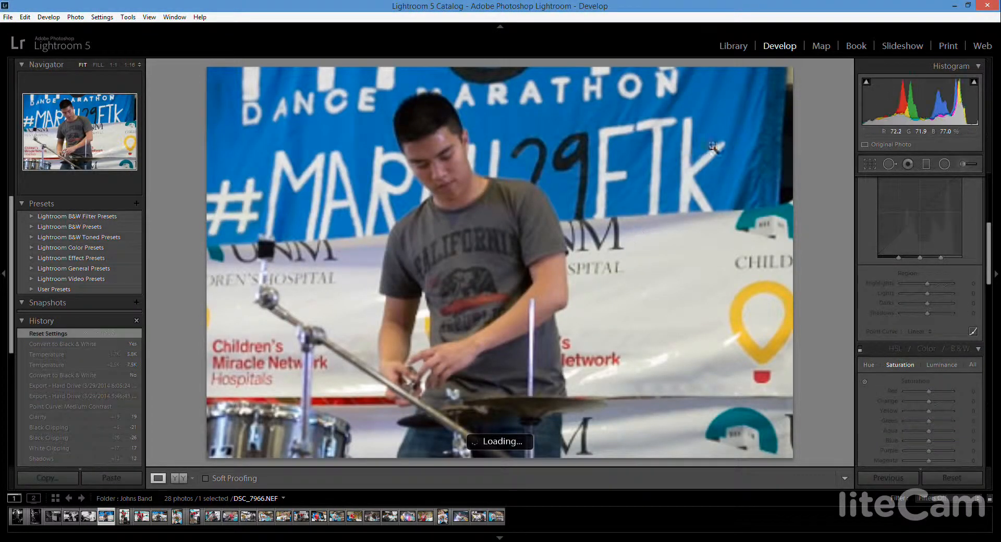
pyautogui.scroll(5, 979, 236)
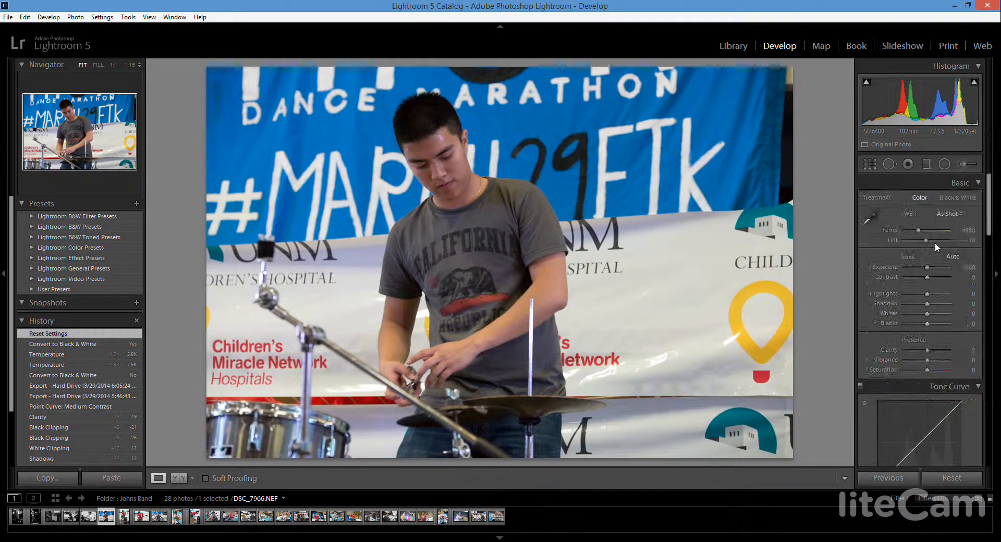
pyautogui.click(956, 200)
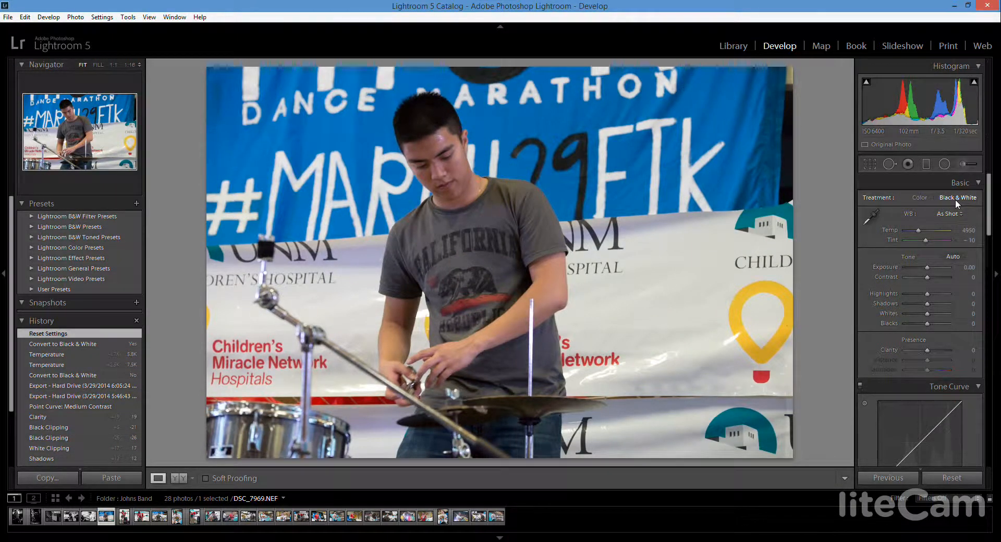
pyautogui.moveTo(927, 294); pyautogui.dragTo(932, 304)
pyautogui.doubleClick(931, 304)
pyautogui.keyDown('shift'); pyautogui.doubleClick(927, 314); pyautogui.keyUp('shift')
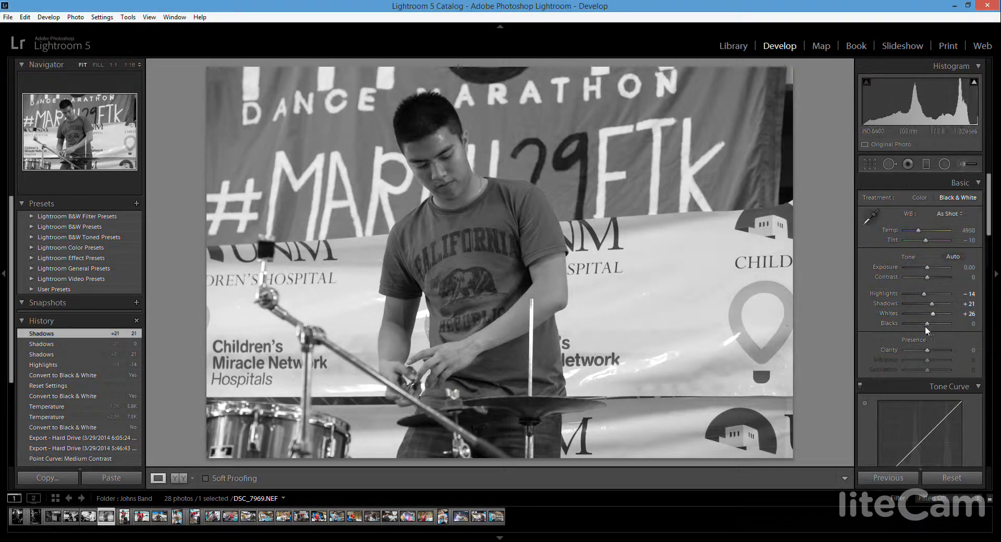
pyautogui.keyDown('shift'); pyautogui.doubleClick(922, 324); pyautogui.keyUp('shift')
pyautogui.moveTo(928, 349); pyautogui.dragTo(930, 350)
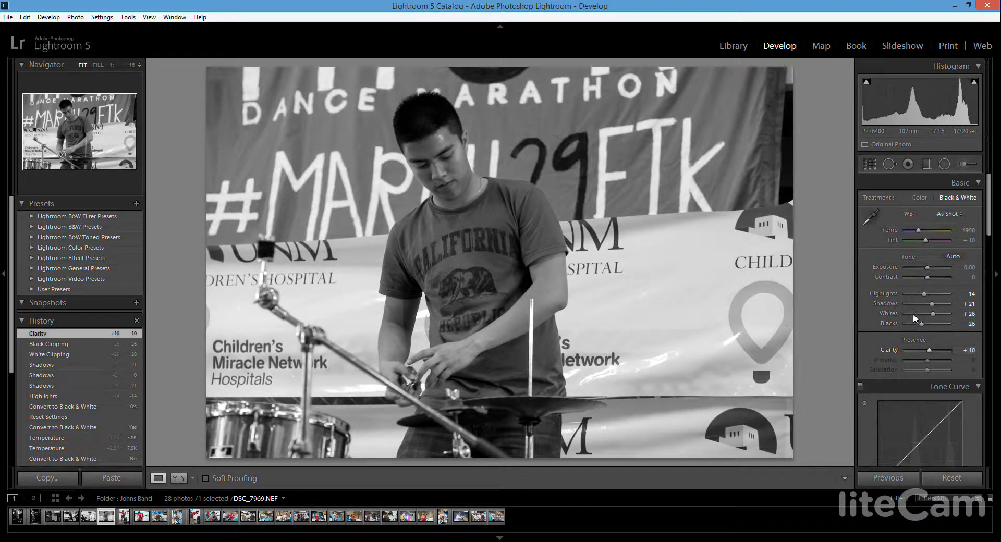
# Apply the Medium Contrast point curve to the standing drummer photo and set its post-crop vignette amount to −10
pyautogui.scroll(-4, 927, 350)
pyautogui.click(926, 333)
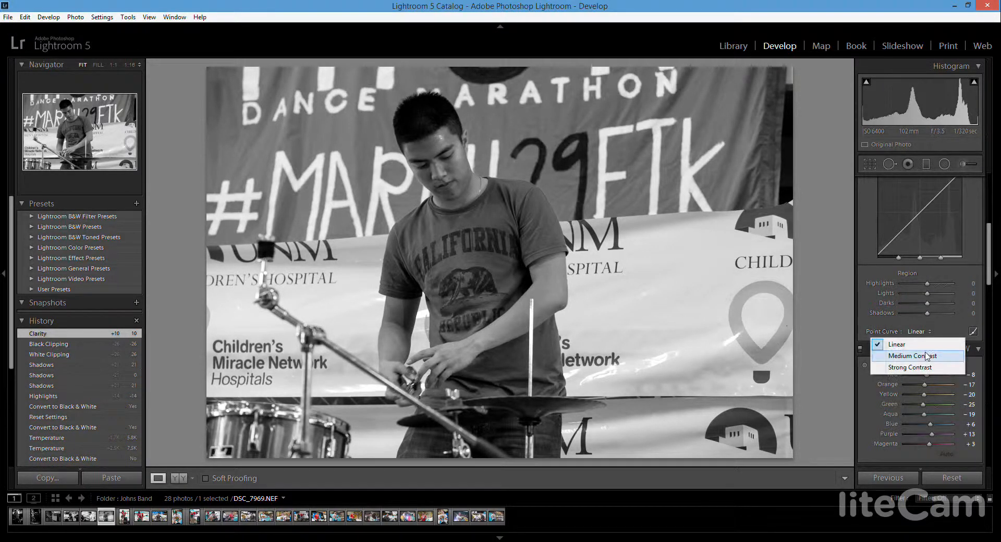
pyautogui.click(928, 354)
pyautogui.scroll(-2, 928, 275)
pyautogui.scroll(-10, 922, 265)
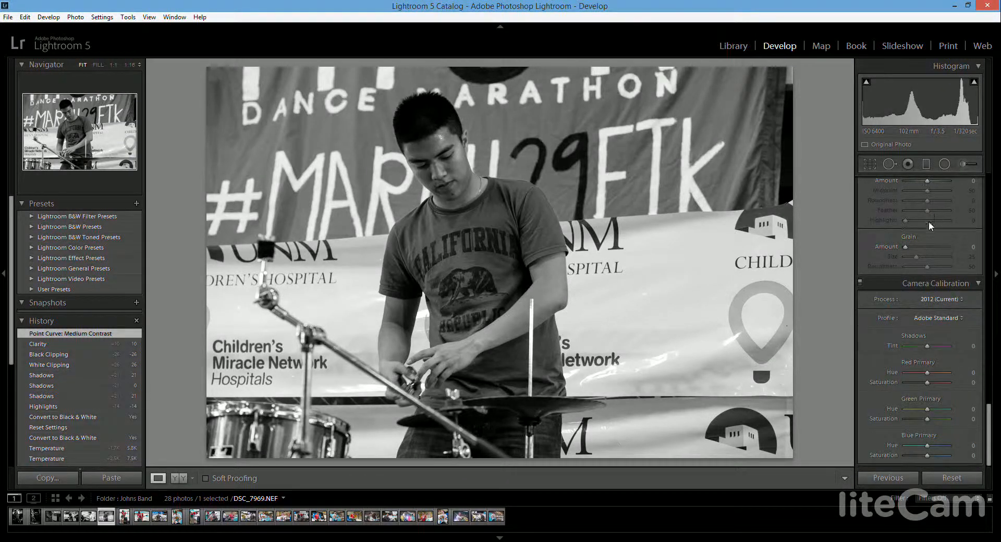
pyautogui.scroll(2, 929, 224)
pyautogui.moveTo(929, 256); pyautogui.dragTo(926, 255)
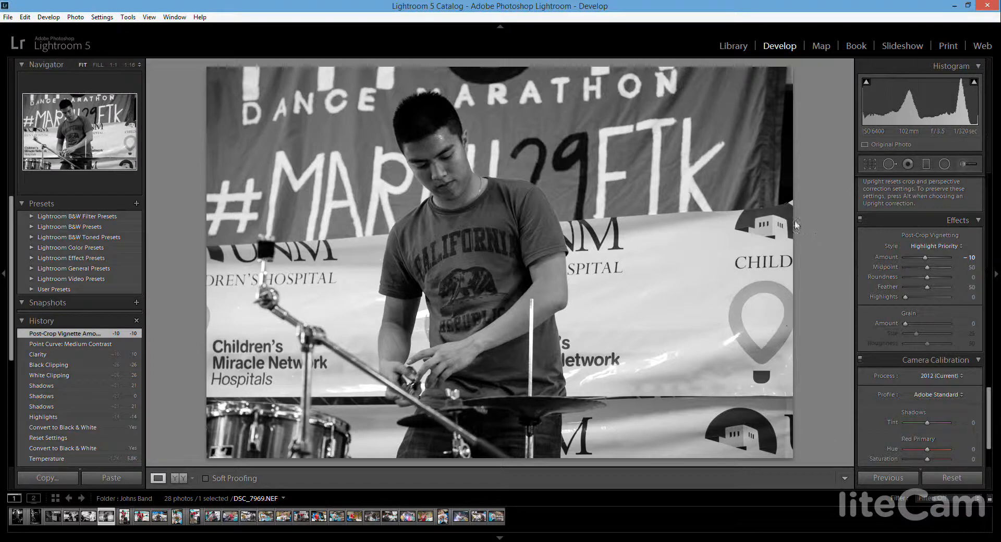
# Convert the next photo, the full-length bassist, to black and white with Contrast +21, Highlights −21, Shadows +21, Whites +24, Blacks −17 and Clarity +14
pyautogui.press('Right')
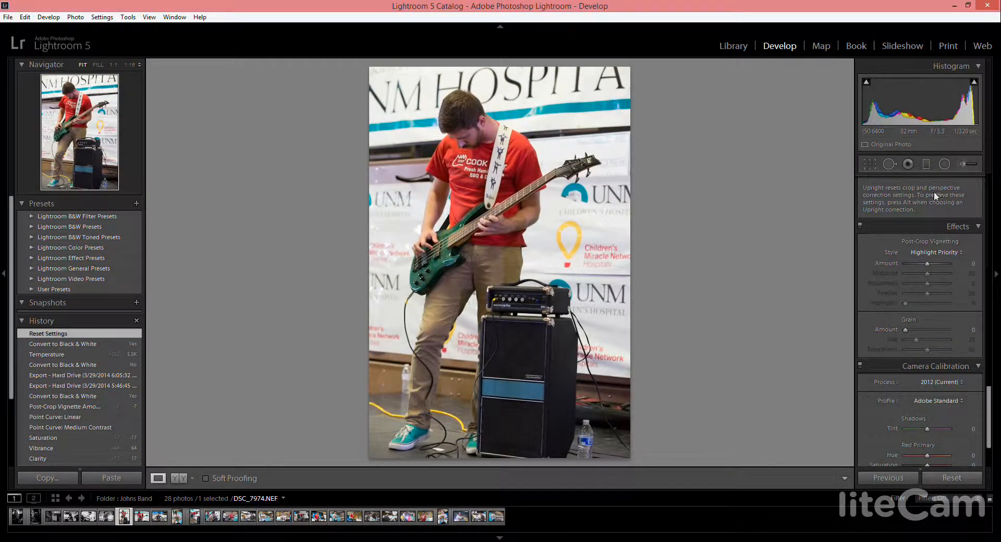
pyautogui.scroll(10, 941, 223)
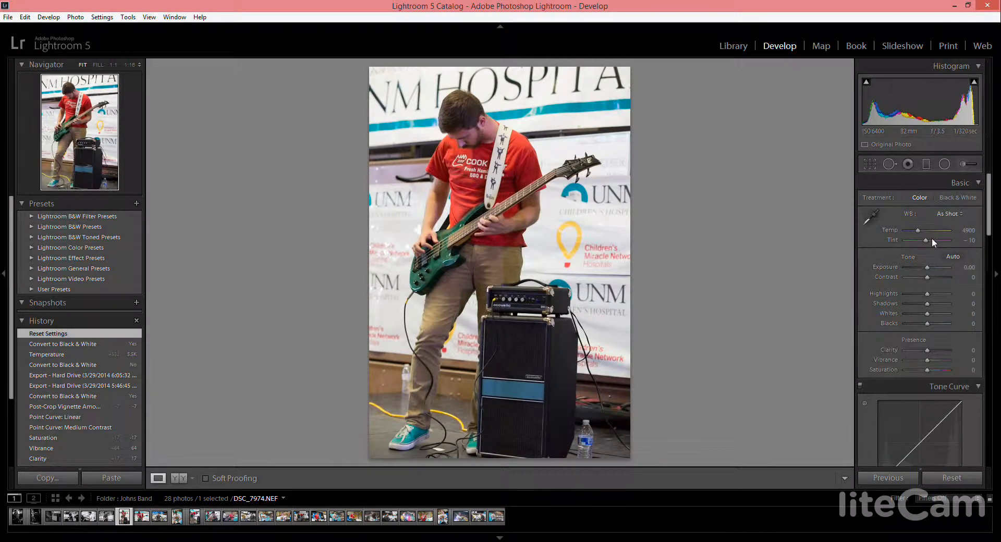
pyautogui.click(951, 197)
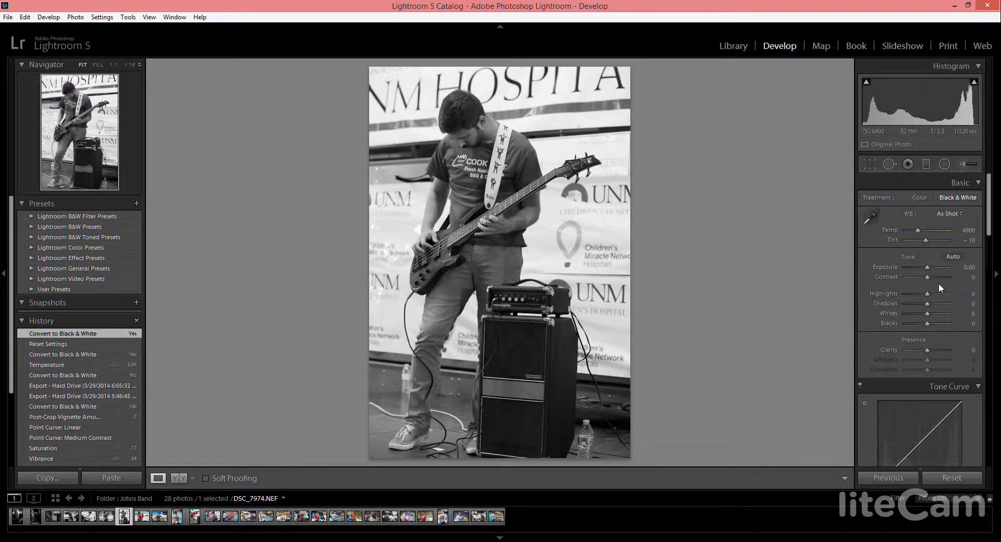
pyautogui.moveTo(927, 278); pyautogui.dragTo(928, 353)
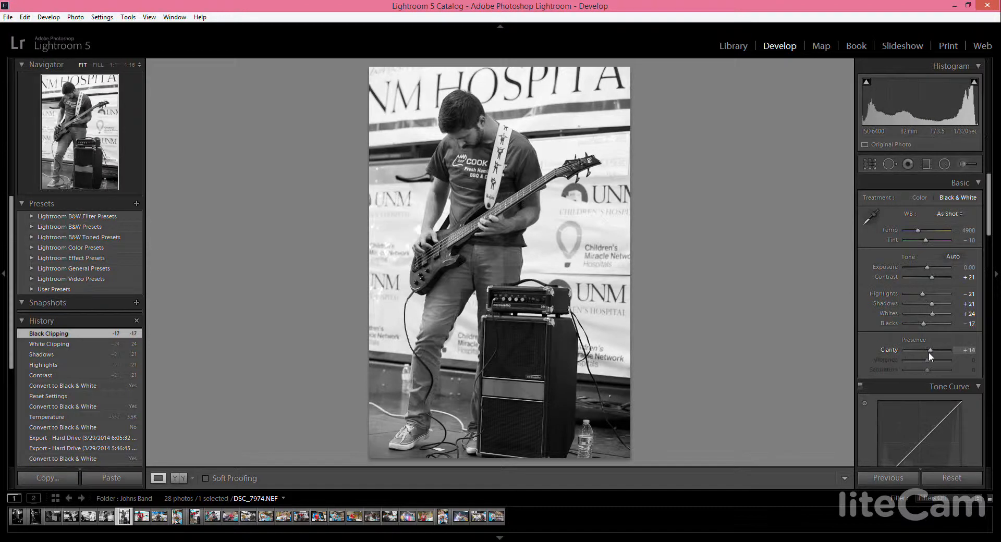
# Apply the Medium Contrast point curve to the full-length bassist photo
pyautogui.scroll(-6, 913, 317)
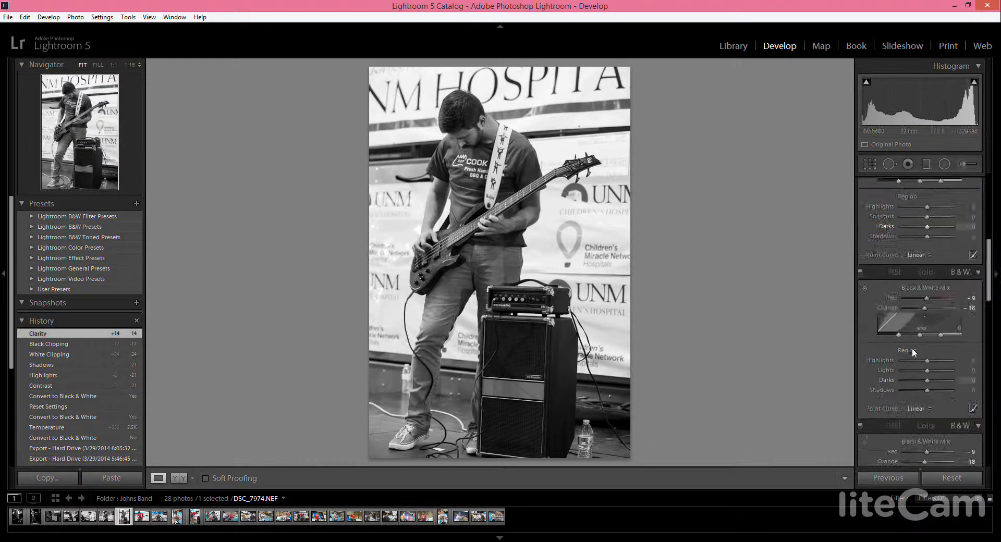
pyautogui.click(927, 255)
pyautogui.click(910, 275)
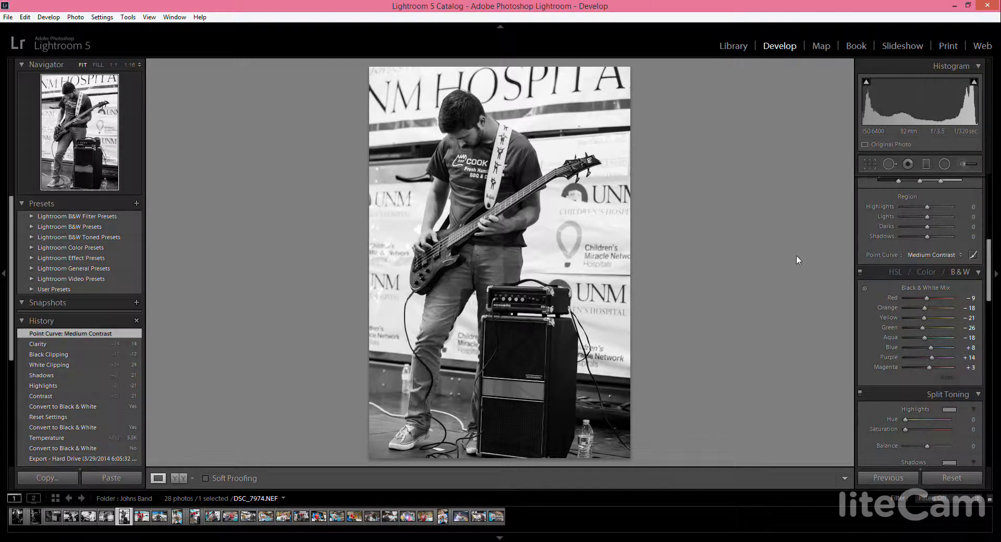
# Convert the next photo, the bassist close-up, to black and white with Contrast +29, Highlights −33, Shadows +14, raised Whites, Blacks −21 and Clarity +10
pyautogui.press('Right')
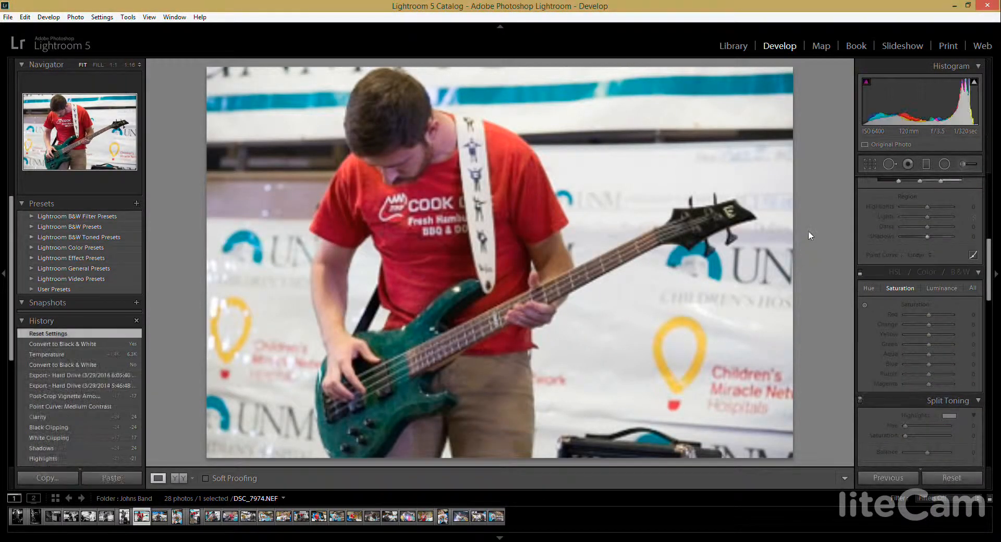
pyautogui.scroll(5, 925, 201)
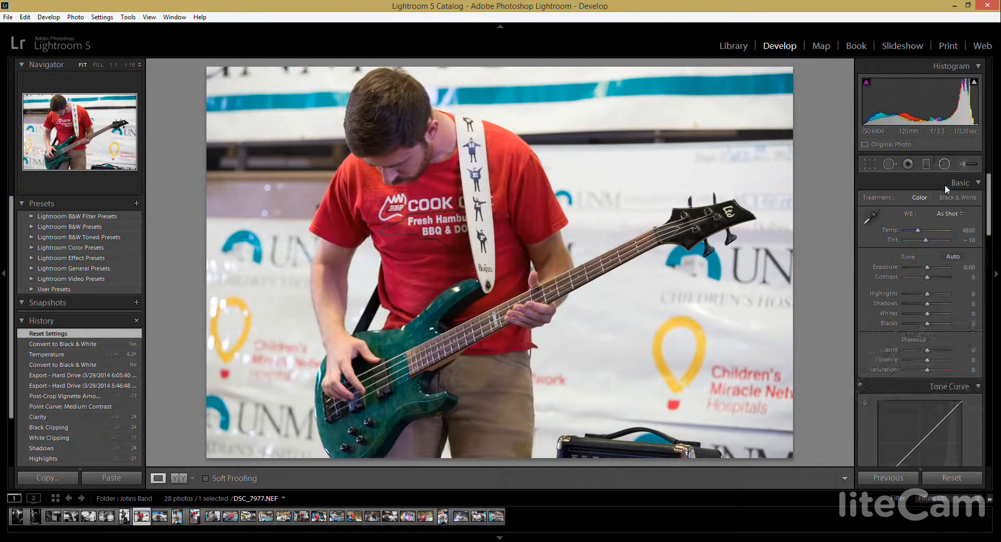
pyautogui.click(965, 197)
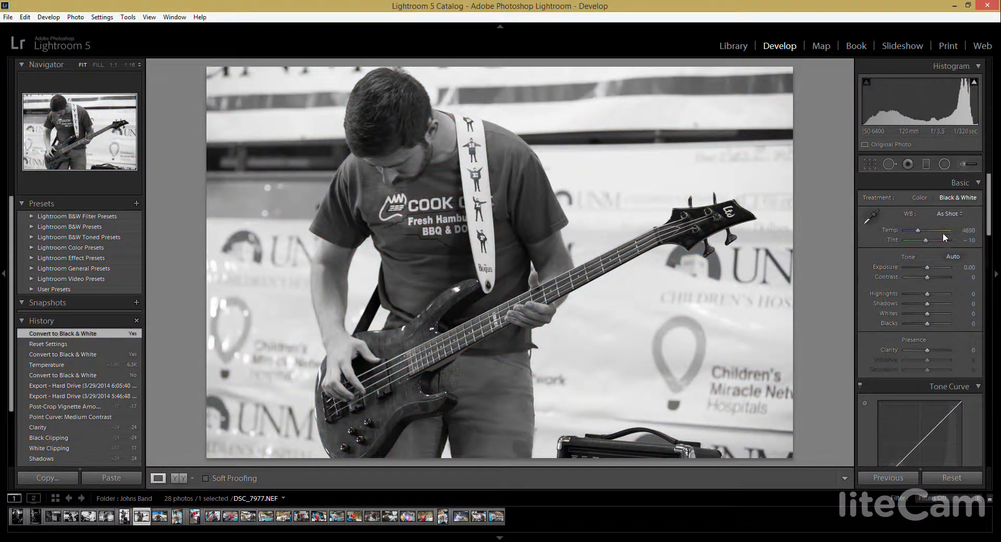
pyautogui.moveTo(928, 276); pyautogui.dragTo(931, 349)
pyautogui.click(930, 304)
# Apply the Medium Contrast point curve to the bassist close-up and set its post-crop vignette amount to −21
pyautogui.scroll(-5, 931, 349)
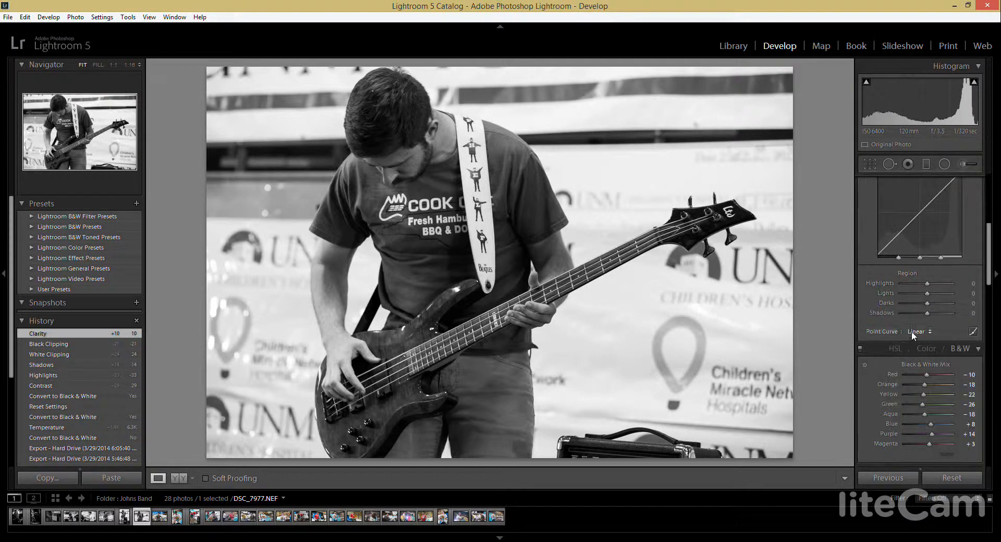
pyautogui.click(926, 336)
pyautogui.click(909, 349)
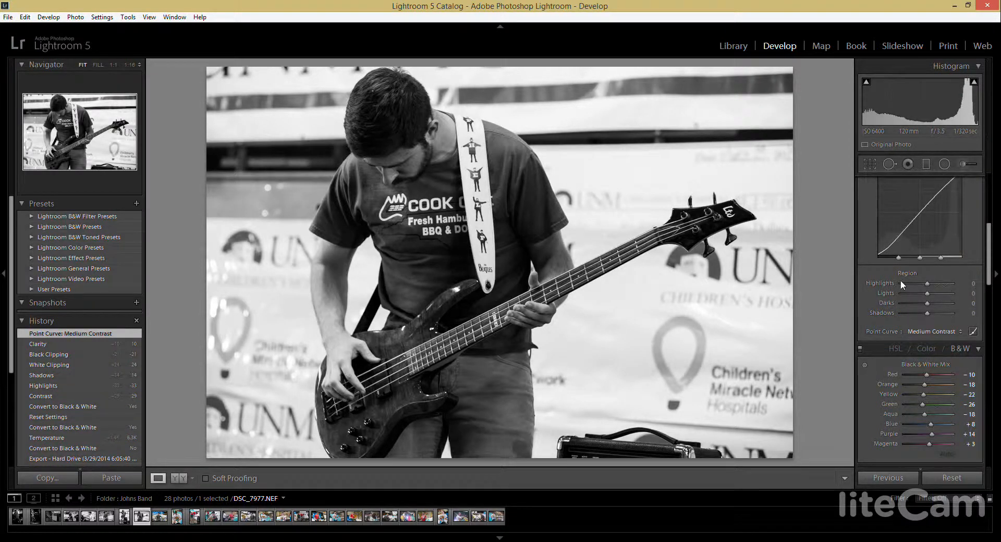
pyautogui.scroll(-5, 900, 280)
pyautogui.scroll(-8, 901, 280)
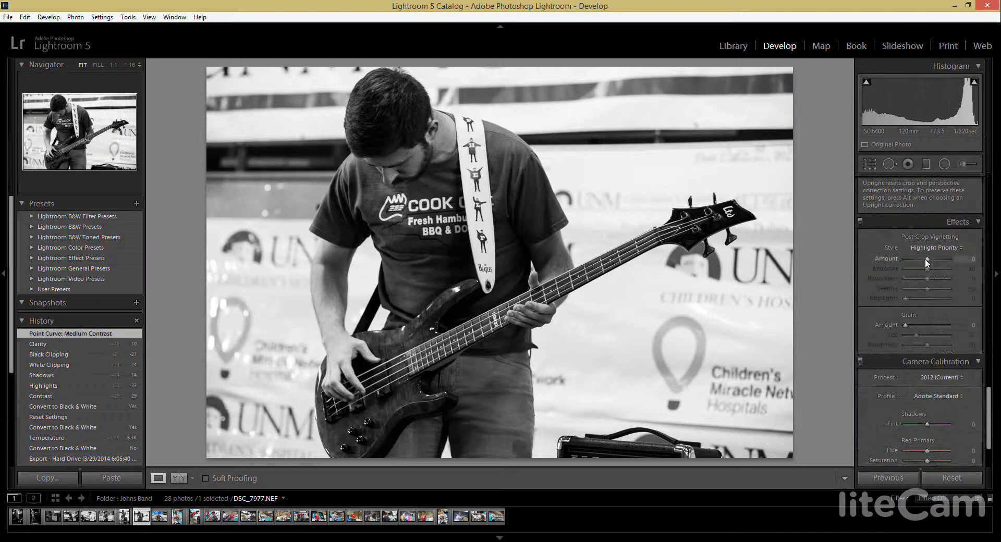
pyautogui.moveTo(925, 259); pyautogui.dragTo(919, 260)
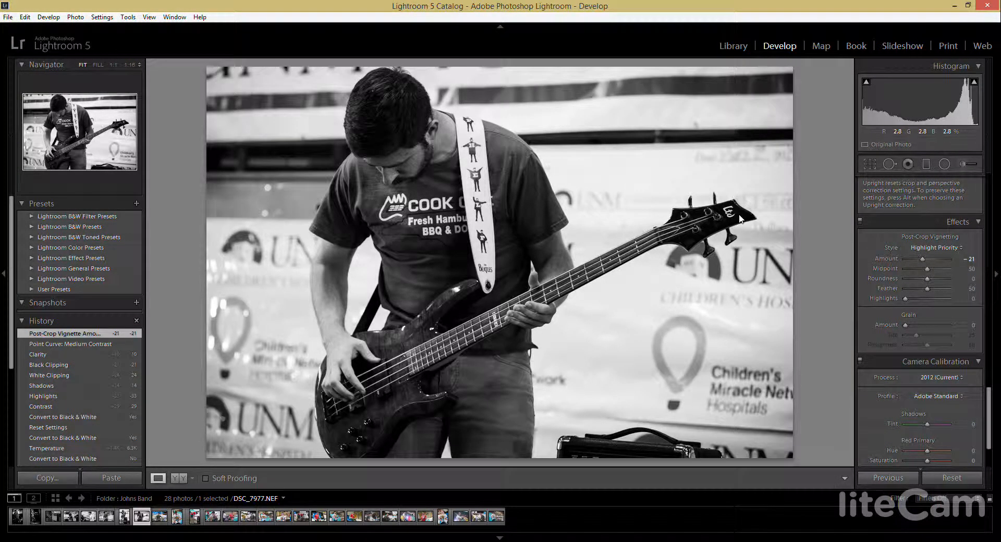
# Convert the next photo, the drummer playing, to black and white with Contrast +33, Highlights −24, Shadows +26, Whites +14, Blacks −48 and Clarity +17
pyautogui.press('Right')
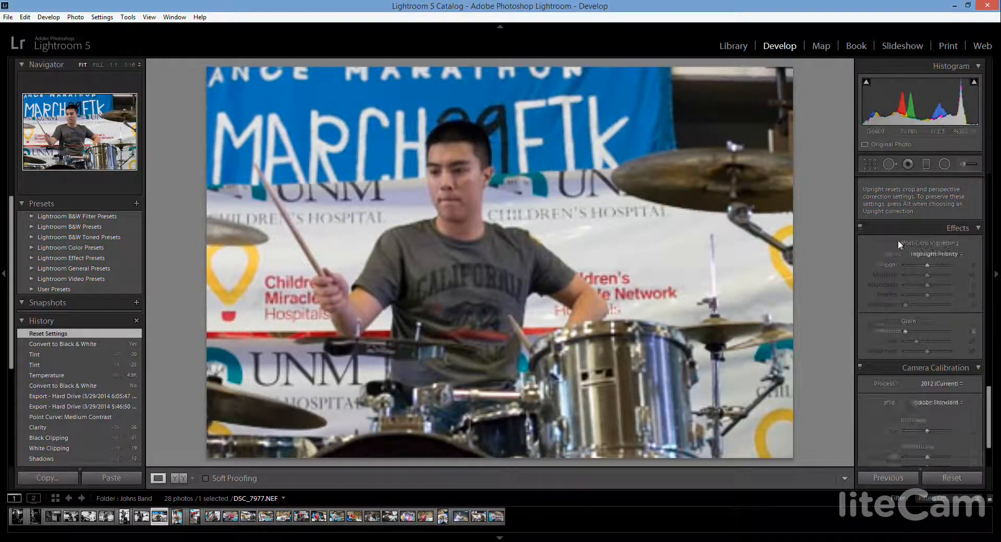
pyautogui.scroll(10, 907, 234)
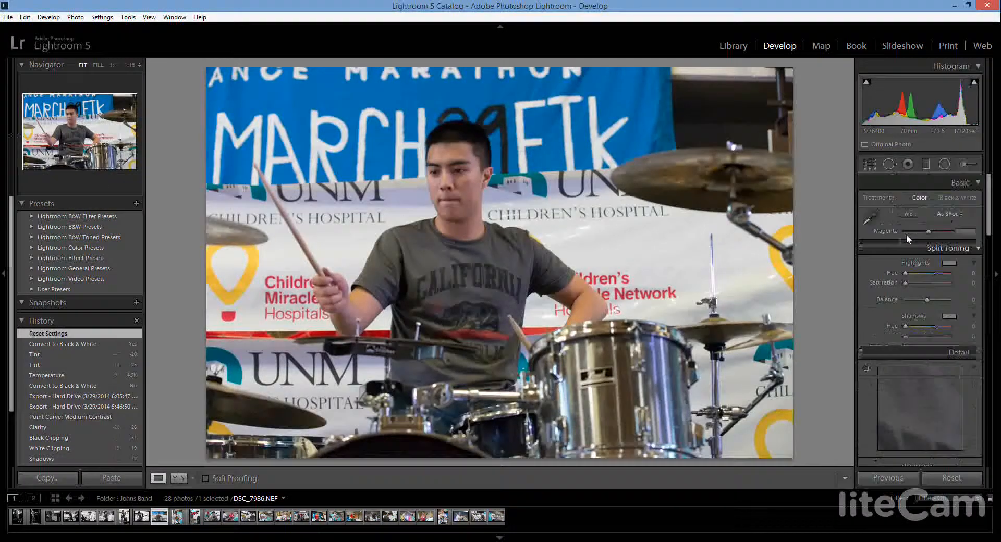
pyautogui.click(960, 198)
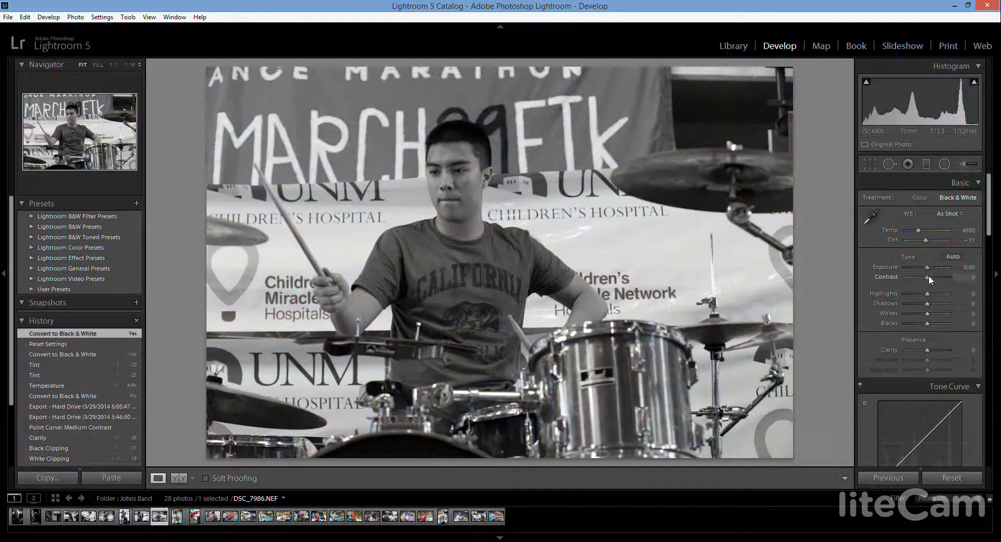
pyautogui.moveTo(928, 276); pyautogui.dragTo(937, 349)
pyautogui.scroll(-4, 927, 381)
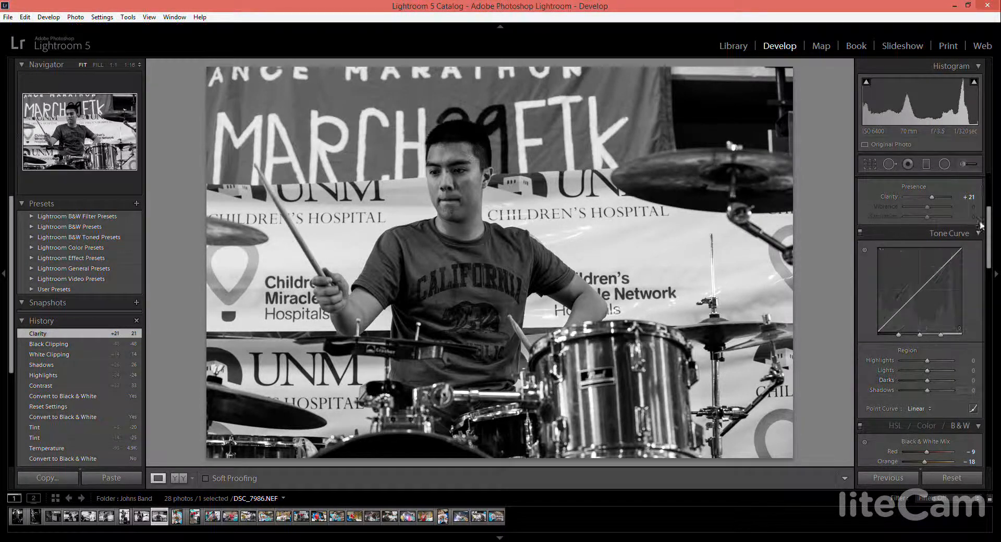
pyautogui.moveTo(932, 197); pyautogui.dragTo(931, 197)
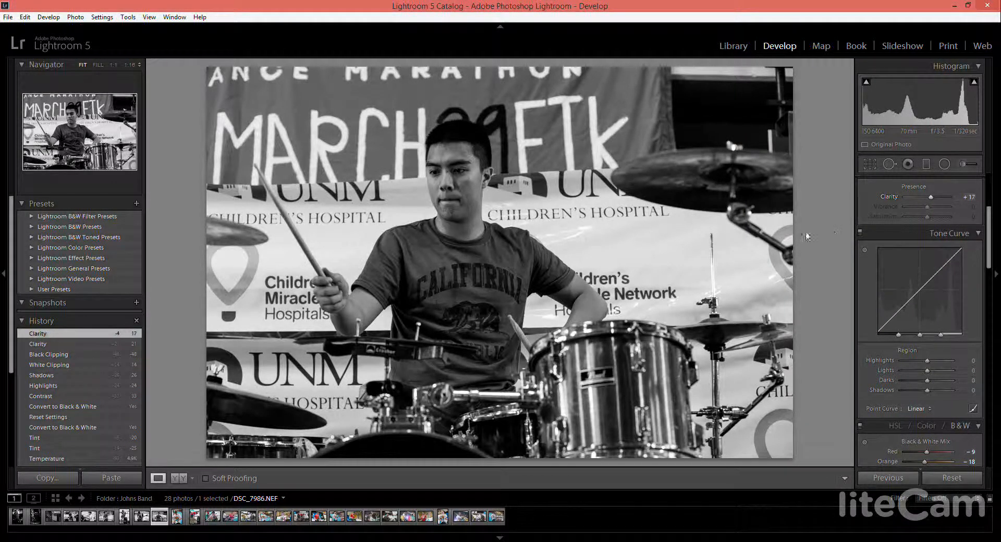
# Apply the Medium Contrast point curve to the photo of the drummer playing
pyautogui.scroll(2, 922, 389)
pyautogui.scroll(-4, 925, 396)
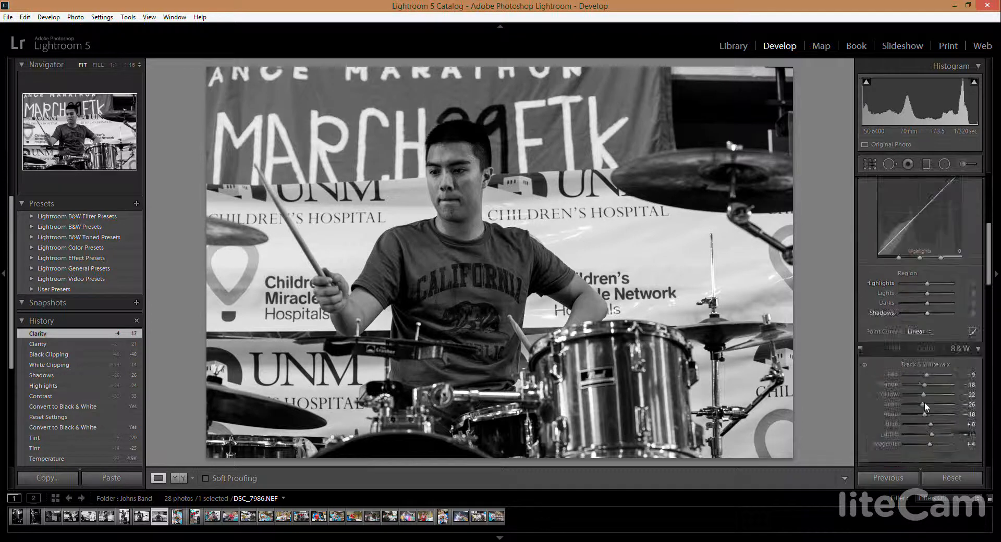
pyautogui.click(919, 332)
pyautogui.click(911, 355)
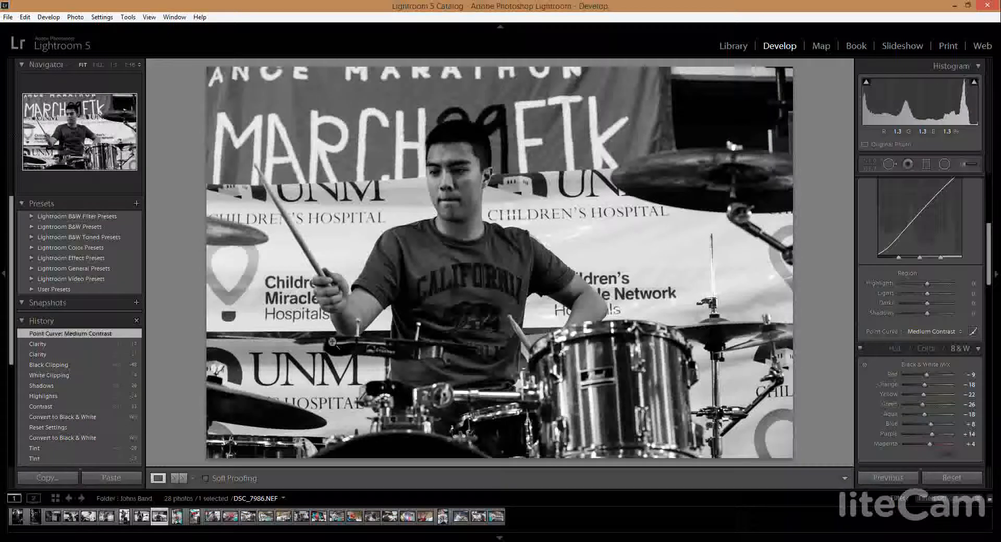
# Go to the next photo, the guitarist with the blue guitar, and convert it to black and white
pyautogui.press('Right')
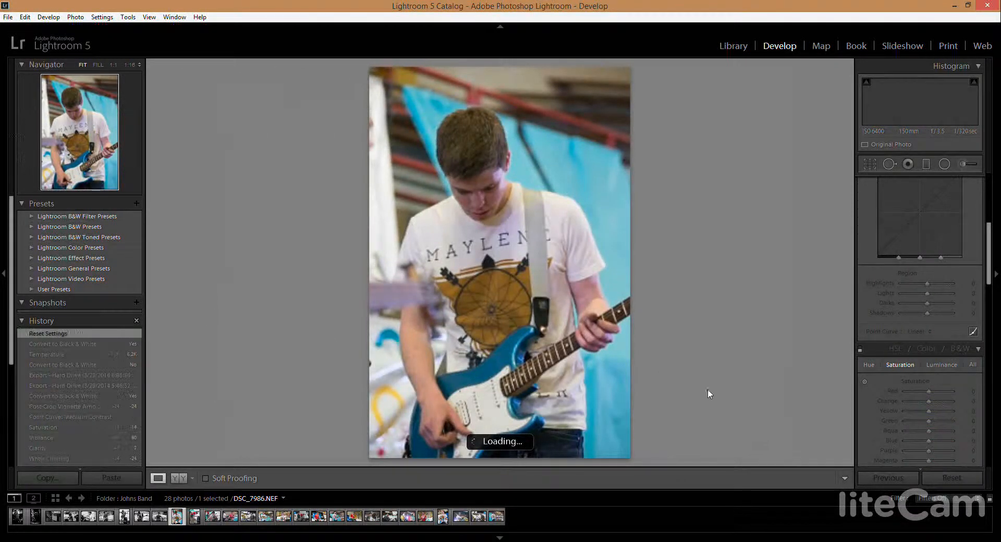
pyautogui.scroll(5, 934, 217)
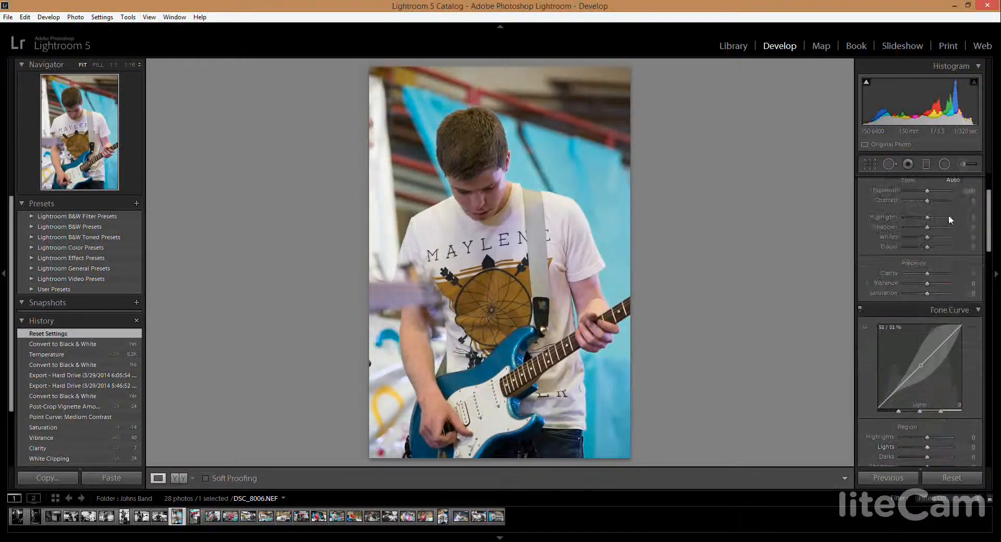
pyautogui.scroll(3, 951, 219)
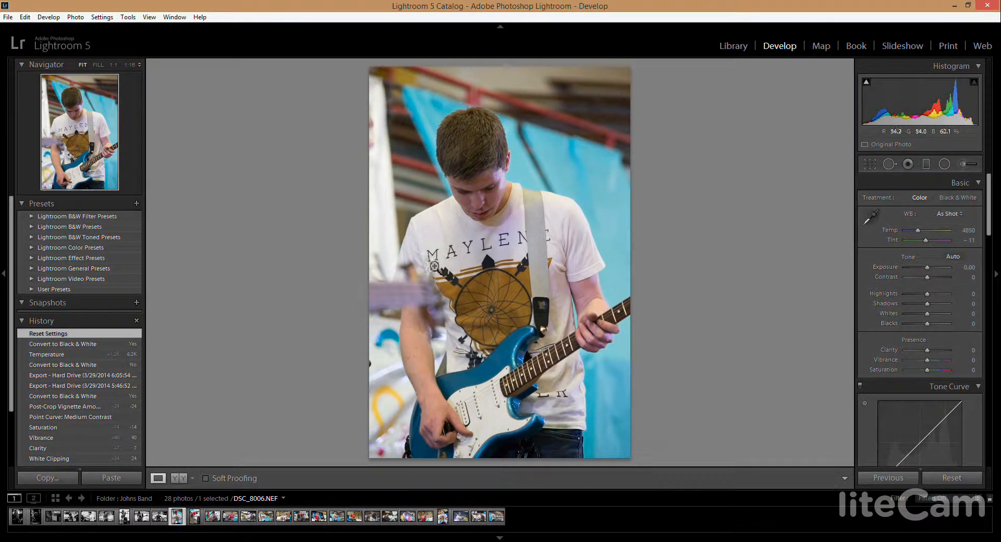
pyautogui.click(962, 199)
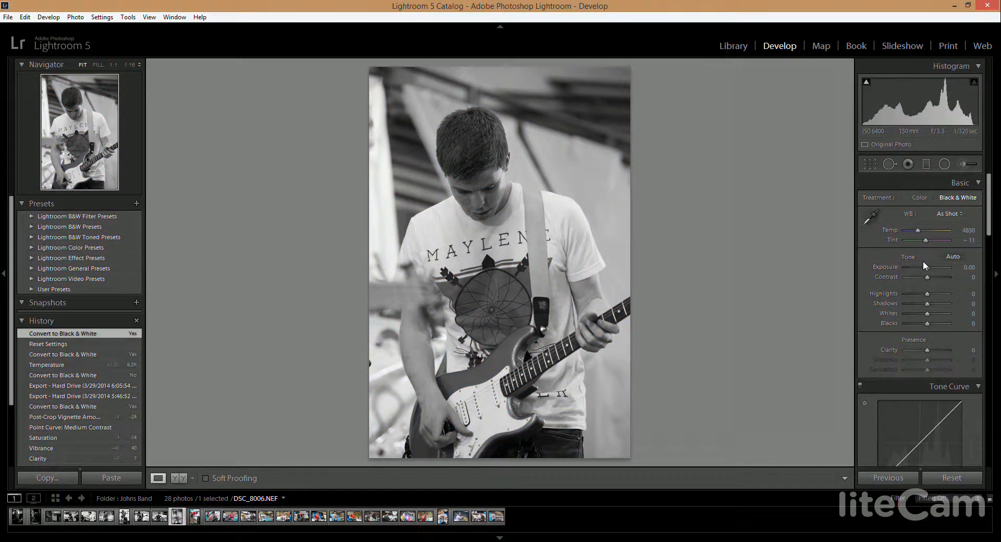
# Set the guitarist photo's Contrast +69, Highlights −29, Shadows +26, Whites +24, Blacks −31 and Clarity +21, and apply the Medium Contrast point curve
pyautogui.moveTo(926, 277); pyautogui.dragTo(931, 349)
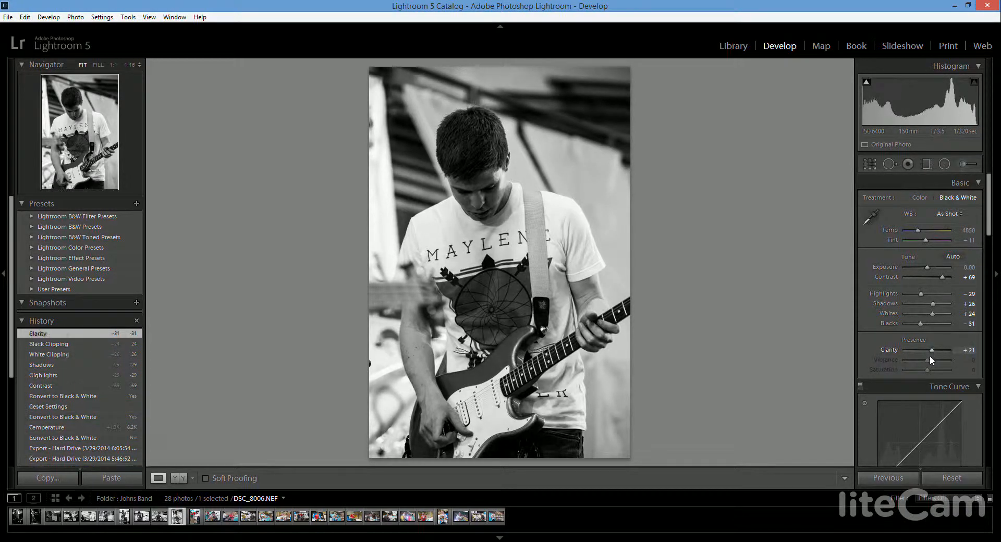
pyautogui.scroll(-2, 918, 359)
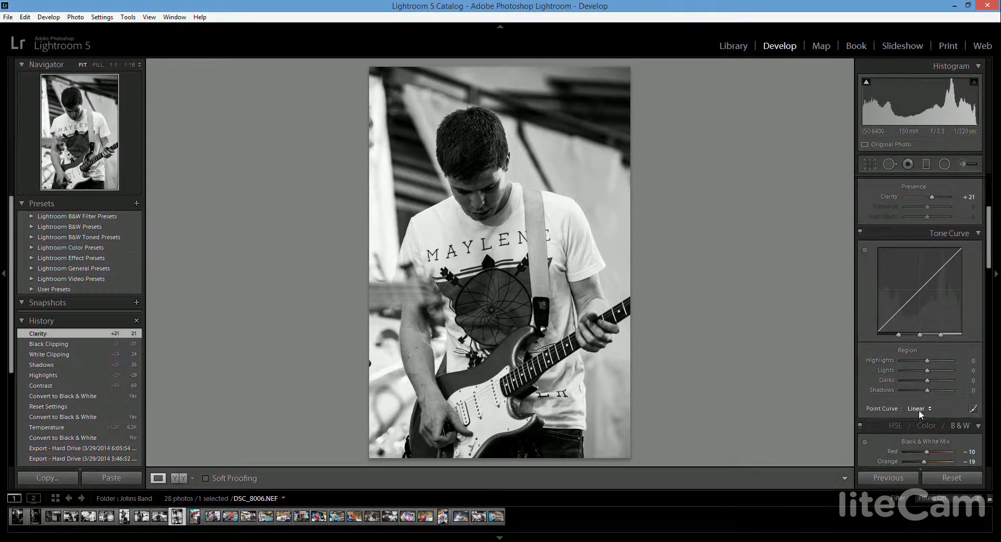
pyautogui.click(919, 410)
pyautogui.click(905, 438)
pyautogui.scroll(3, 919, 366)
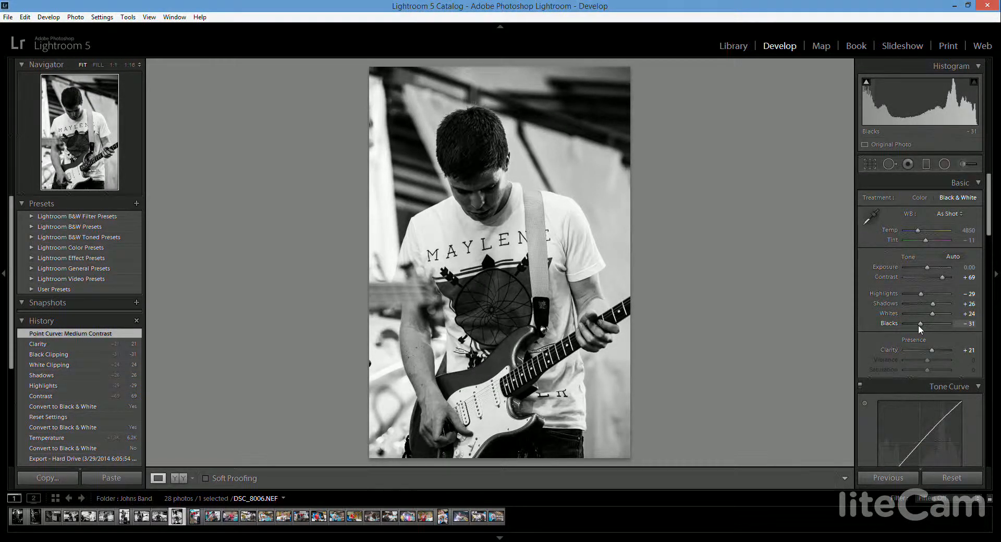
pyautogui.moveTo(919, 324)
pyautogui.mouseDown()
pyautogui.moveTo(925, 295)
pyautogui.moveTo(947, 297)
pyautogui.moveTo(915, 300)
pyautogui.moveTo(939, 305)
pyautogui.moveTo(921, 311)
pyautogui.mouseUp()
# Convert the next photo, the bassist bending over, to black and white with more contrast, lower blacks, Highlights −19, Shadows +24, Whites +19 and Clarity +7
pyautogui.press('Right')
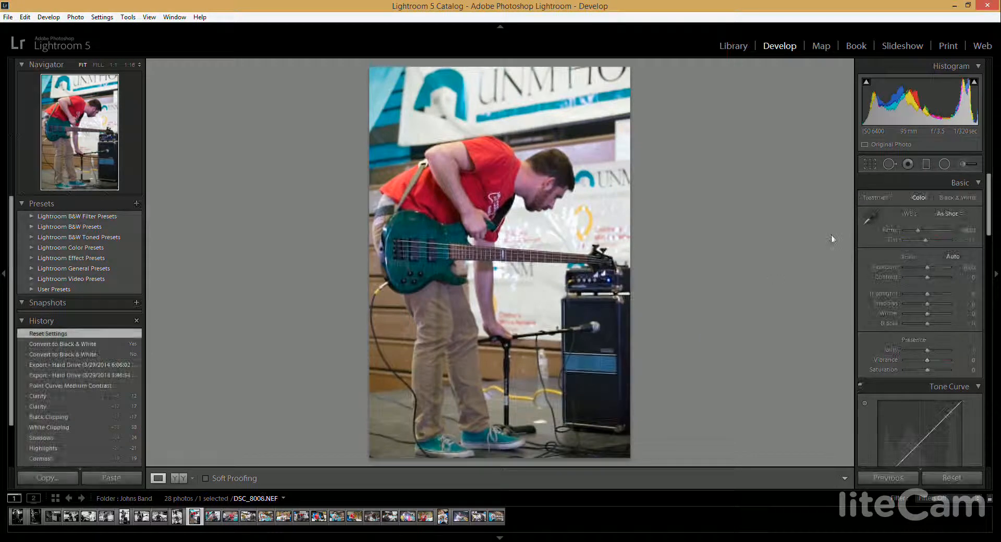
pyautogui.click(968, 199)
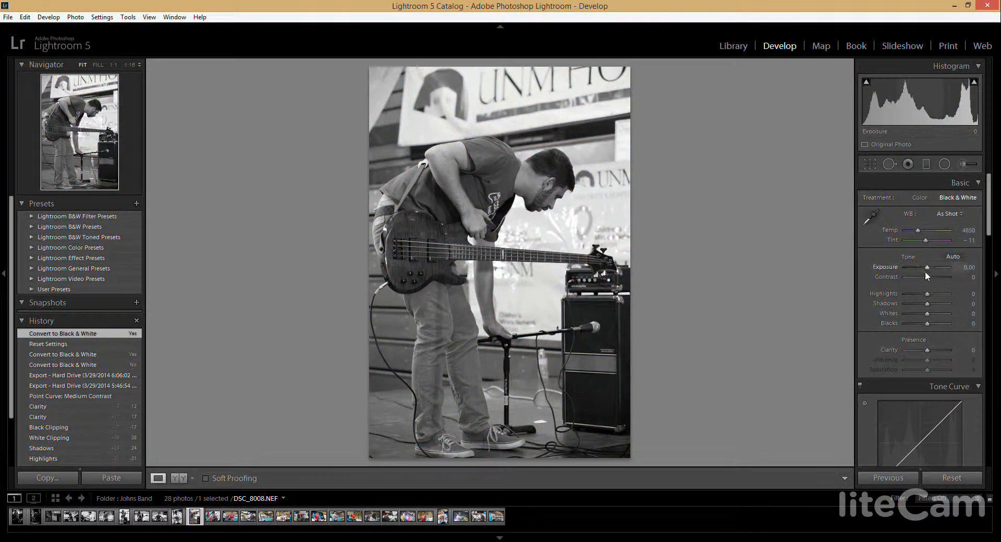
pyautogui.moveTo(928, 276); pyautogui.dragTo(928, 352)
# Apply the Medium Contrast point curve to the photo of the bassist bending over
pyautogui.scroll(-3, 896, 299)
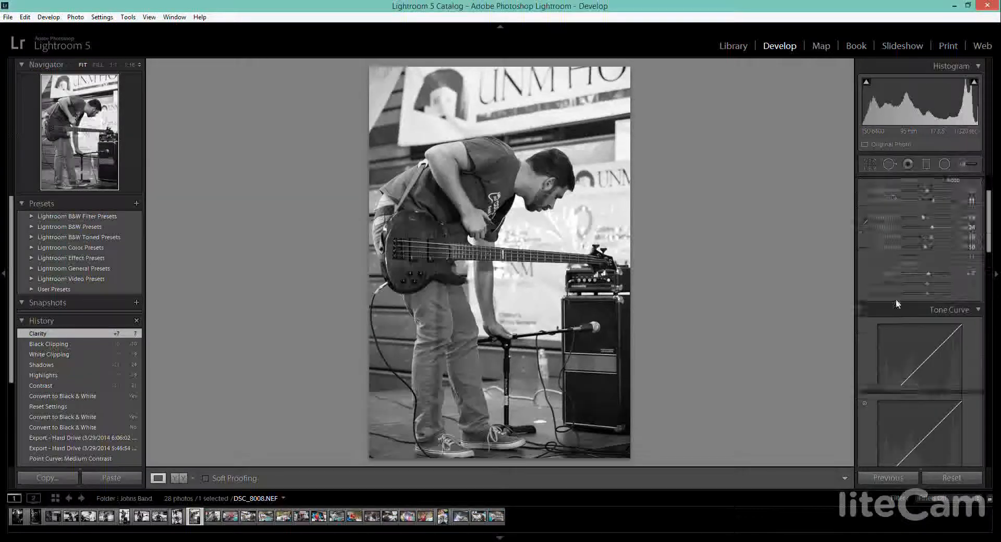
pyautogui.click(930, 409)
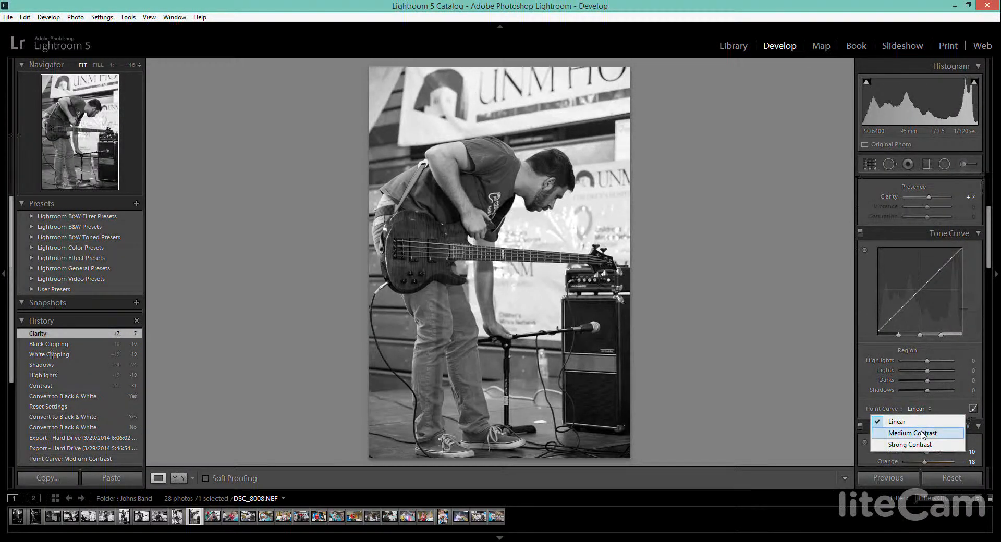
pyautogui.click(923, 434)
# Try a post-crop vignette amount of −21 on the photo of the bassist bending over, and reset the amount
pyautogui.scroll(-15, 929, 290)
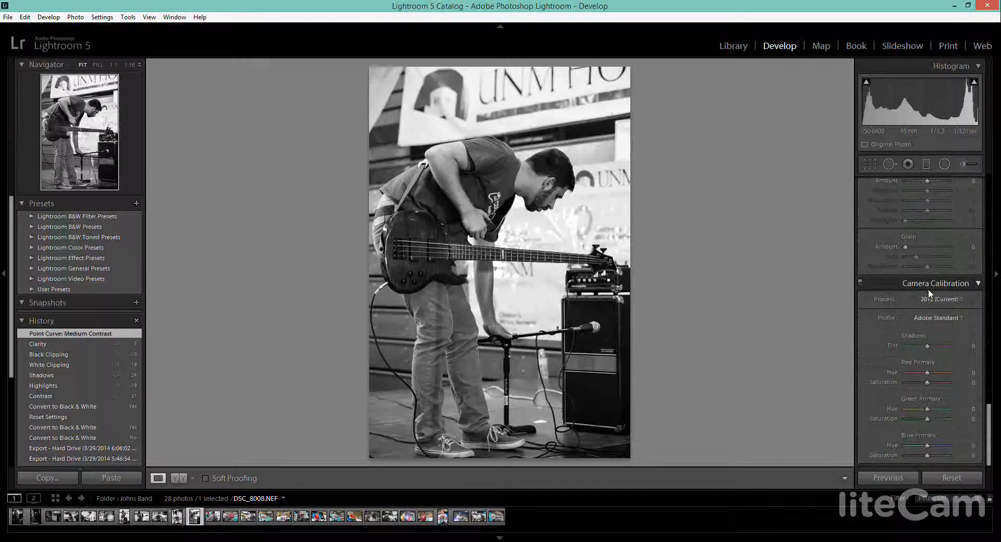
pyautogui.scroll(5, 928, 289)
pyautogui.moveTo(928, 334); pyautogui.dragTo(921, 335)
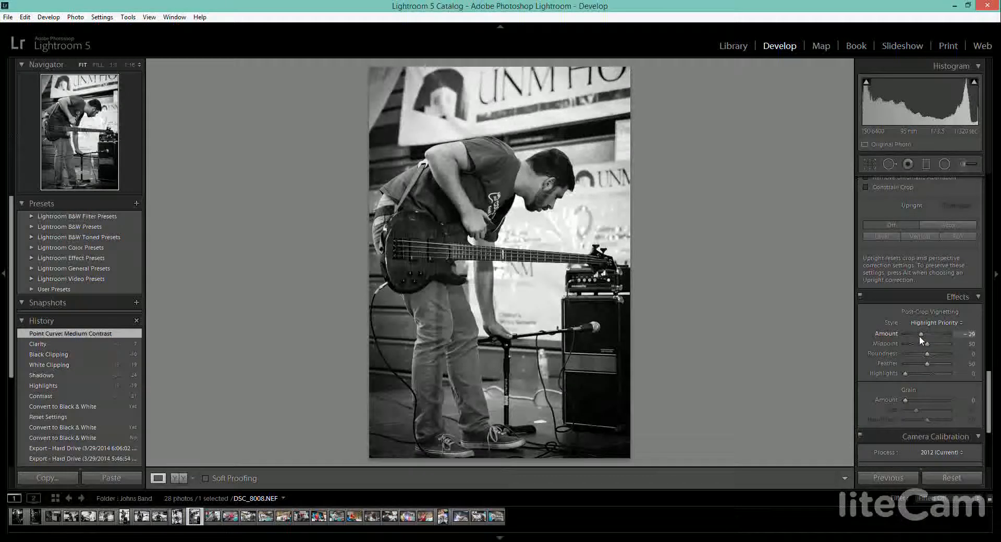
pyautogui.doubleClick(922, 336)
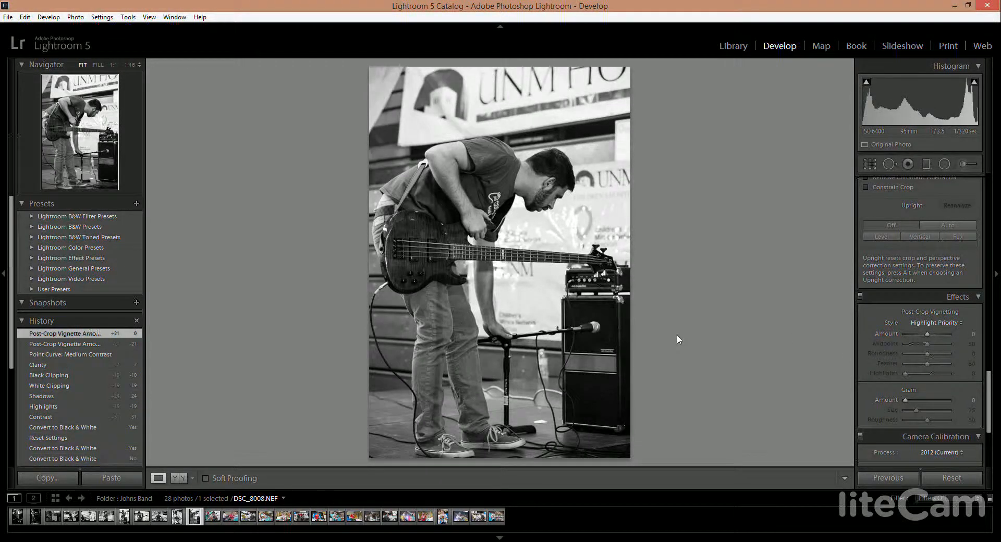
# Convert the next photo, the kneeling guitarist, to black and white with Contrast +21, Highlights −31, Shadows +26, Whites +21, Blacks −29 and Clarity +19
pyautogui.press('Right')
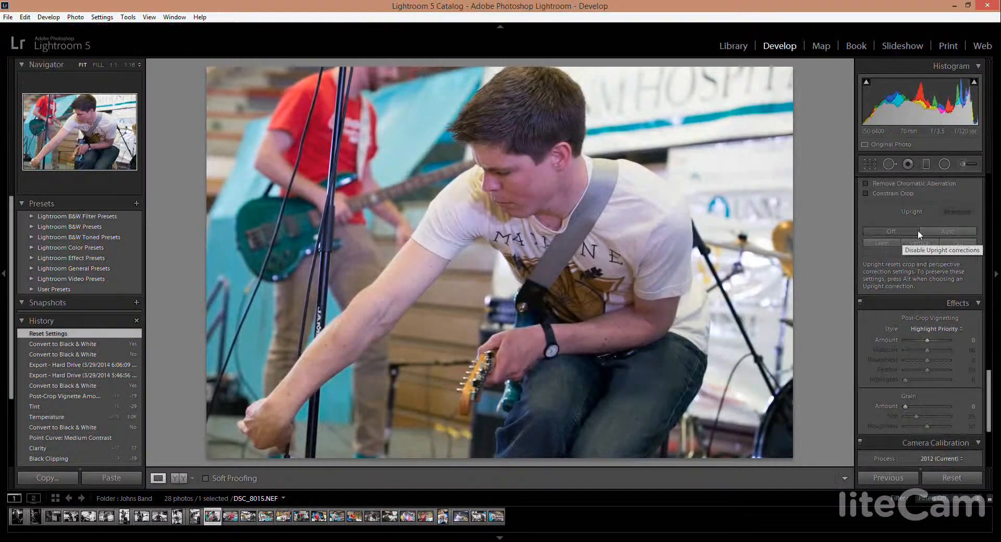
pyautogui.scroll(3, 934, 230)
pyautogui.scroll(5, 944, 227)
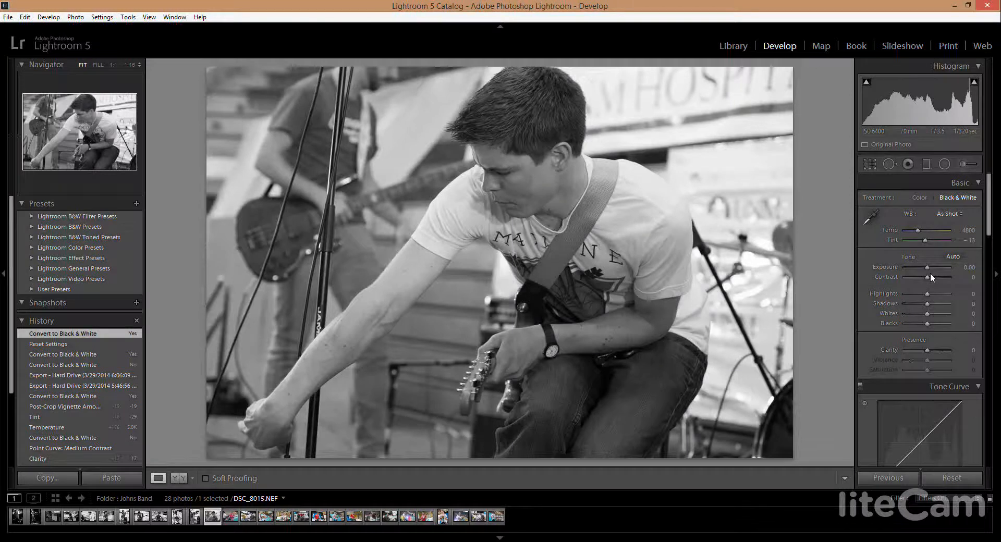
pyautogui.moveTo(931, 273); pyautogui.dragTo(931, 350)
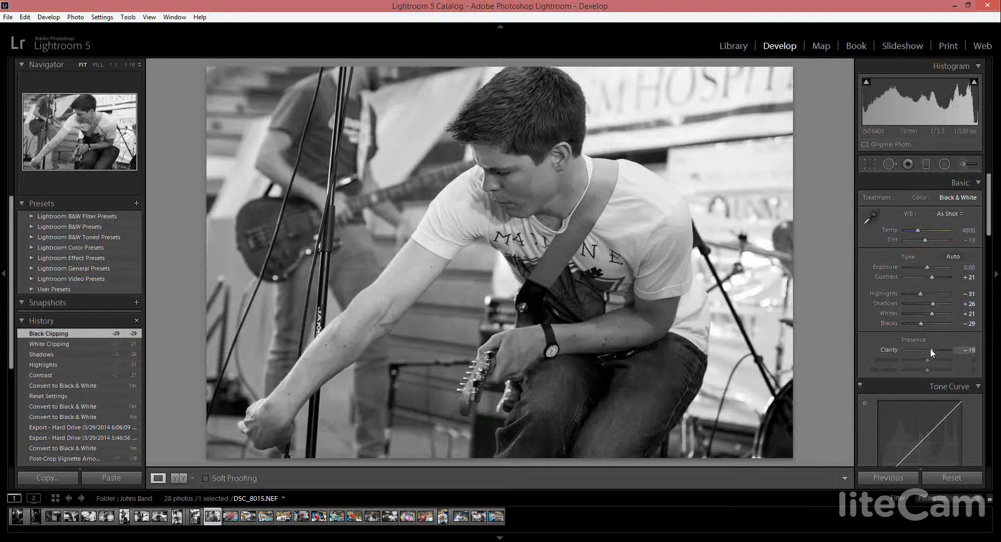
# Apply the Medium Contrast point curve to the kneeling guitarist photo and set its post-crop vignette amount to −19
pyautogui.scroll(-5, 925, 365)
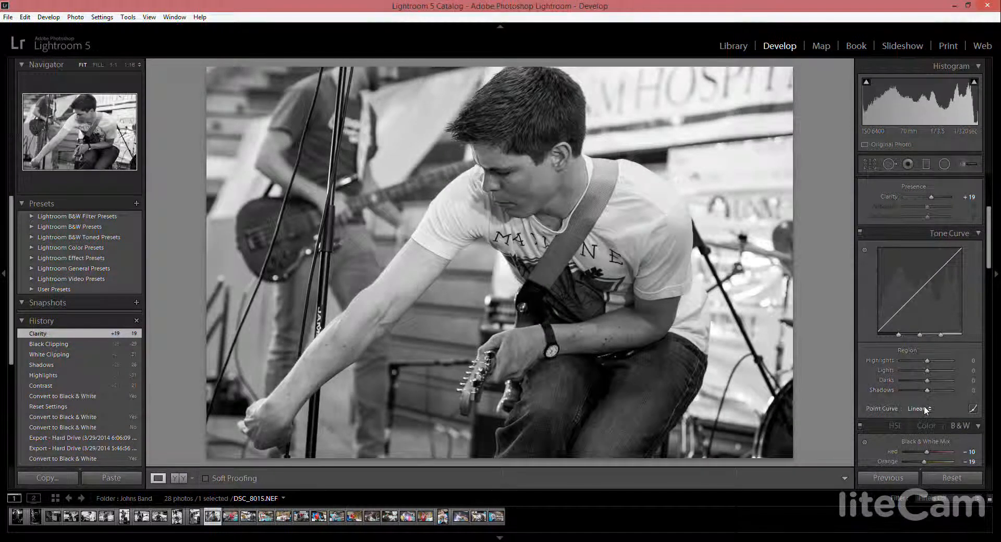
pyautogui.click(924, 409)
pyautogui.click(907, 433)
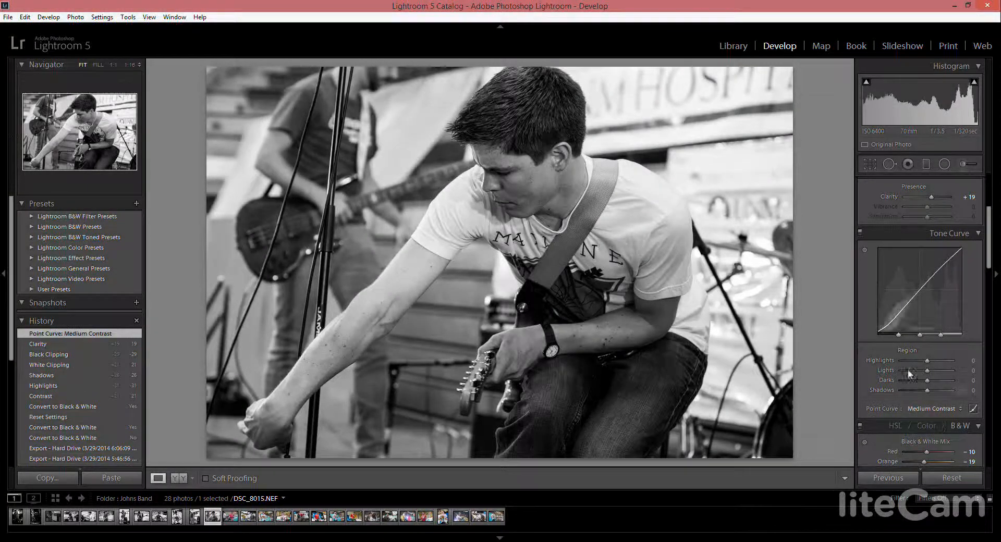
pyautogui.scroll(-12, 908, 369)
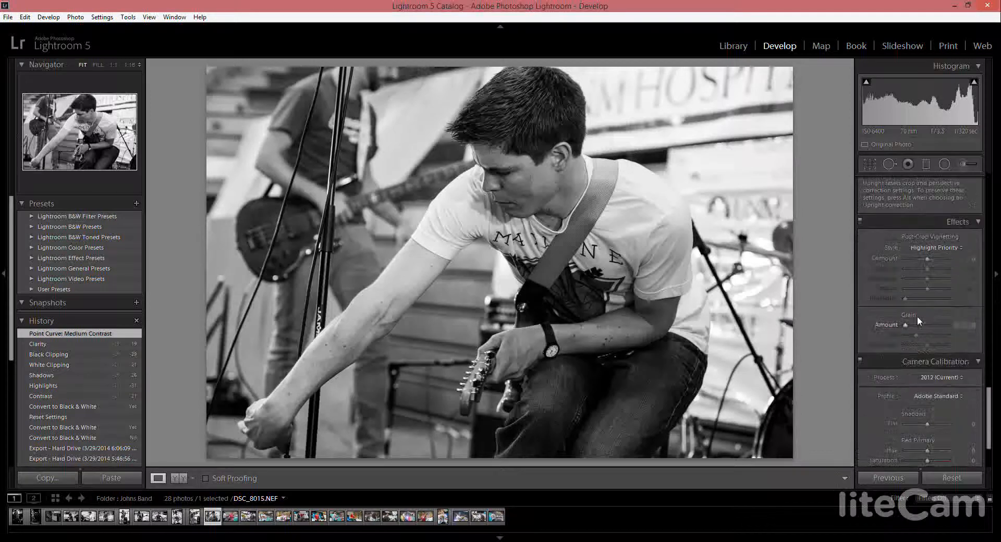
pyautogui.moveTo(928, 258); pyautogui.dragTo(924, 258)
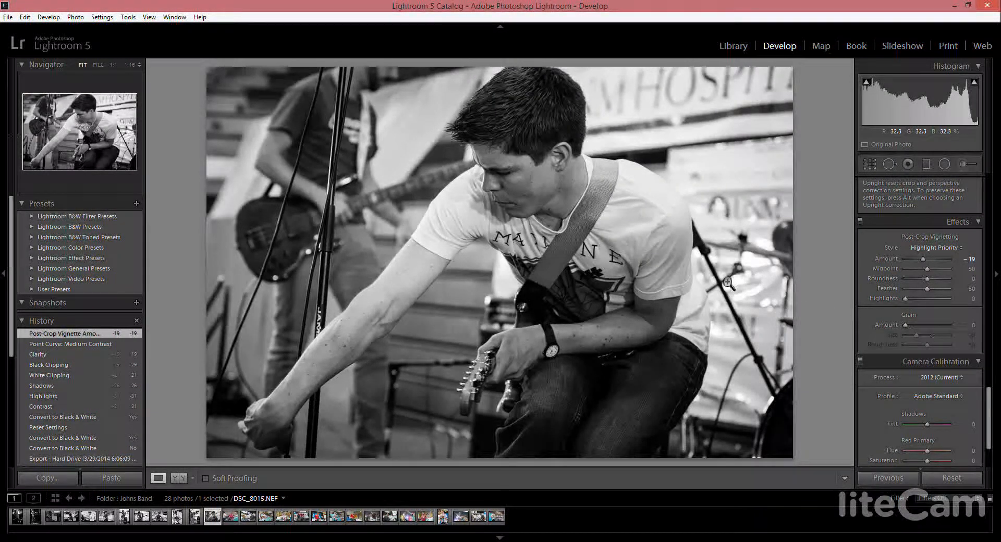
# Convert the next photo, the standing bassist, to black and white with Contrast +26, Highlights −24, Shadows +24, Whites +24, Blacks −17 and Clarity +12
pyautogui.press('Right')
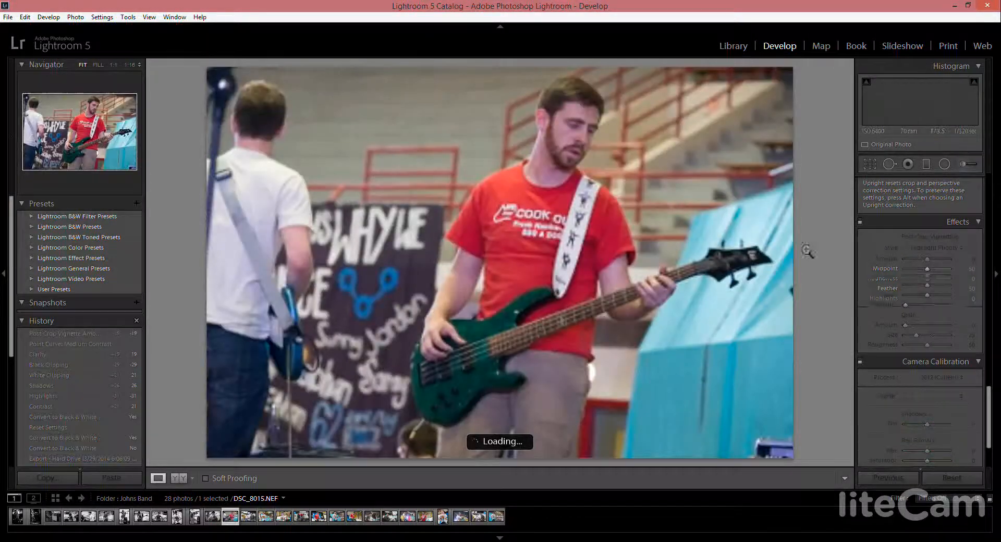
pyautogui.scroll(10, 953, 249)
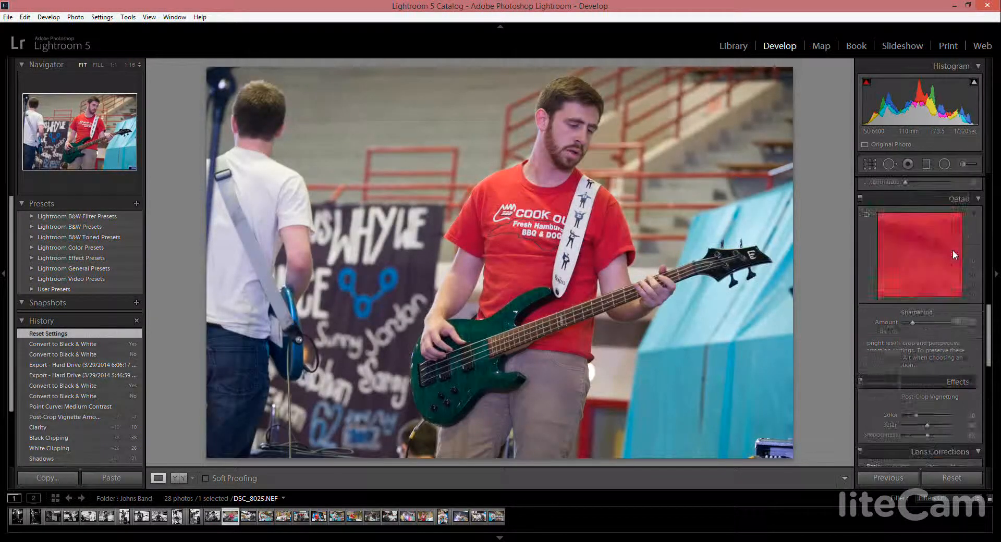
pyautogui.scroll(3, 956, 242)
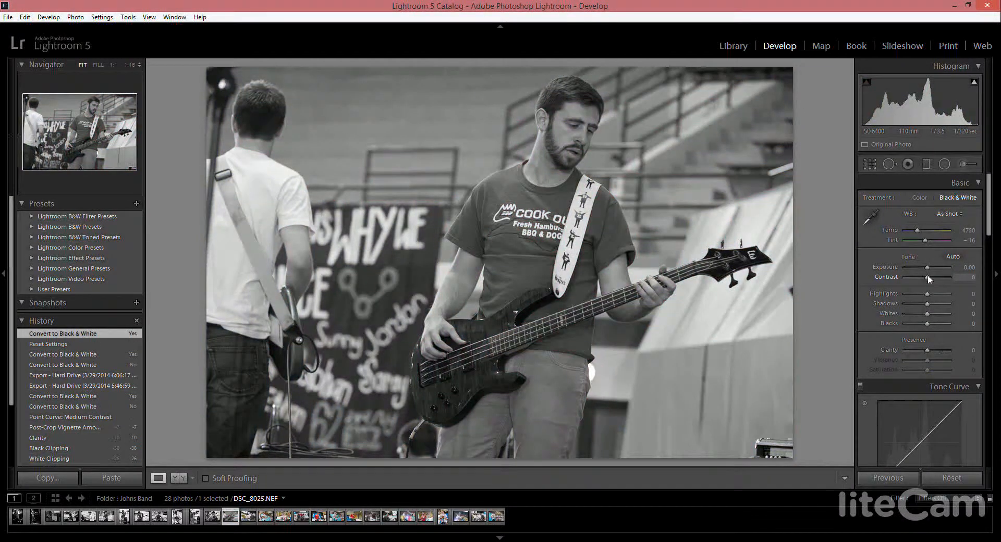
pyautogui.moveTo(929, 277); pyautogui.dragTo(933, 315)
pyautogui.click(922, 294)
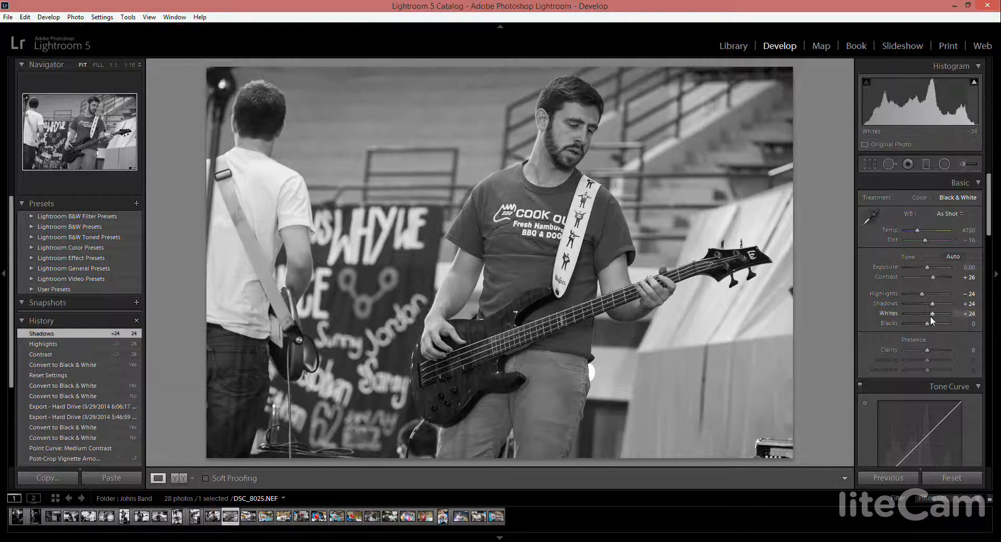
pyautogui.click(923, 324)
pyautogui.moveTo(924, 348); pyautogui.dragTo(928, 350)
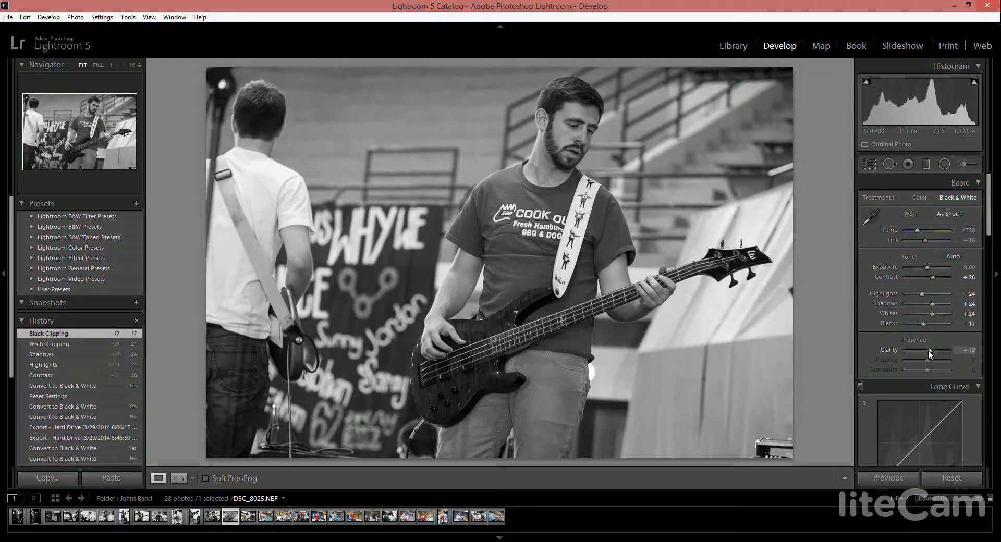
# Apply the Medium Contrast point curve to the standing bassist photo and recheck the edited image
pyautogui.scroll(-5, 928, 306)
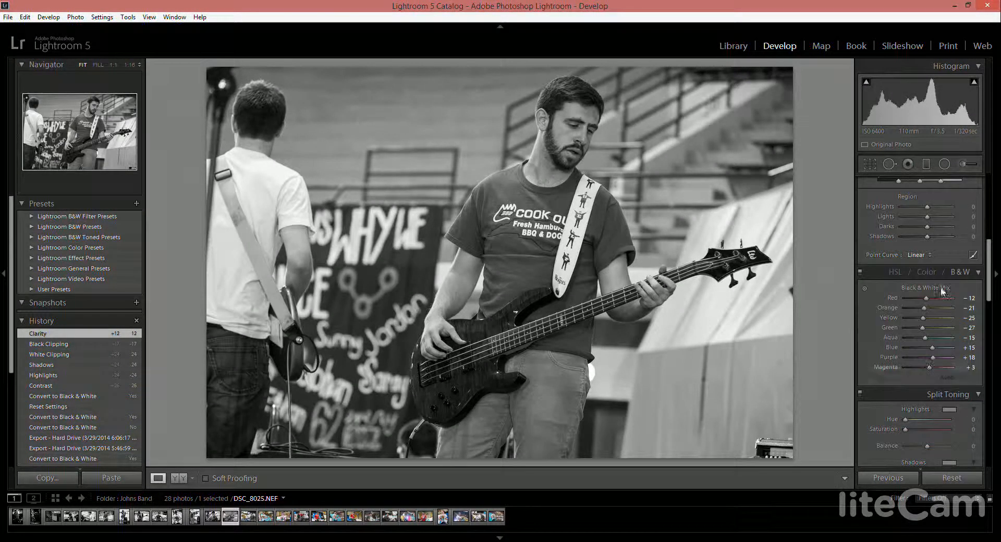
pyautogui.click(919, 255)
pyautogui.click(924, 279)
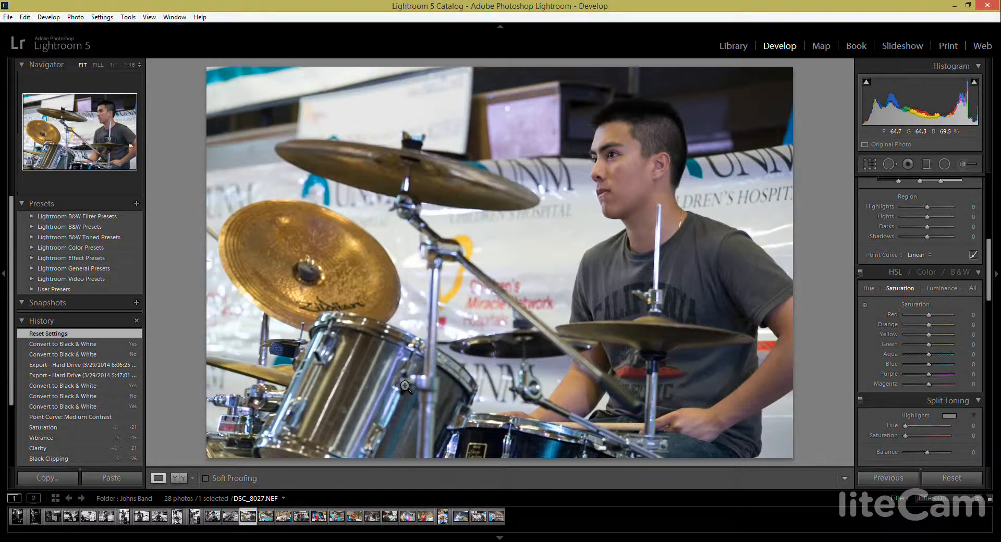
pyautogui.press('Left')
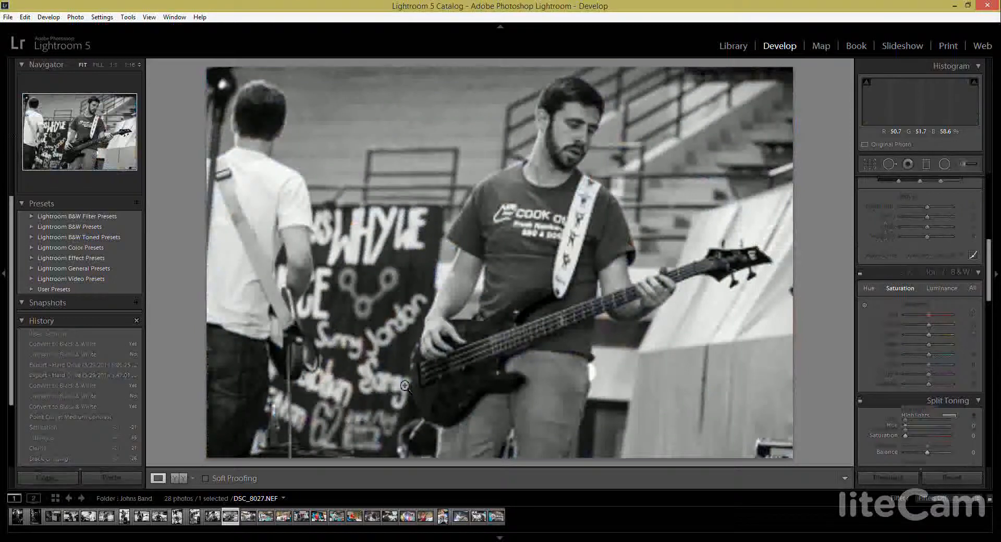
# Convert the next photo, the drummer behind the cymbals, to black and white with Contrast +29, Highlights −48, Shadows +29, Whites +29, Blacks −33, Clarity +12
pyautogui.press('Right')
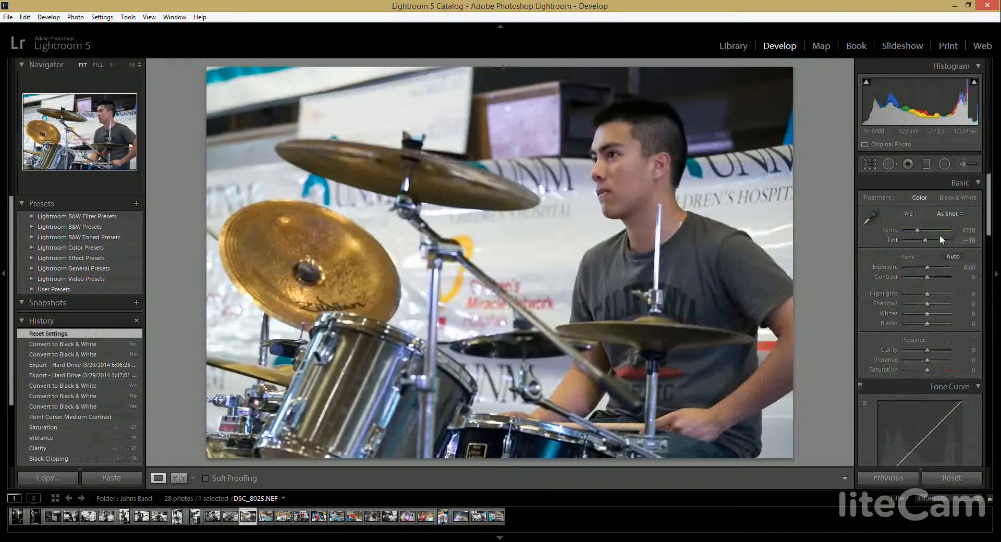
pyautogui.click(956, 198)
pyautogui.moveTo(928, 277); pyautogui.dragTo(933, 350)
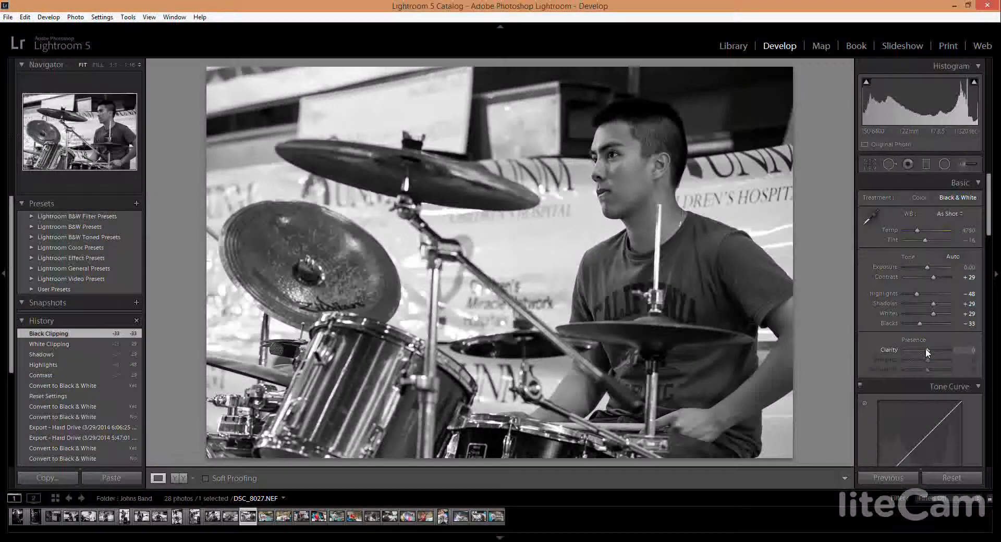
# Apply the Medium Contrast point curve to the photo of the drummer behind the cymbals
pyautogui.scroll(-10, 942, 319)
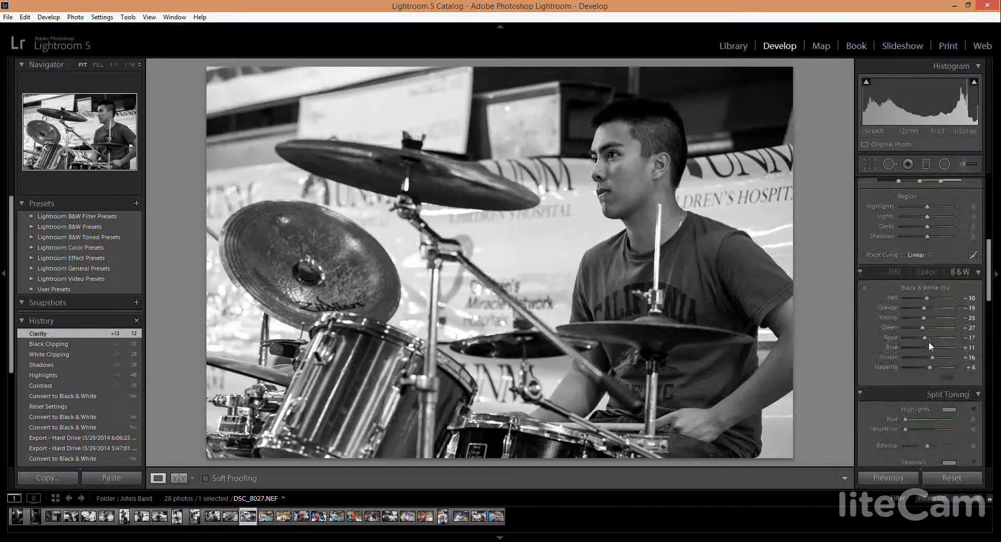
pyautogui.click(927, 256)
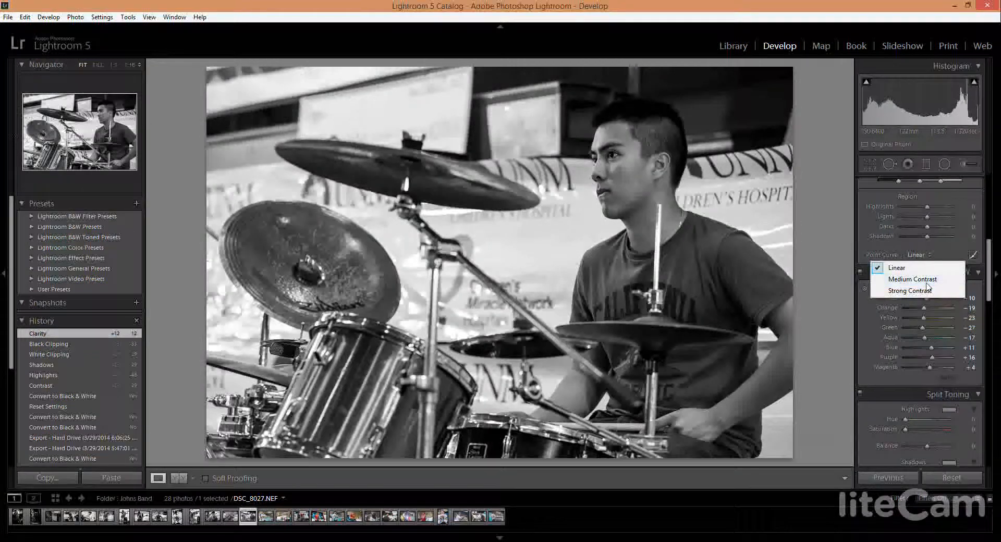
pyautogui.click(918, 278)
pyautogui.scroll(-15, 922, 289)
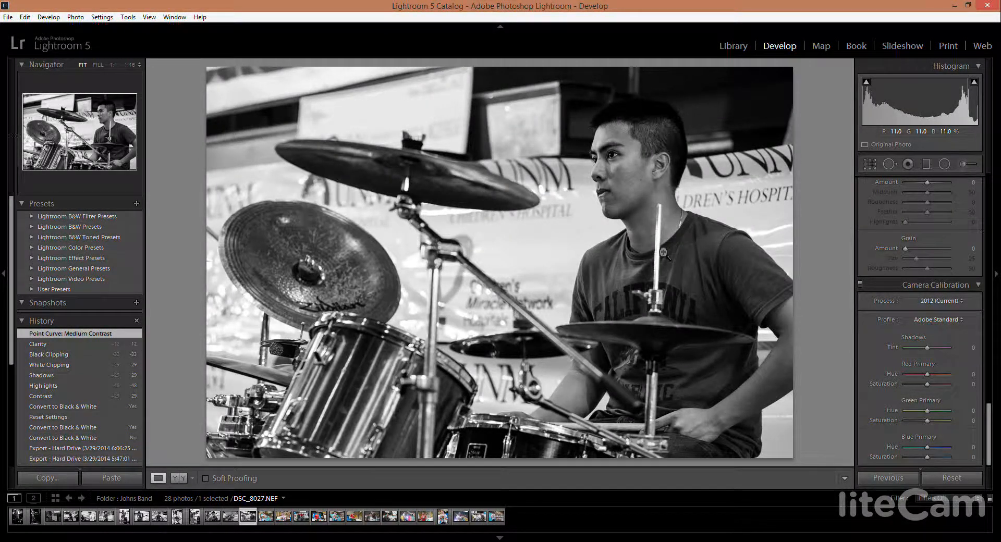
# Convert the next photo, the guitarist beside the microphone stand, to black and white with Contrast +17, Highlights −17, Shadows +21, Whites +24, darker Blacks and Clarity +24
pyautogui.press('Right')
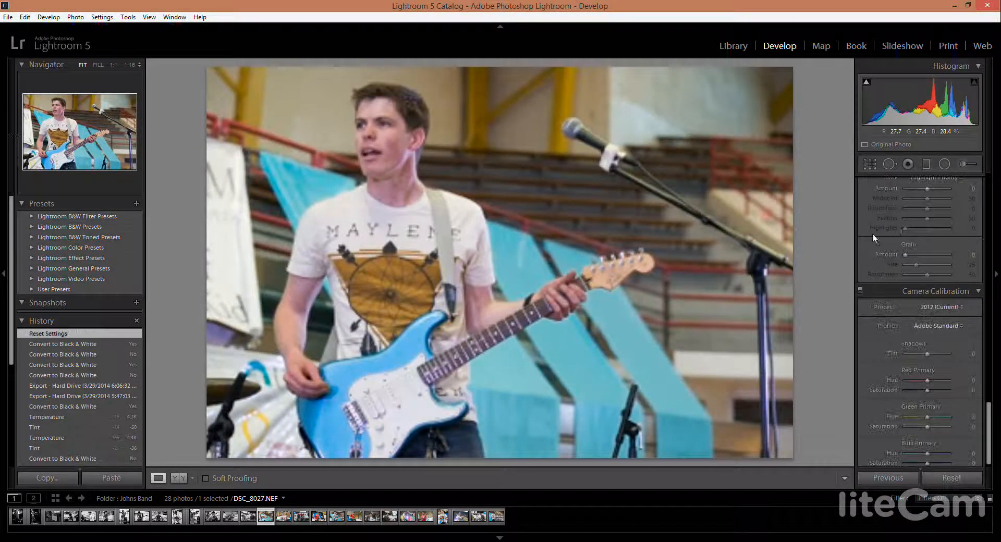
pyautogui.scroll(5, 949, 240)
pyautogui.scroll(6, 955, 214)
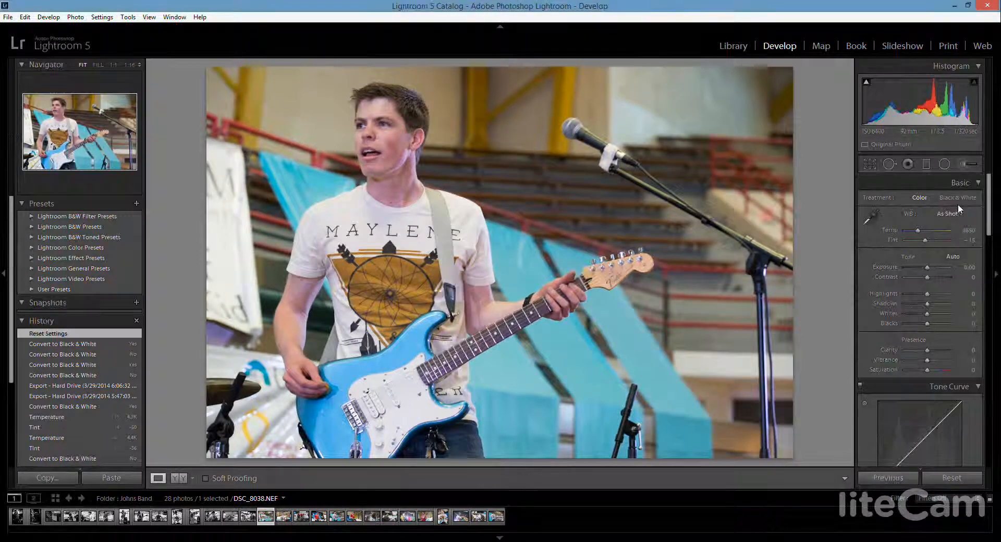
pyautogui.click(962, 198)
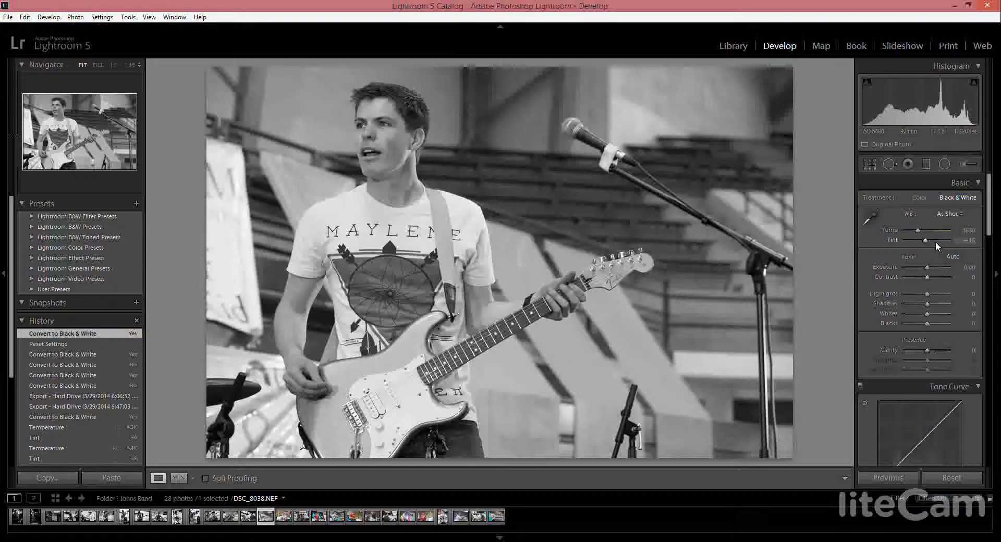
pyautogui.moveTo(927, 276); pyautogui.dragTo(932, 280)
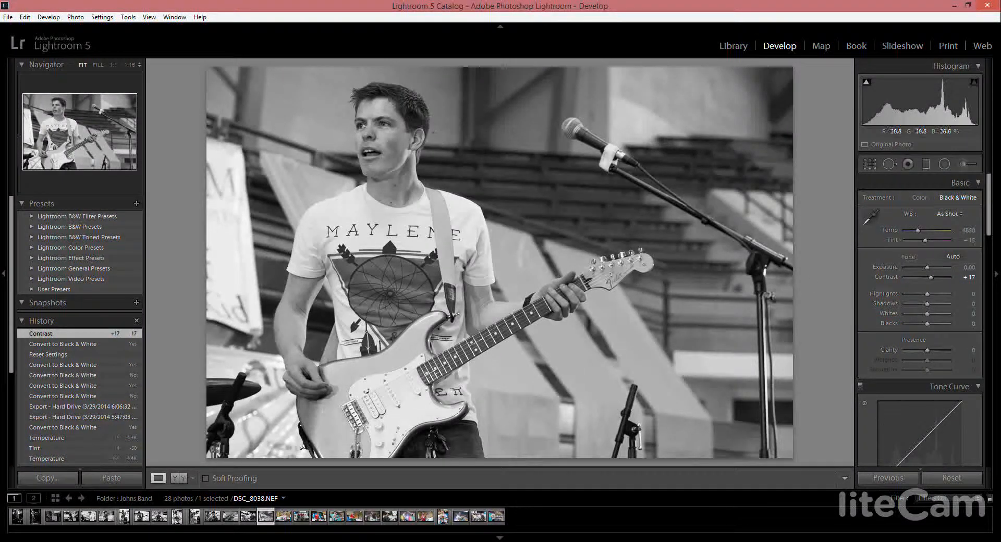
pyautogui.moveTo(928, 295); pyautogui.dragTo(932, 305)
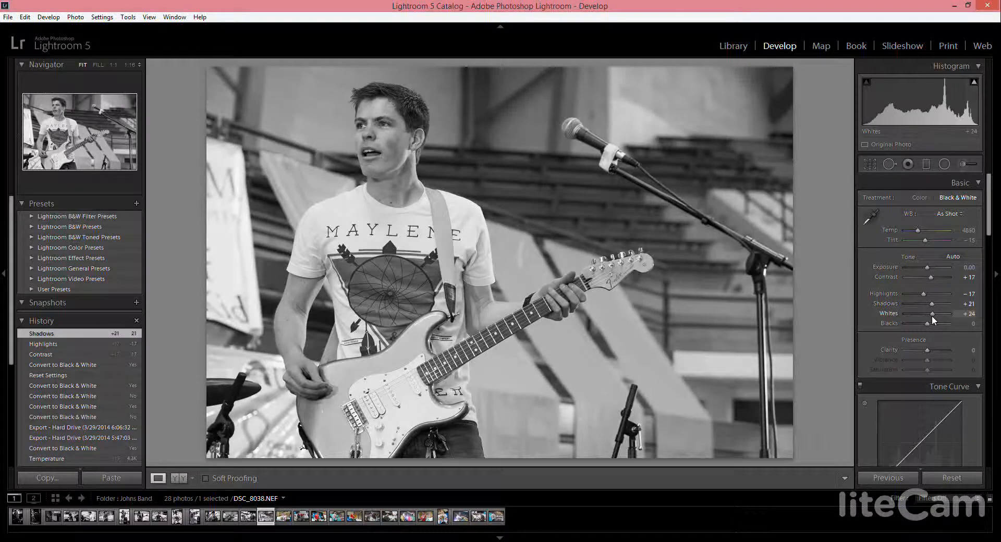
pyautogui.keyDown('shift'); pyautogui.doubleClick(932, 314); pyautogui.keyUp('shift')
pyautogui.keyDown('shift'); pyautogui.doubleClick(924, 324); pyautogui.keyUp('shift')
pyautogui.moveTo(928, 352); pyautogui.dragTo(932, 352)
# Apply the Medium Contrast point curve and a post-crop vignette amount of −26 to the photo of the guitarist beside the microphone stand
pyautogui.scroll(-3, 931, 365)
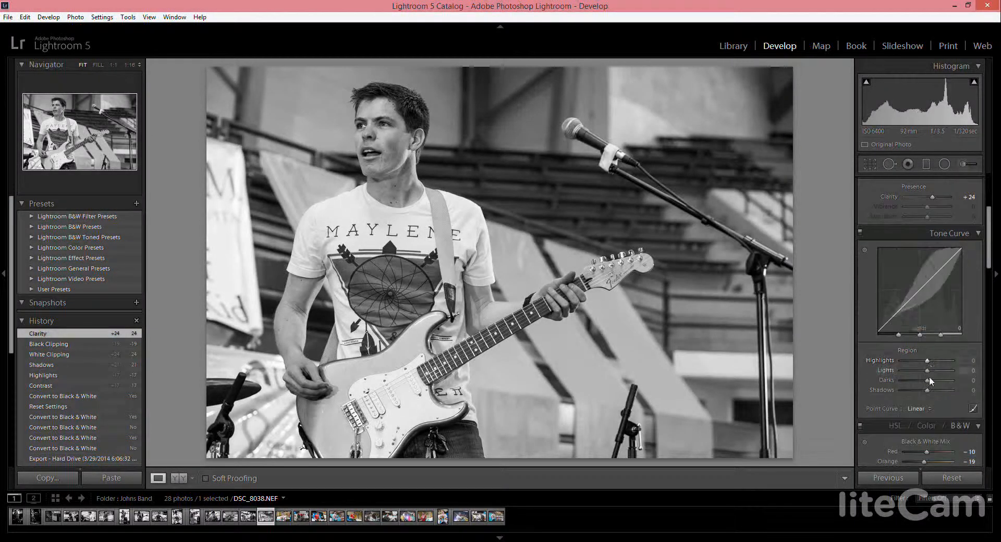
pyautogui.click(920, 409)
pyautogui.click(930, 434)
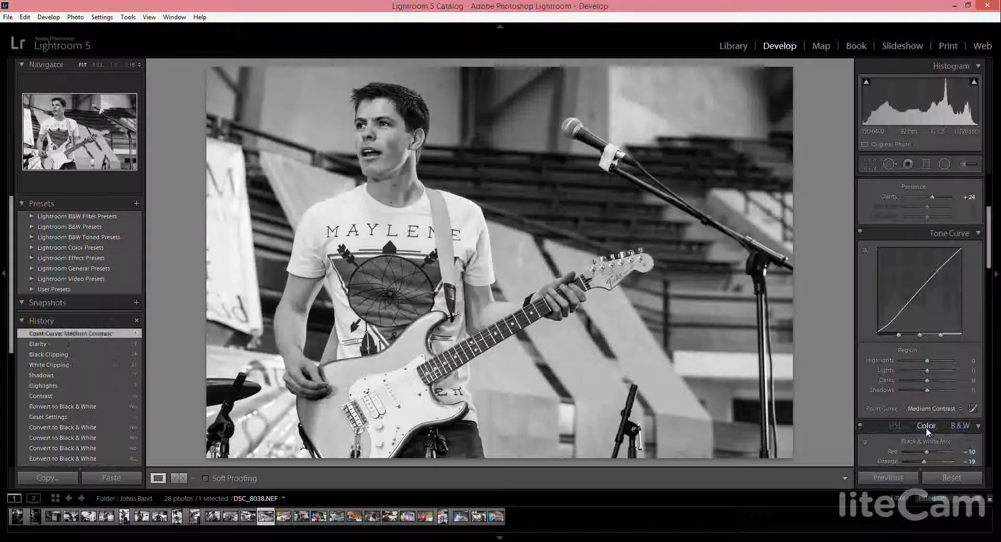
pyautogui.scroll(-5, 909, 309)
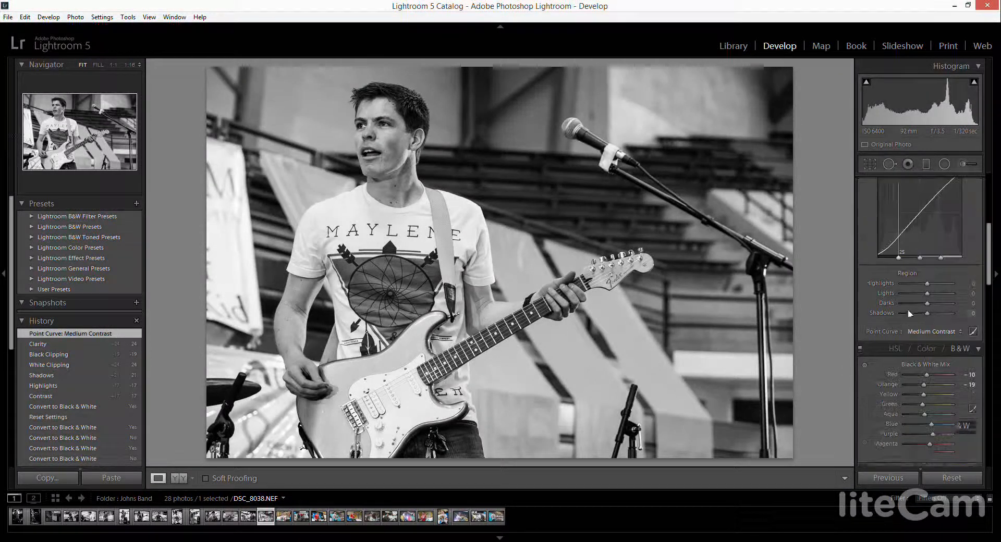
pyautogui.scroll(-10, 904, 281)
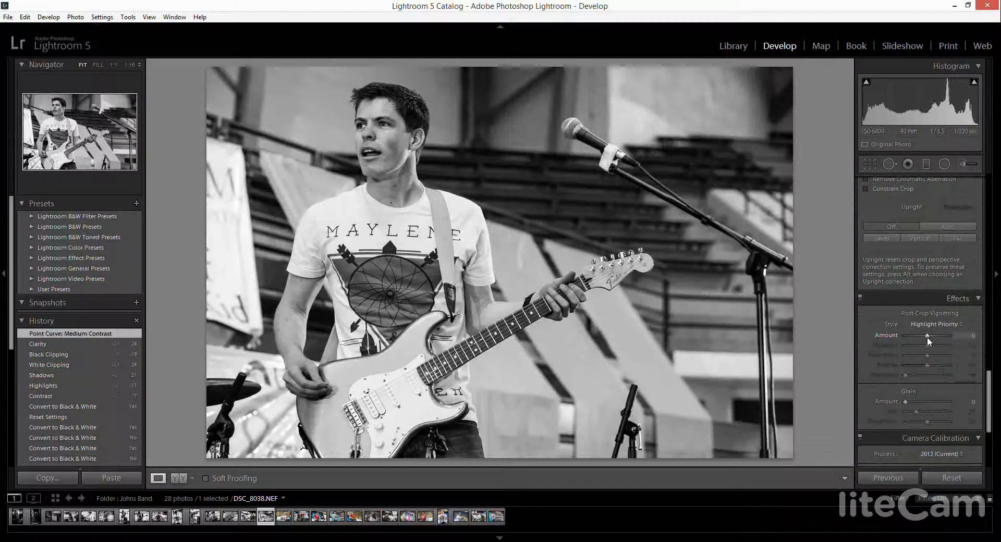
pyautogui.moveTo(928, 337); pyautogui.dragTo(923, 337)
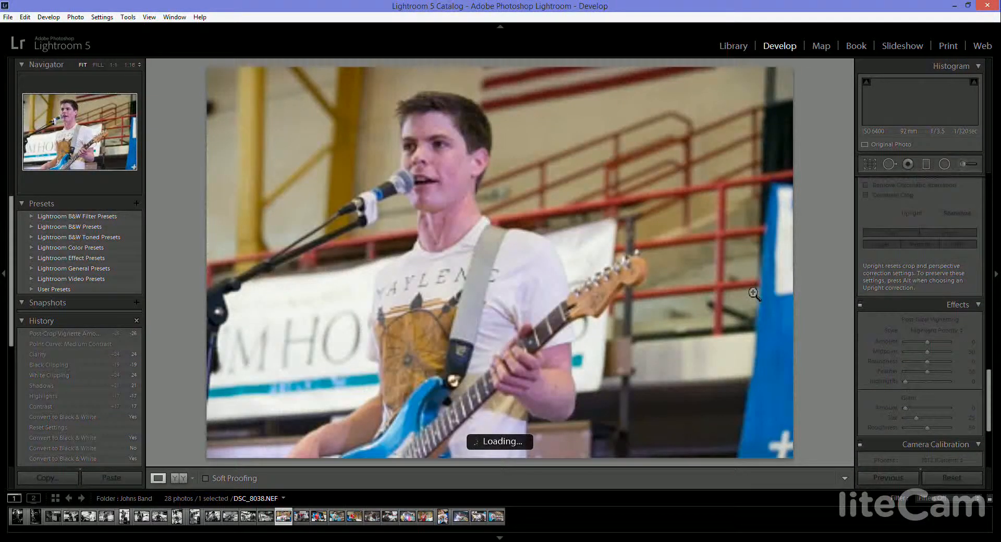
# Convert the photo of the guitarist singing into the microphone to black and white with Contrast +26, Highlights −33, Shadows +14, Whites +21 and Blacks −24
pyautogui.scroll(10, 917, 270)
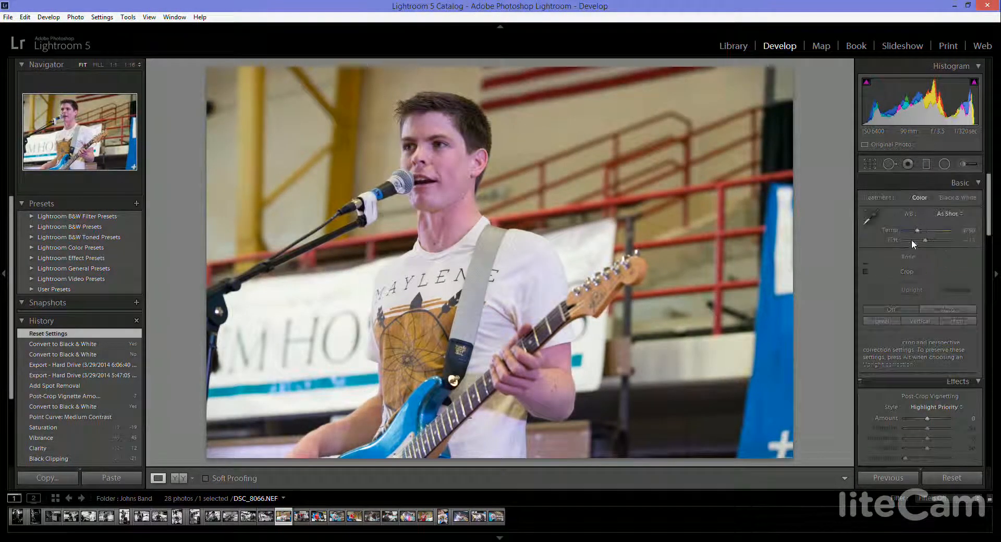
pyautogui.click(962, 198)
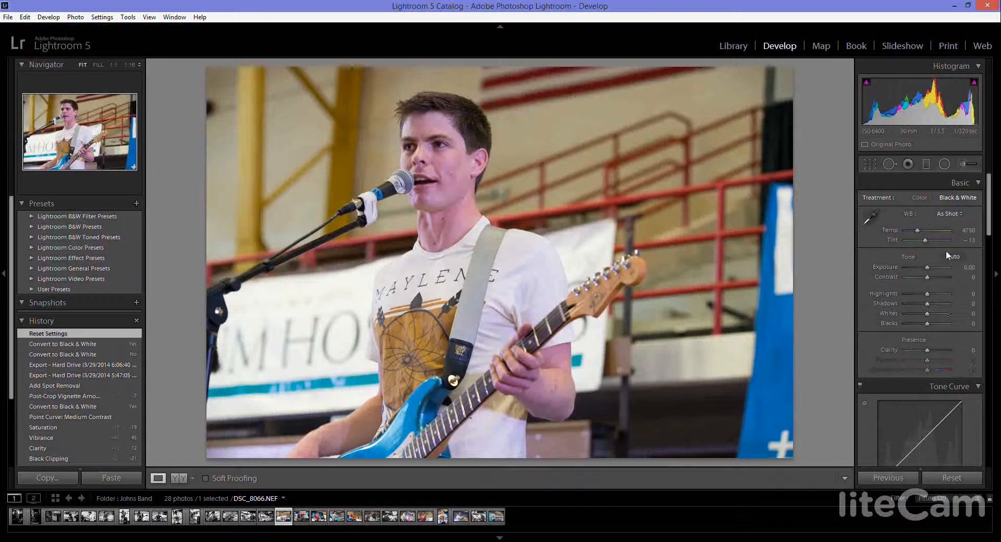
pyautogui.moveTo(928, 276); pyautogui.dragTo(921, 324)
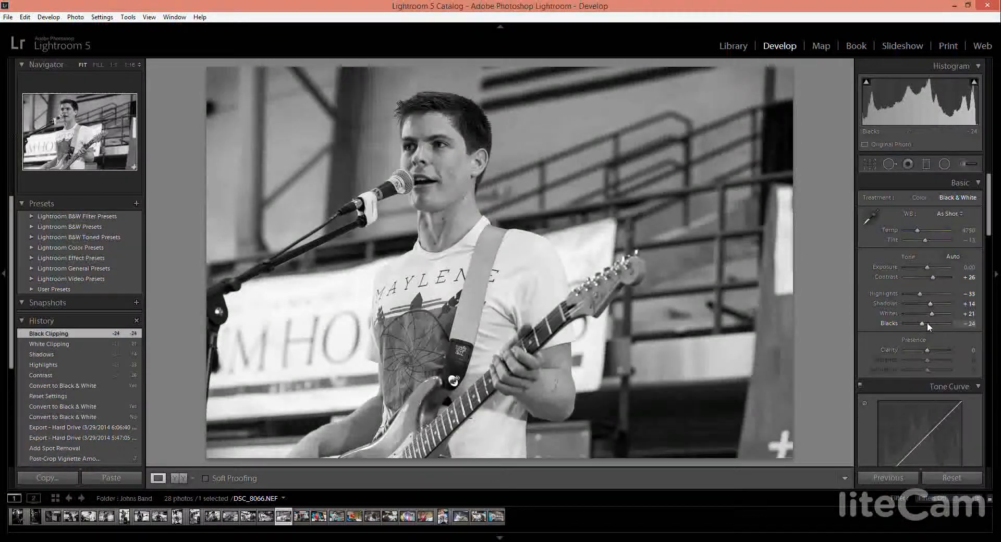
# Apply the Medium Contrast point curve and a post-crop vignette amount of −21 to the photo of the singing guitarist
pyautogui.scroll(-5, 923, 344)
pyautogui.click(925, 333)
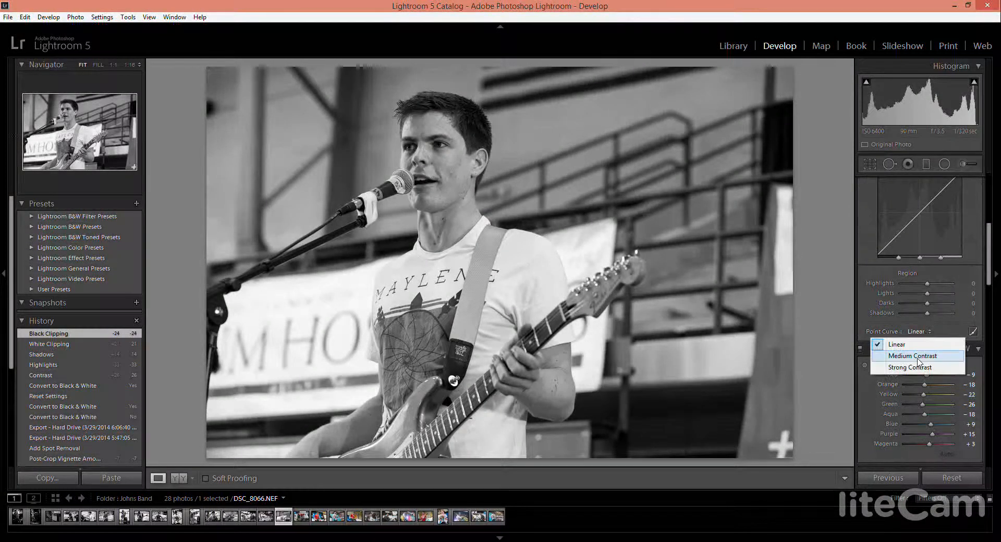
pyautogui.click(920, 362)
pyautogui.scroll(-10, 926, 298)
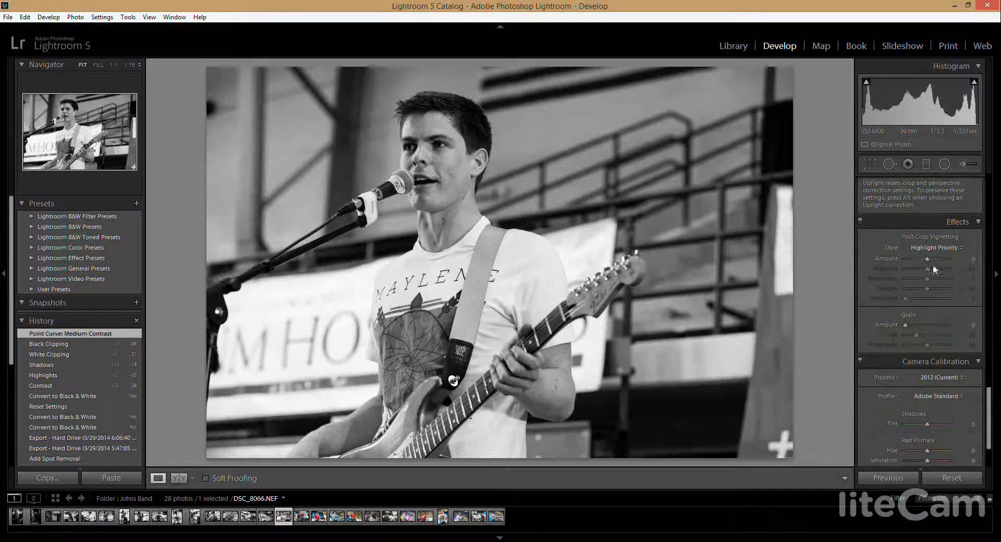
pyautogui.moveTo(927, 259); pyautogui.dragTo(923, 259)
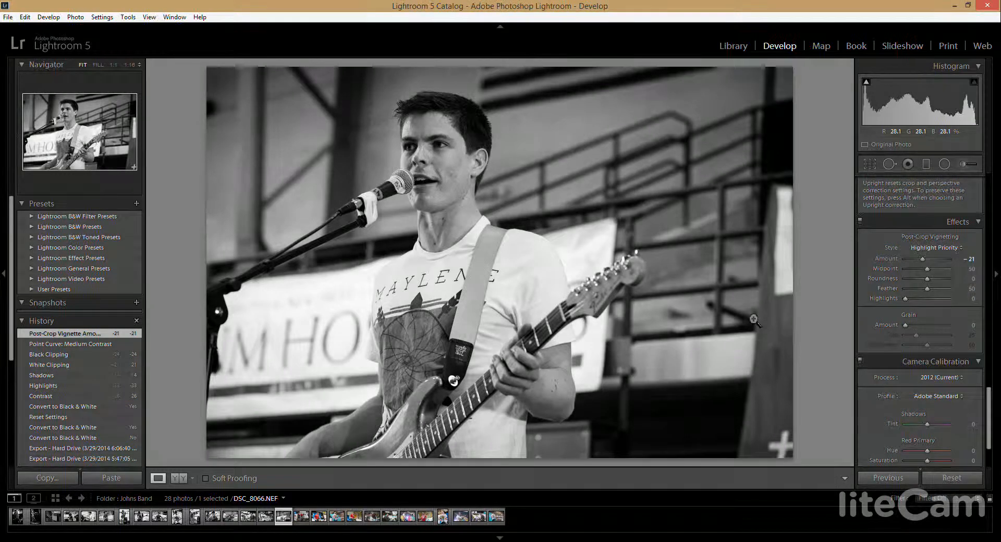
# Convert the next photo, the bassist bending over, to black and white with Contrast +31, Highlights −17, Shadows +26, Whites +29, Blacks −29 and Clarity +26
pyautogui.press('Right')
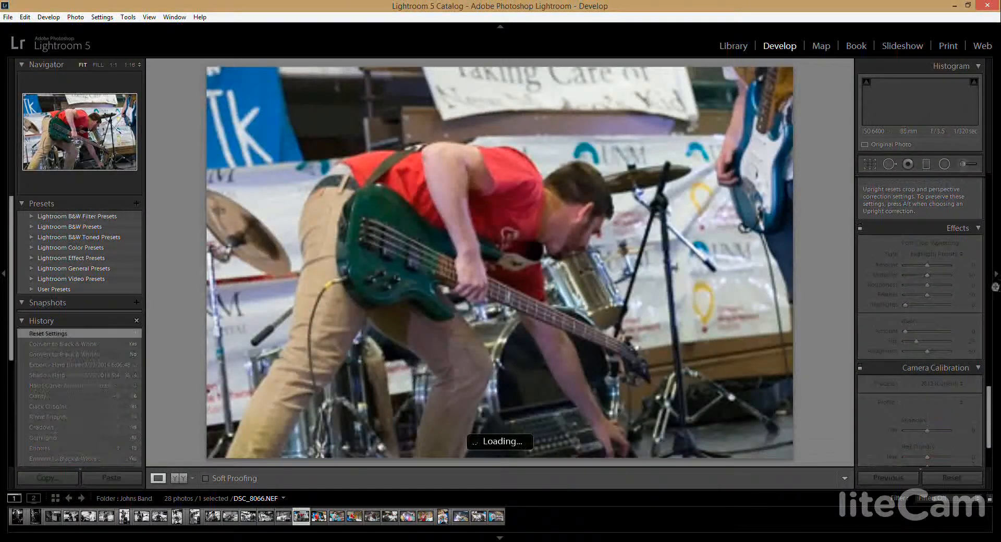
pyautogui.scroll(15, 959, 309)
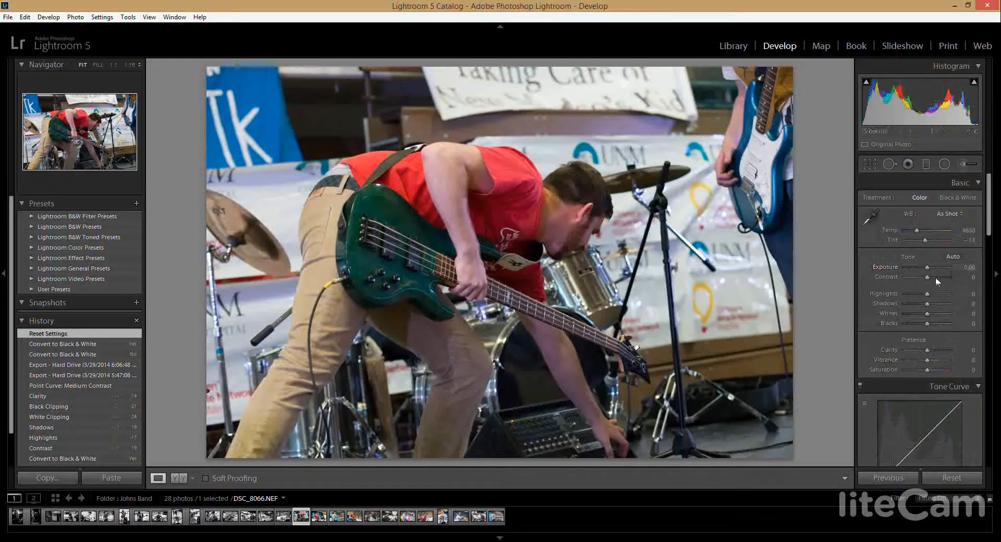
pyautogui.moveTo(926, 280); pyautogui.dragTo(929, 308)
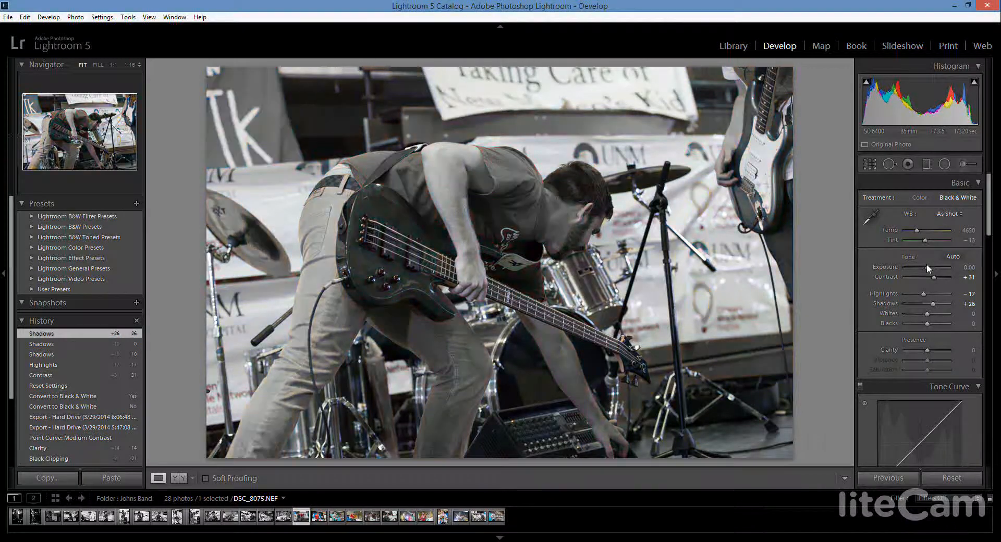
pyautogui.keyDown('shift'); pyautogui.doubleClick(923, 323); pyautogui.keyUp('shift')
pyautogui.moveTo(928, 348); pyautogui.dragTo(934, 351)
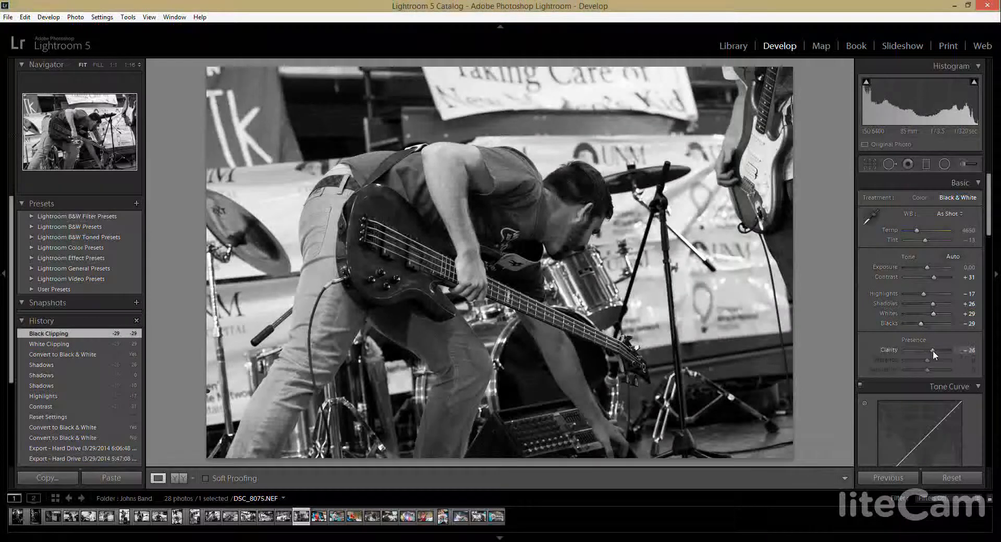
# Apply the Medium Contrast point curve and a post-crop vignette amount of −21 to the photo of the bassist bending over
pyautogui.scroll(-5, 919, 359)
pyautogui.click(927, 331)
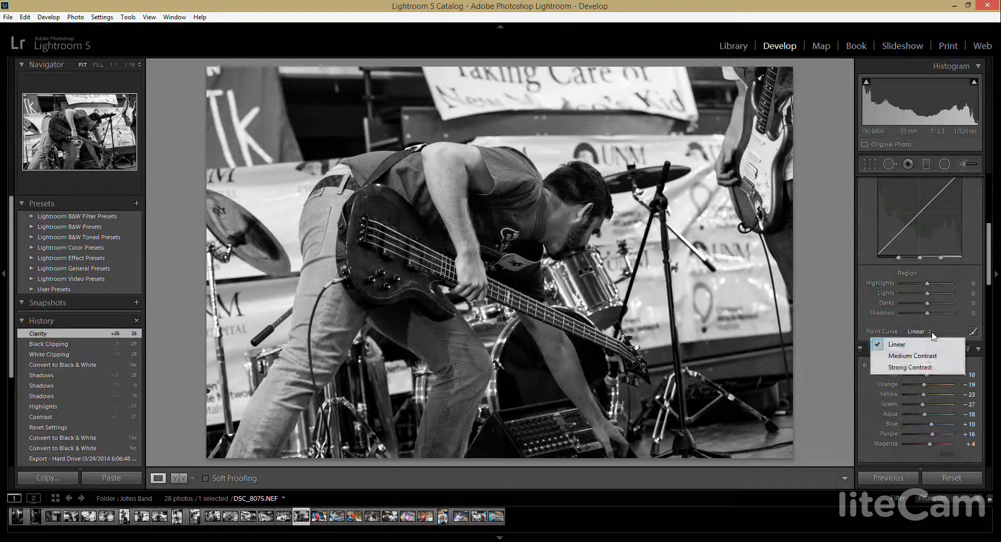
pyautogui.click(923, 356)
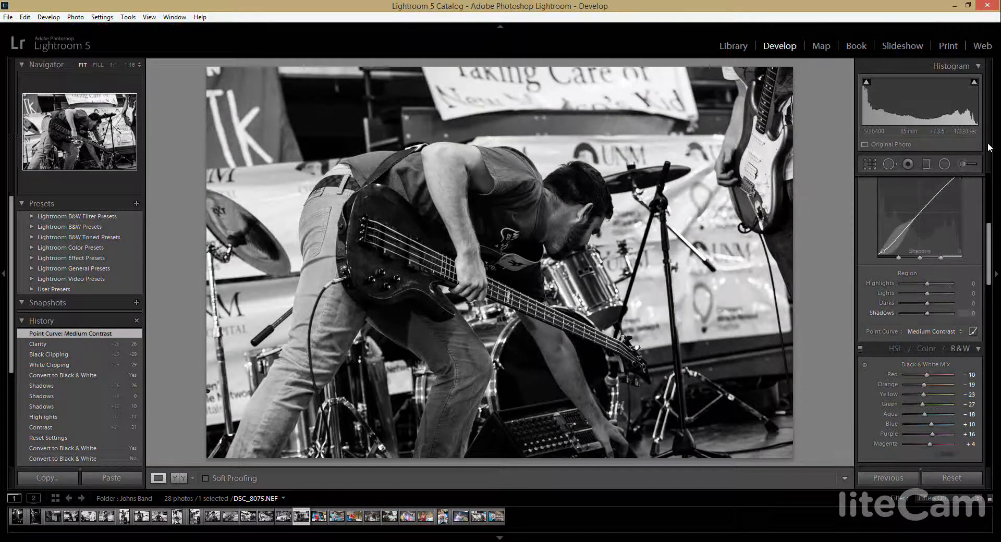
pyautogui.scroll(-10, 907, 306)
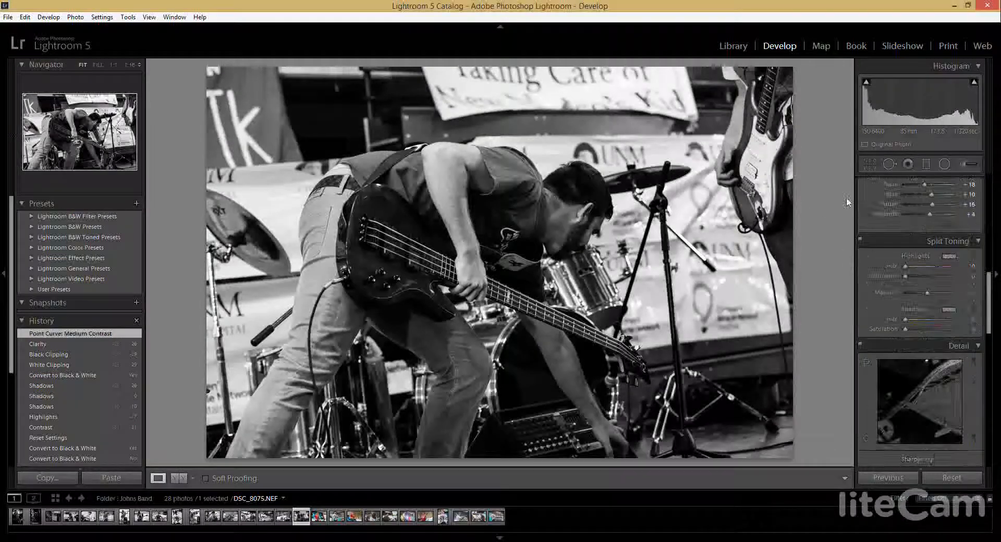
pyautogui.scroll(-8, 919, 255)
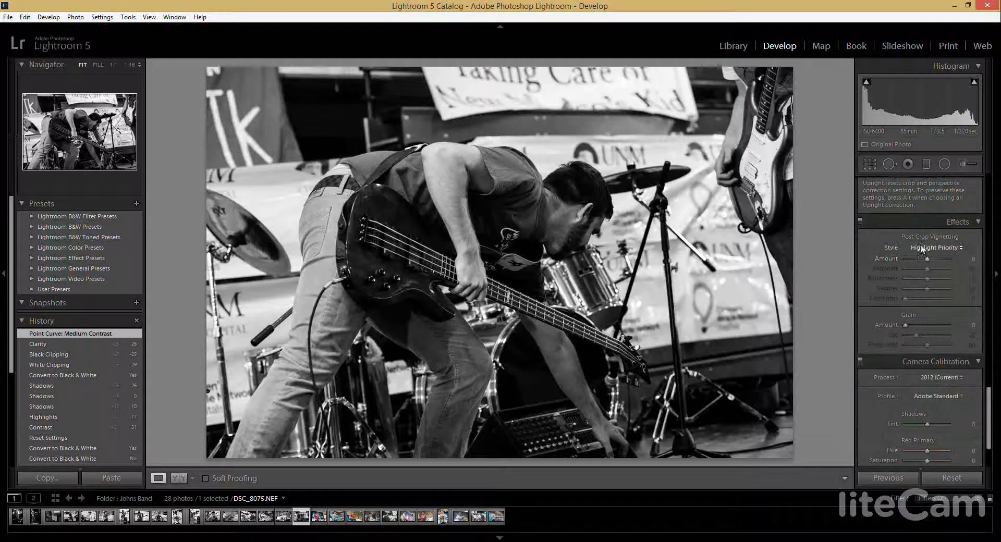
pyautogui.moveTo(927, 255); pyautogui.dragTo(922, 264)
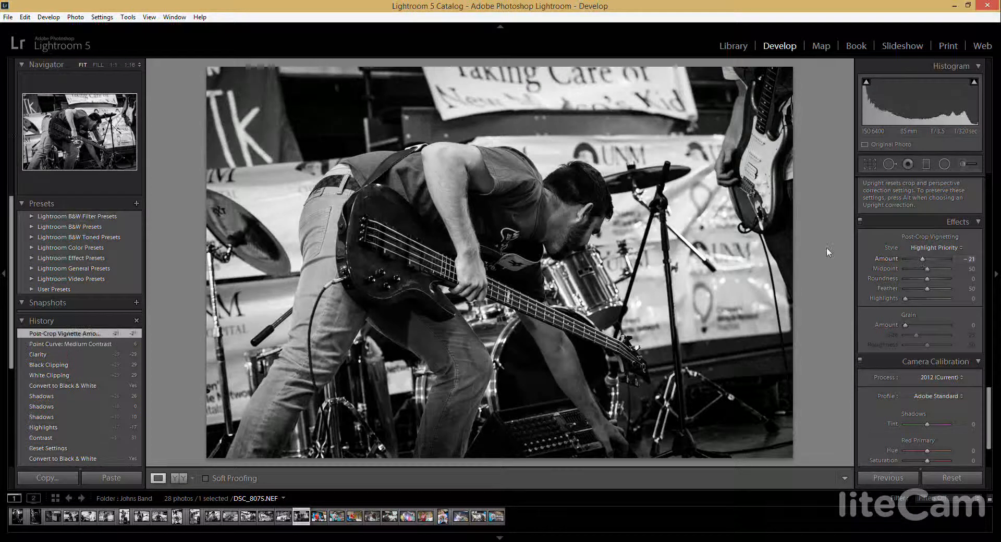
pyautogui.scroll(-3, 863, 248)
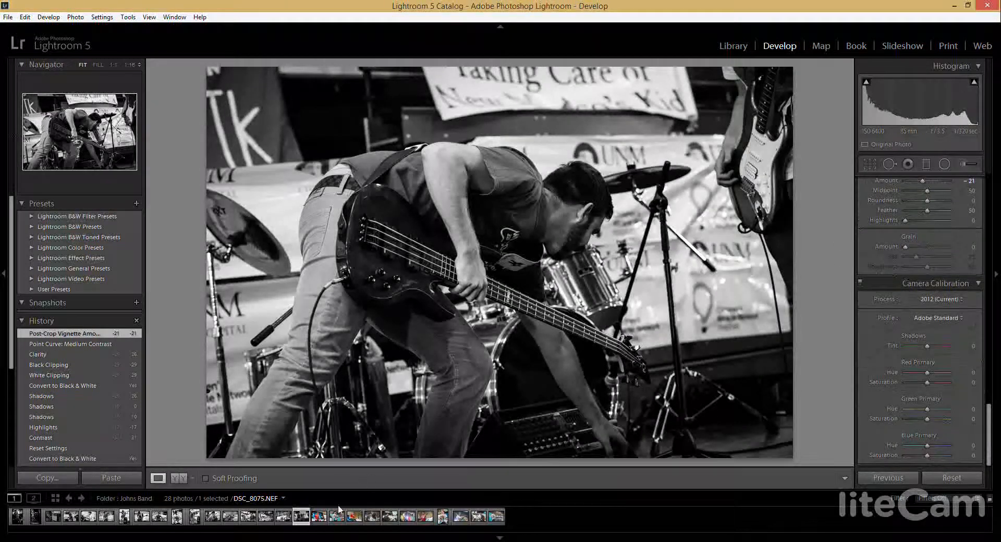
# Convert the next photo, the bassist before the banner, to black and white with Contrast +33, Highlights −10, Shadows +17, Whites +14, Blacks −21, Clarity +12
pyautogui.click(320, 516)
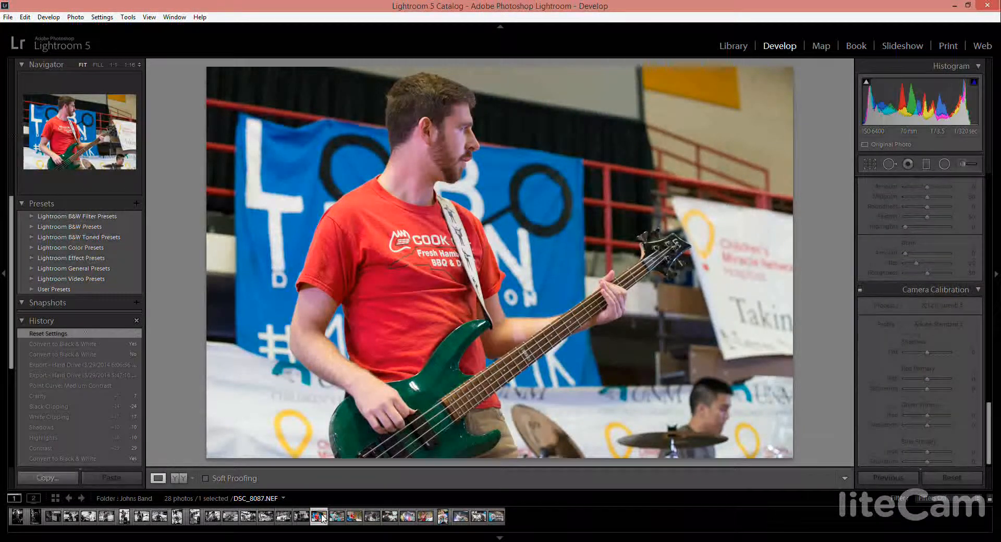
pyautogui.scroll(5, 944, 202)
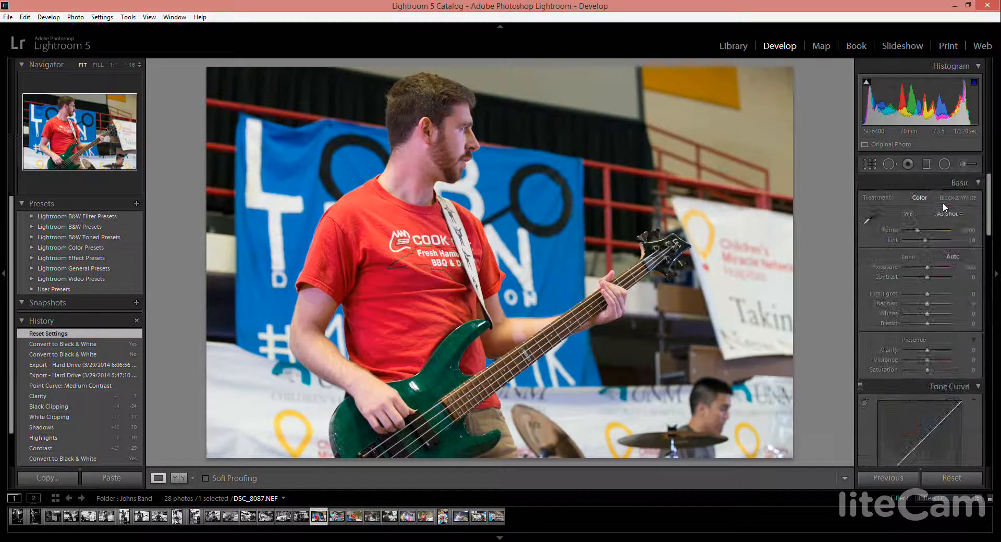
pyautogui.click(955, 198)
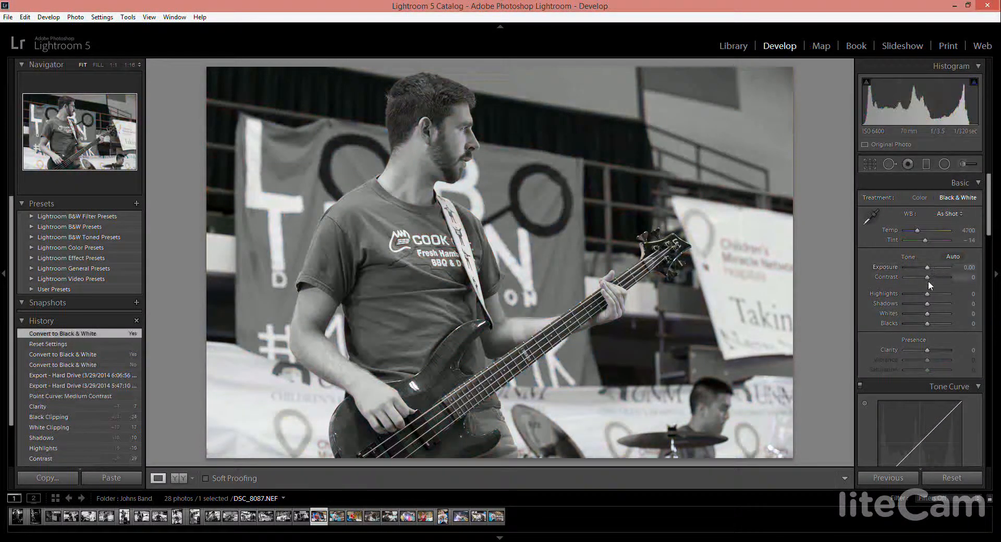
pyautogui.moveTo(927, 277); pyautogui.dragTo(934, 277)
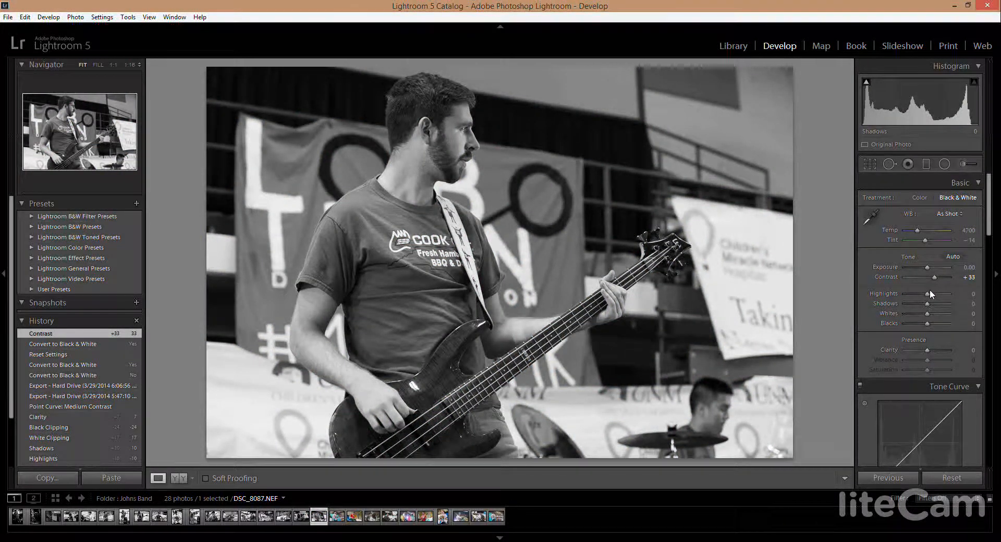
pyautogui.moveTo(929, 294); pyautogui.dragTo(930, 351)
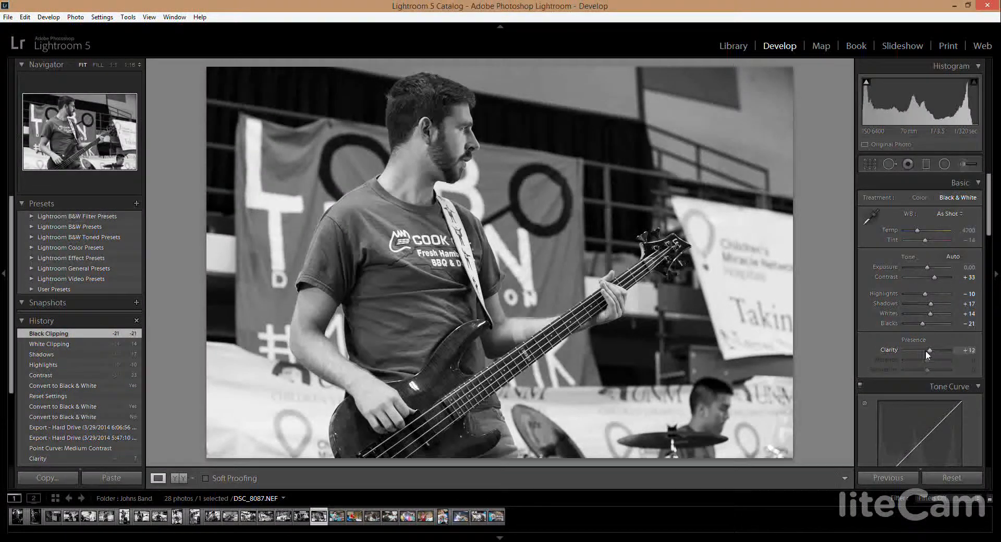
# Apply the Medium Contrast point curve and a darkening post-crop vignette to the photo of the bassist before the banner
pyautogui.scroll(-3, 939, 377)
pyautogui.scroll(-2, 939, 380)
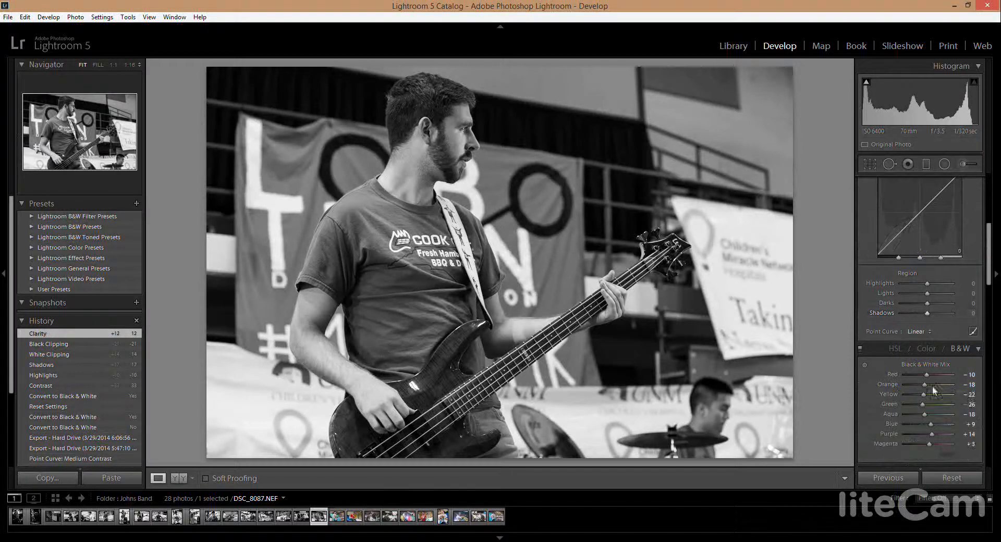
pyautogui.click(919, 332)
pyautogui.click(915, 356)
pyautogui.scroll(-5, 938, 305)
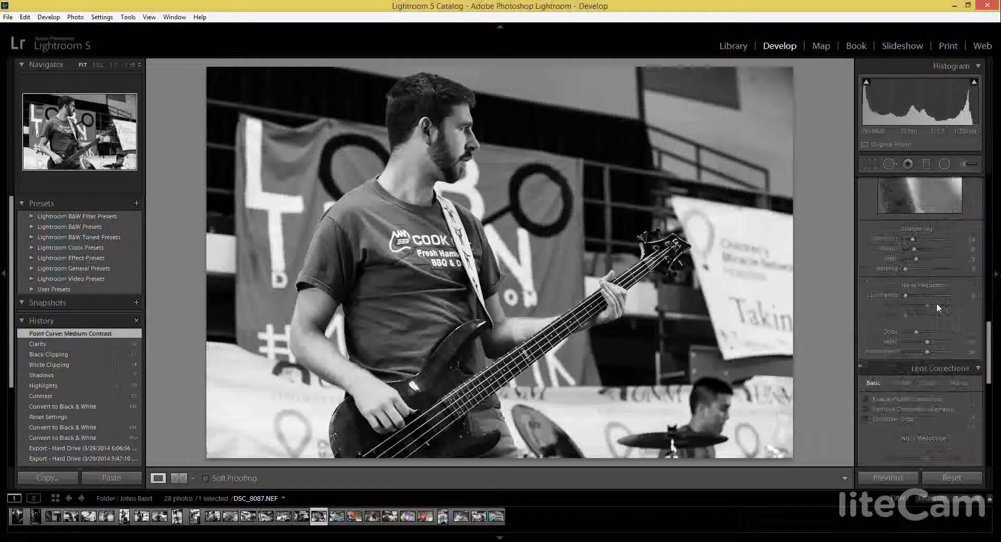
pyautogui.scroll(-5, 937, 302)
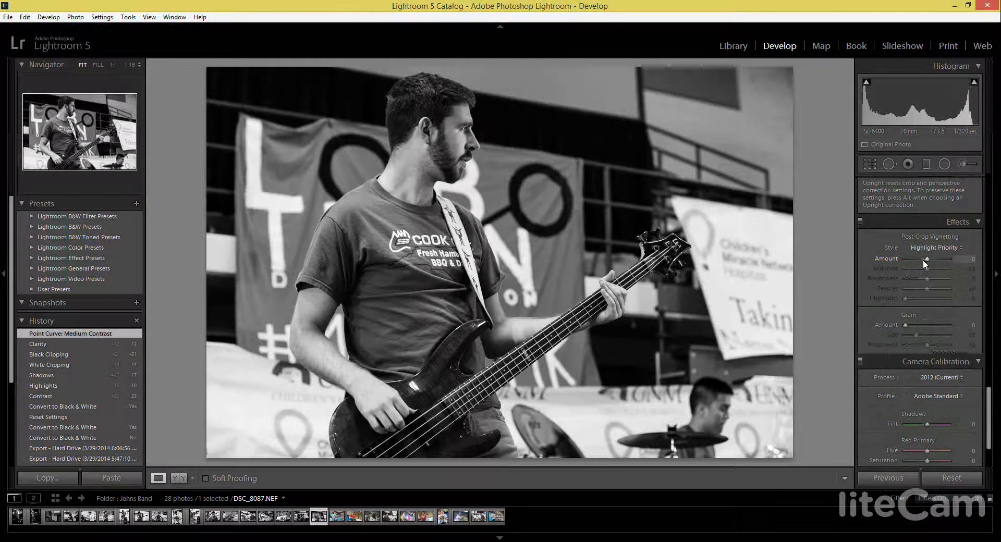
pyautogui.moveTo(923, 260); pyautogui.dragTo(922, 260)
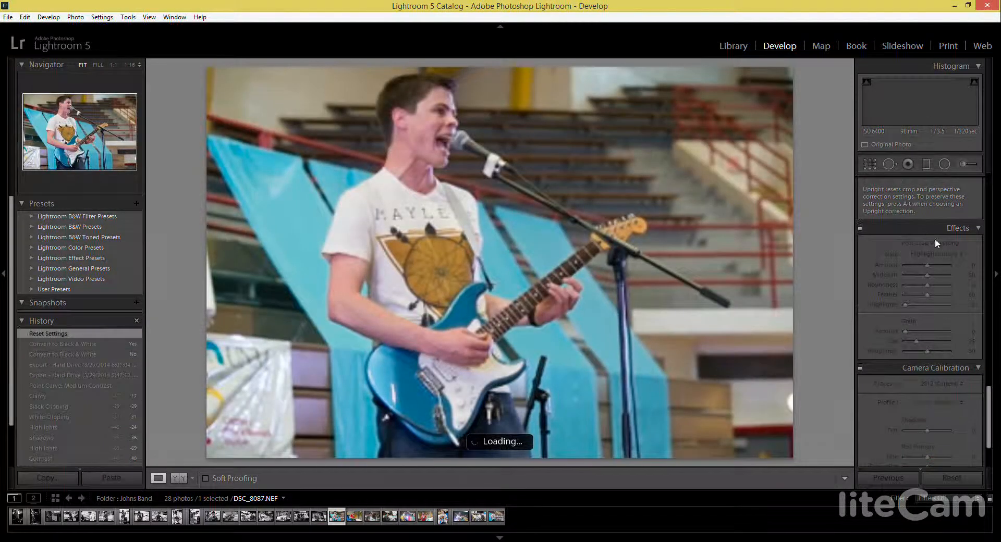
# Convert the photo of the singing guitarist to black and white with adjusted tones and added clarity, and apply the Medium Contrast point curve
pyautogui.scroll(6, 935, 239)
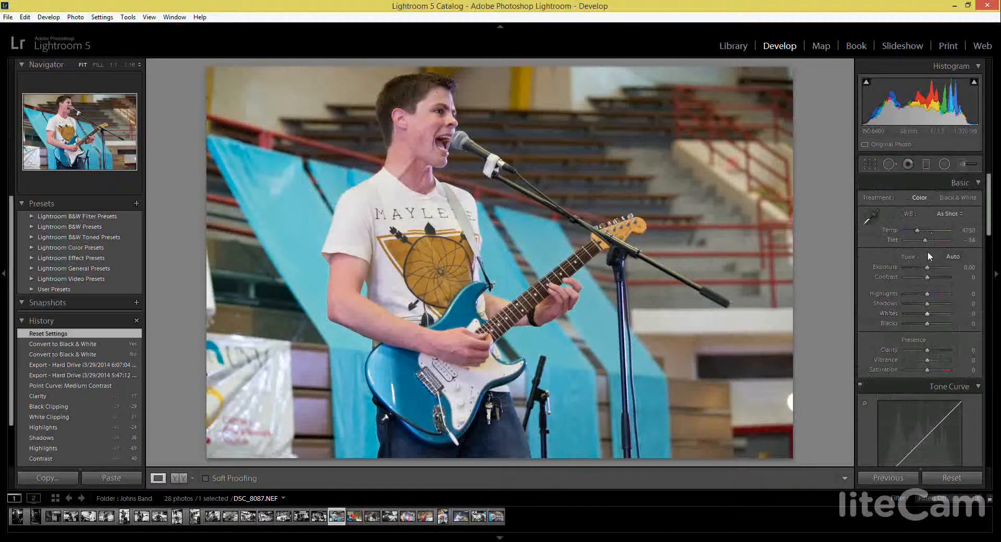
pyautogui.moveTo(929, 277); pyautogui.dragTo(931, 350)
pyautogui.click(947, 198)
pyautogui.scroll(-5, 924, 313)
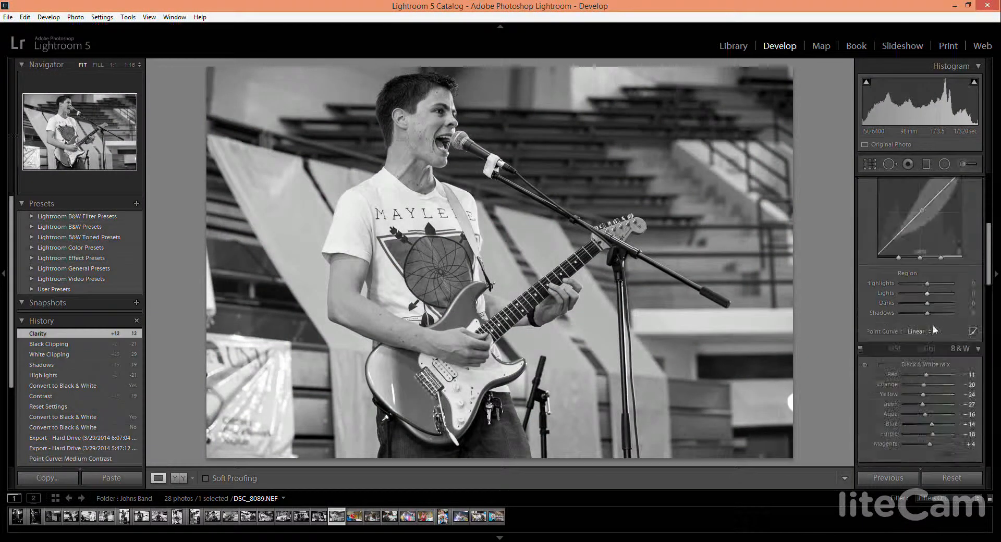
pyautogui.click(923, 334)
pyautogui.click(931, 352)
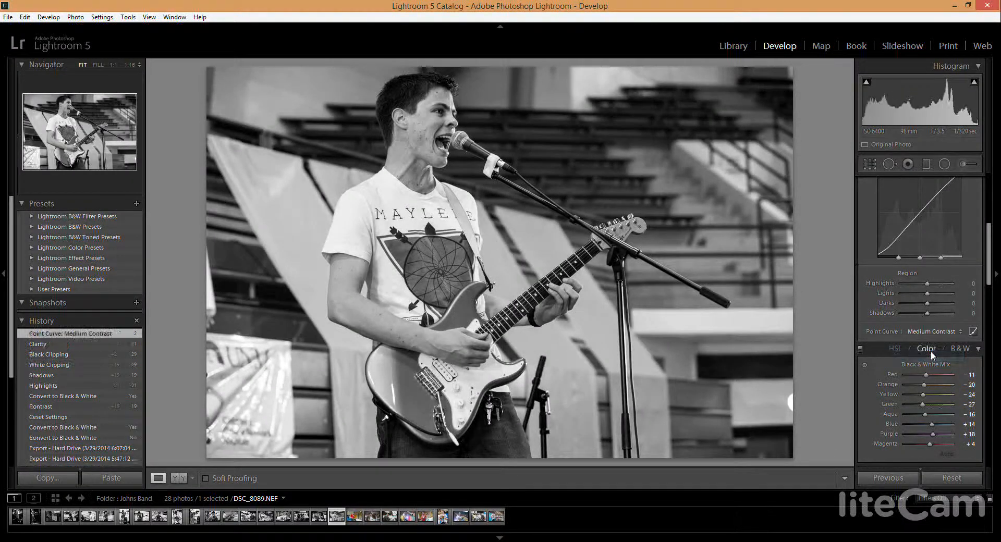
# Convert the next photo, the bassist looking down, to black and white with Contrast +50, Highlights −24, Shadows +19, Whites +19, Blacks −24, Clarity +10
pyautogui.press('Right')
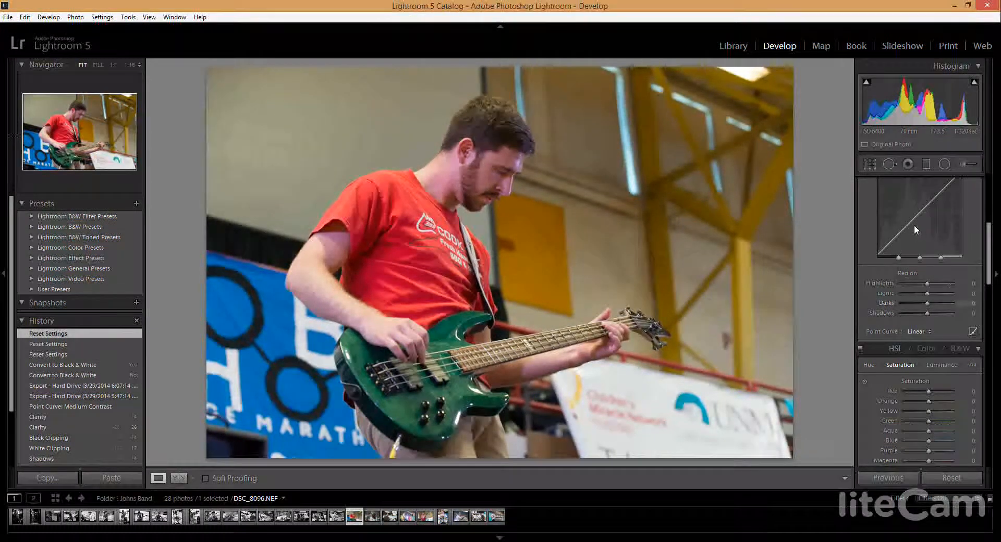
pyautogui.scroll(4, 913, 214)
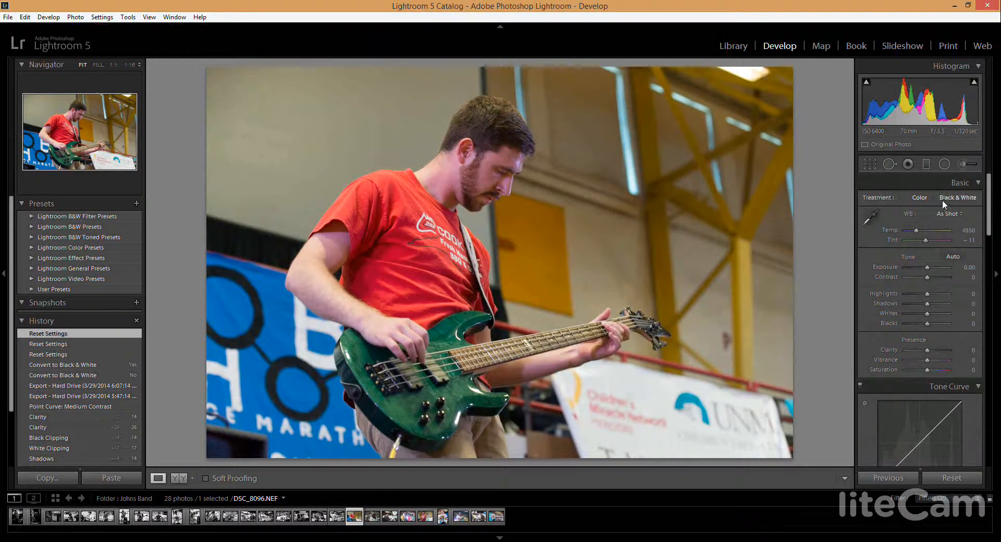
pyautogui.click(944, 199)
pyautogui.moveTo(928, 277); pyautogui.dragTo(930, 352)
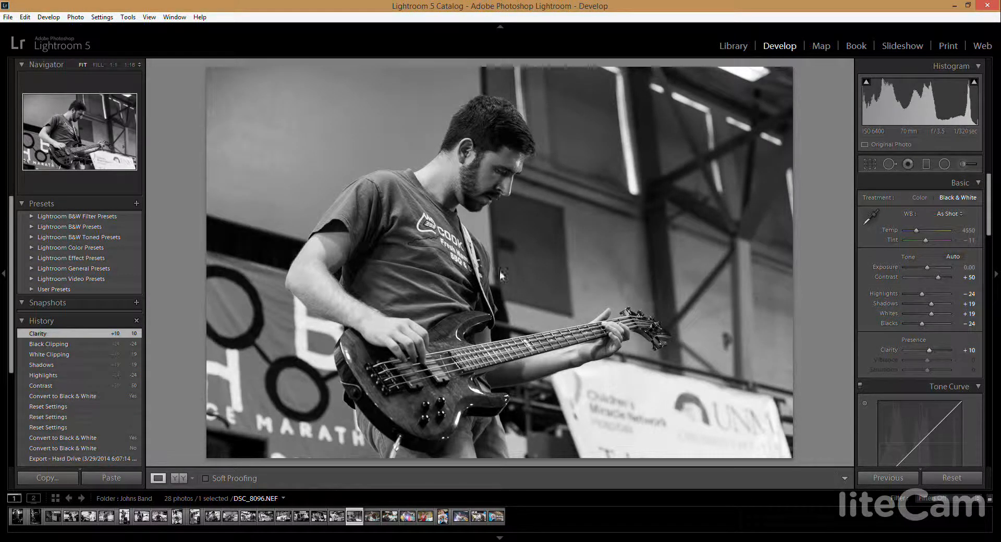
# Convert the next photo, the drummer in profile, to black and white with Contrast +45, Highlights −21, Shadows +10, Whites +21, Blacks −19, Clarity +19
pyautogui.click(371, 517)
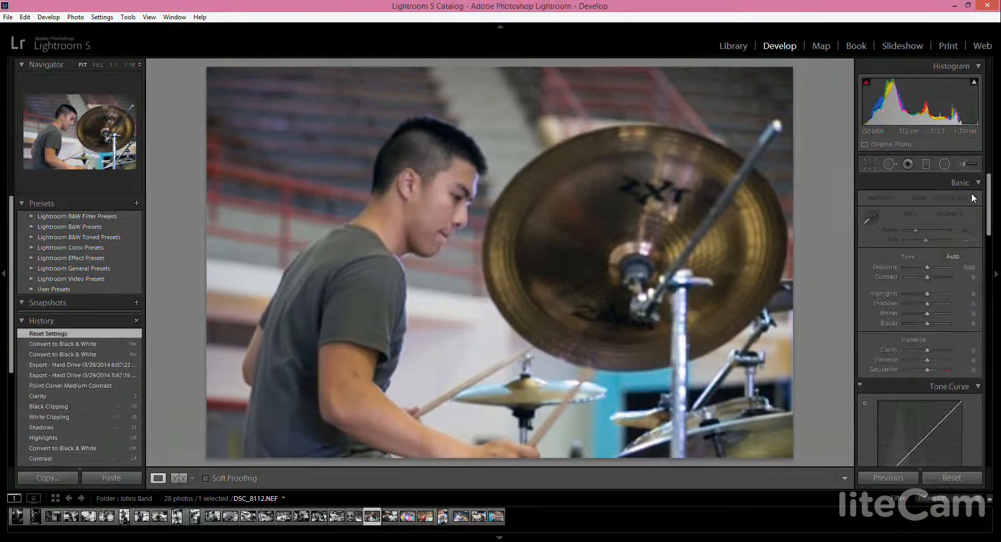
pyautogui.click(950, 204)
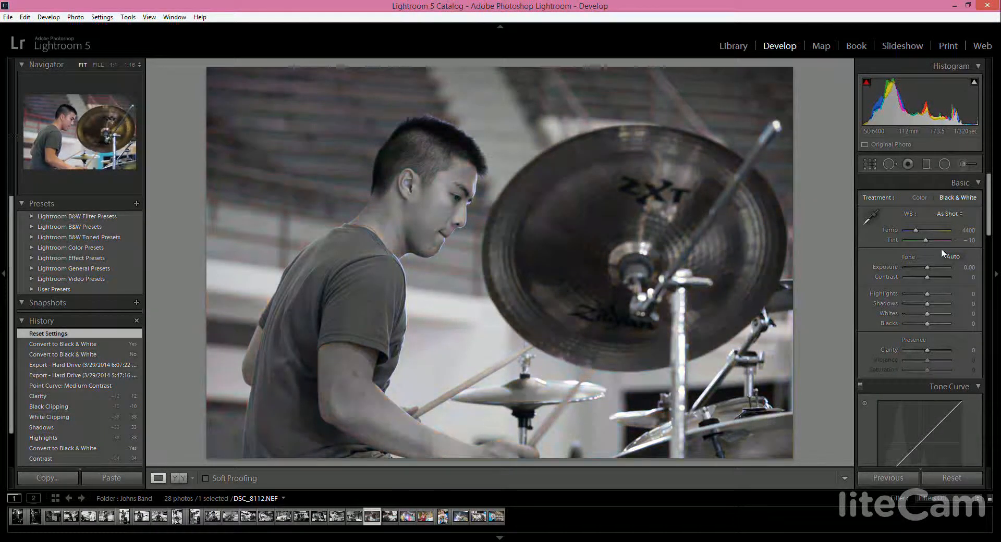
pyautogui.moveTo(927, 277); pyautogui.dragTo(932, 351)
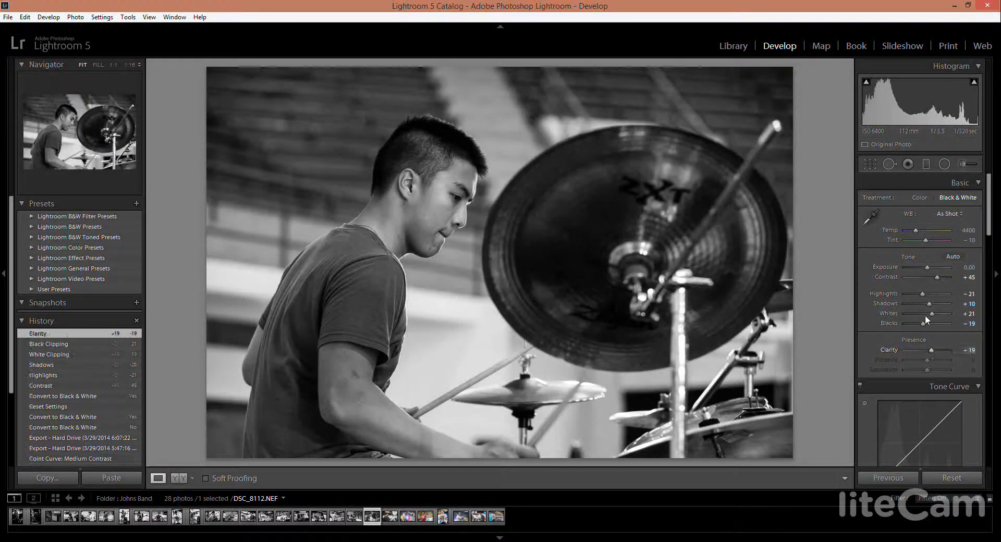
# Apply the Medium Contrast point curve to the photo of the drummer in profile beside the large cymbal
pyautogui.scroll(-3, 923, 324)
pyautogui.scroll(-2, 922, 344)
pyautogui.click(919, 409)
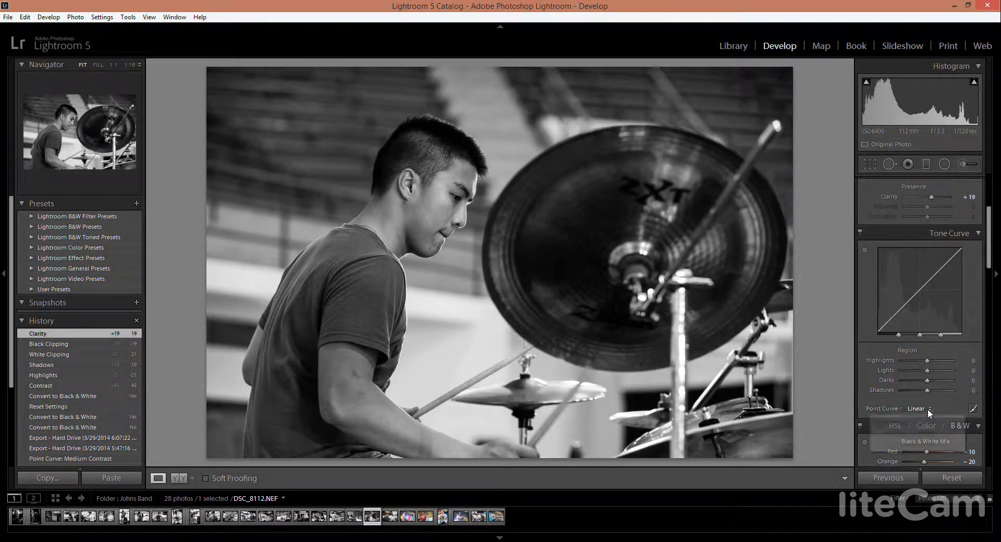
pyautogui.click(931, 432)
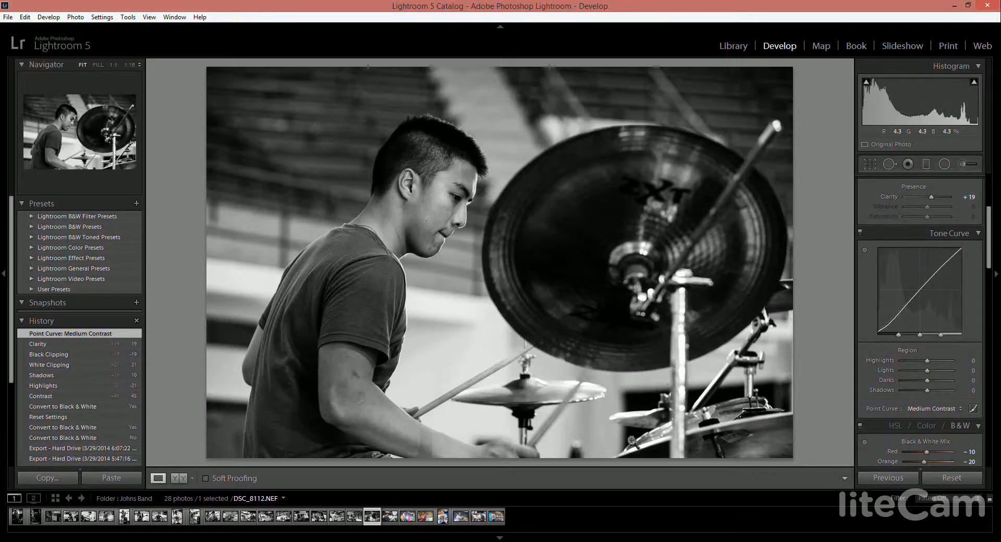
# Convert the next photo, the drummer before the banners, to black and white with raised Contrast, Highlights −19, Blacks −26 and Clarity +12
pyautogui.click(389, 517)
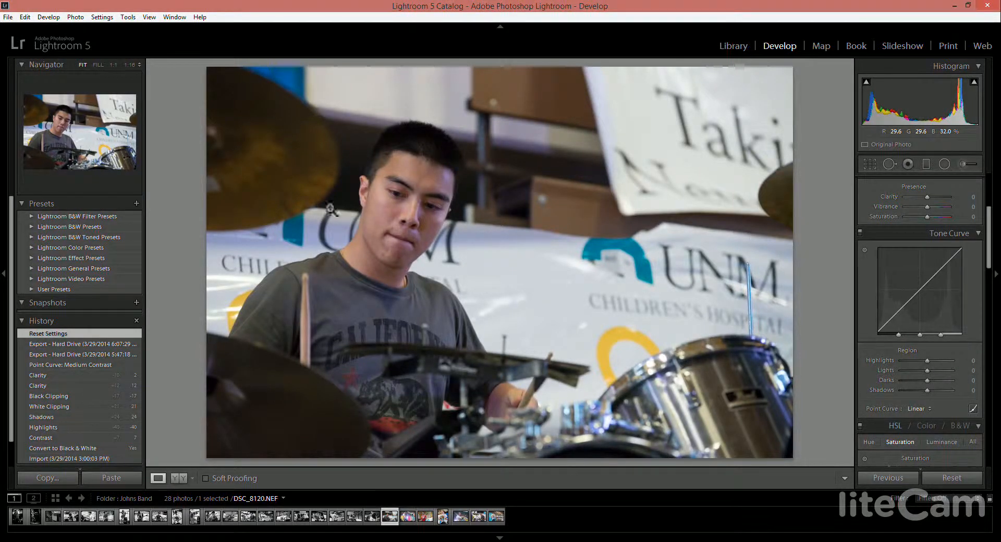
pyautogui.scroll(3, 948, 230)
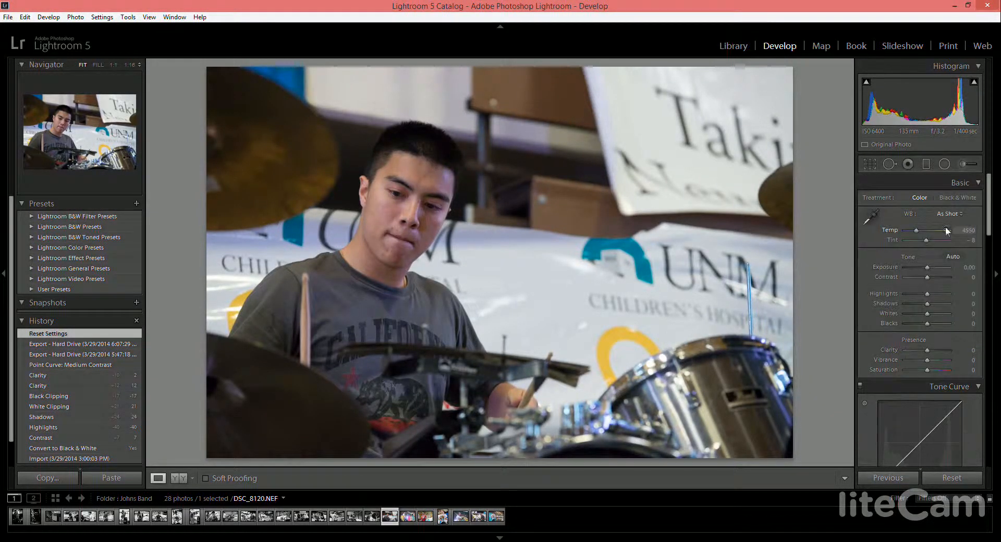
pyautogui.click(959, 197)
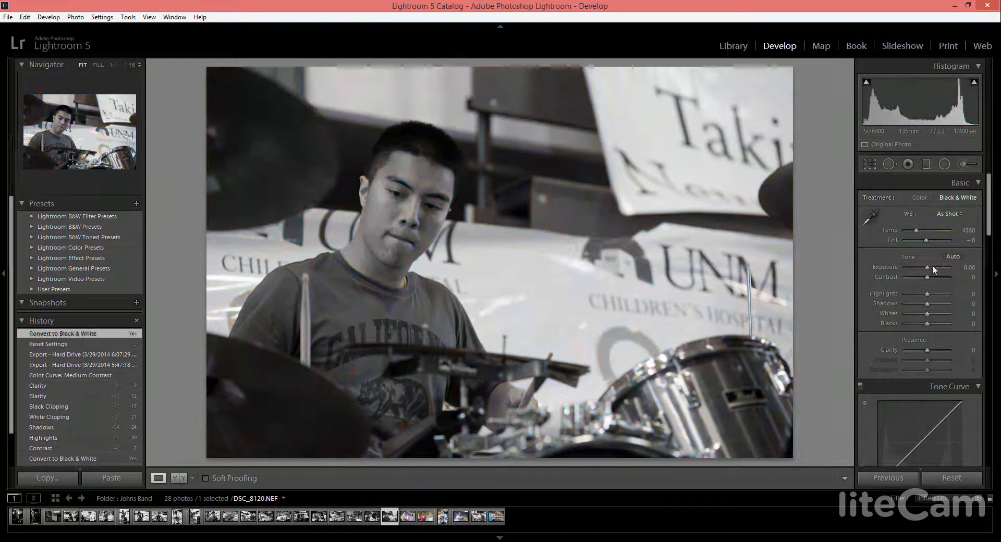
pyautogui.moveTo(927, 277); pyautogui.dragTo(930, 349)
# Apply the Medium Contrast point curve to the photo of the drummer before the banners
pyautogui.scroll(-5, 930, 350)
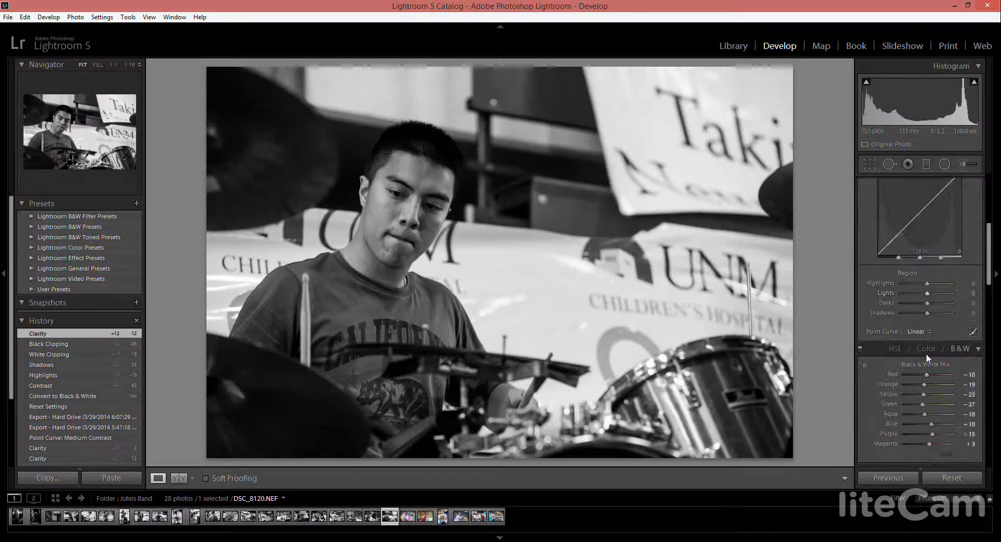
pyautogui.click(919, 333)
pyautogui.click(944, 344)
pyautogui.click(928, 332)
pyautogui.click(913, 353)
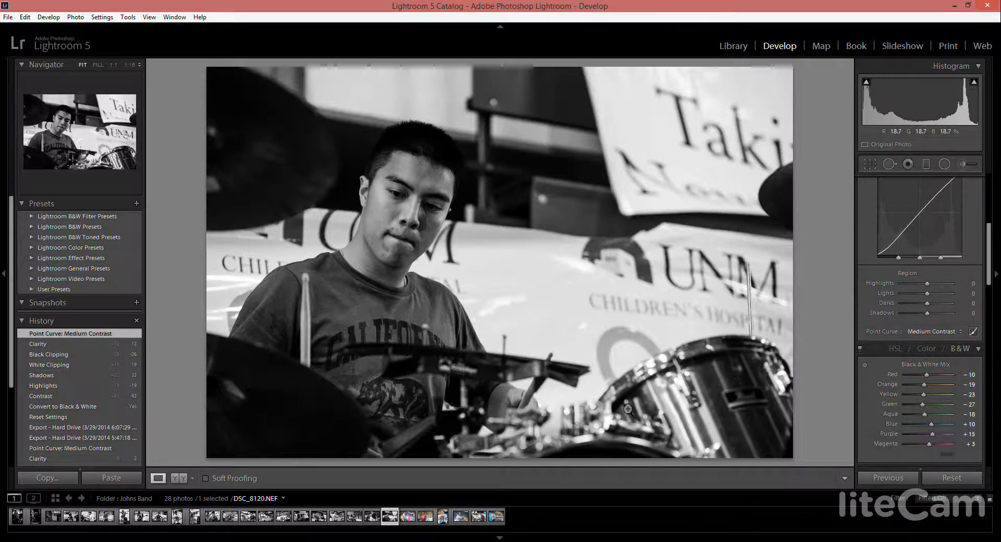
# Convert the guitarist photo with the light flare to black and white with Contrast +52, Highlights −29, Shadows −62, Whites +24, Blacks −24, Clarity +19
pyautogui.click(408, 517)
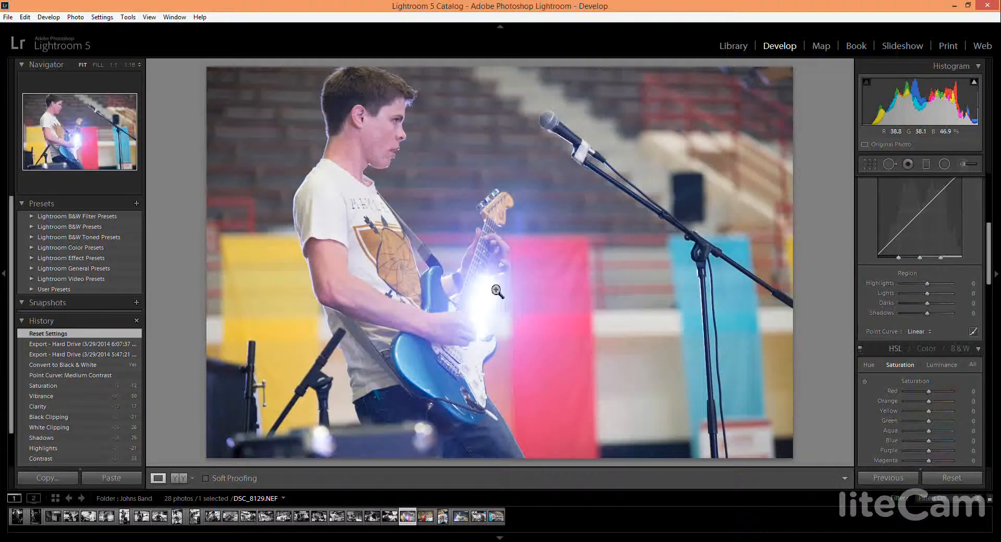
pyautogui.scroll(5, 941, 208)
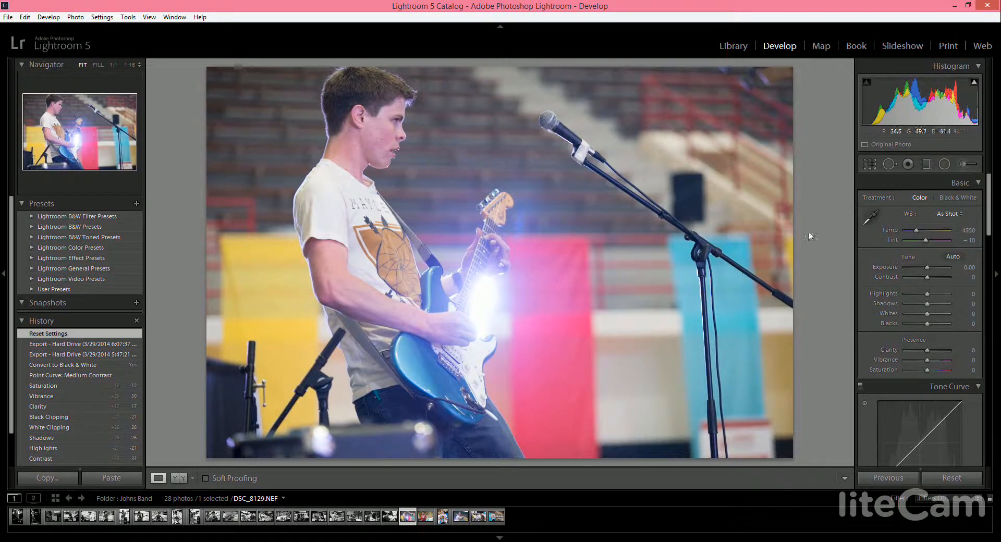
pyautogui.click(949, 198)
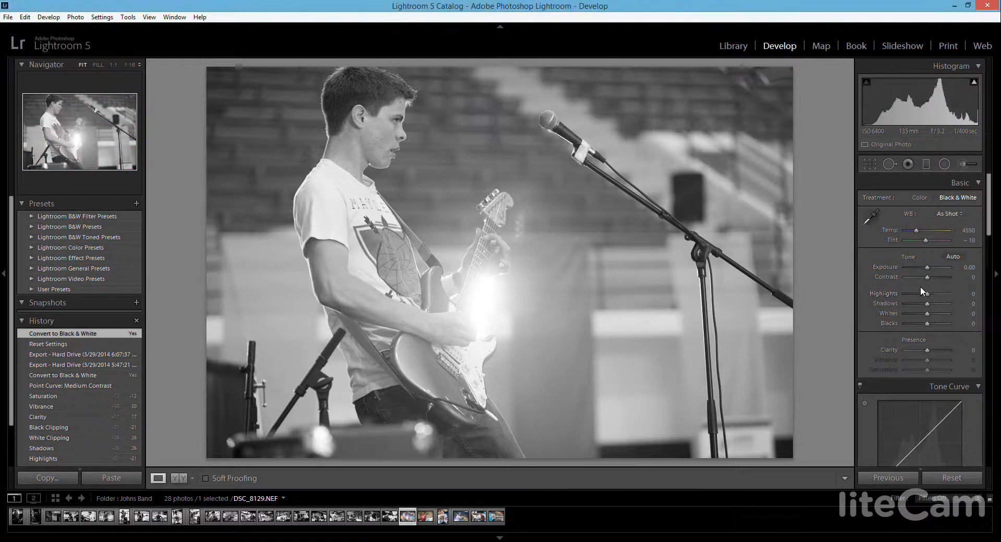
pyautogui.moveTo(932, 279); pyautogui.dragTo(914, 305)
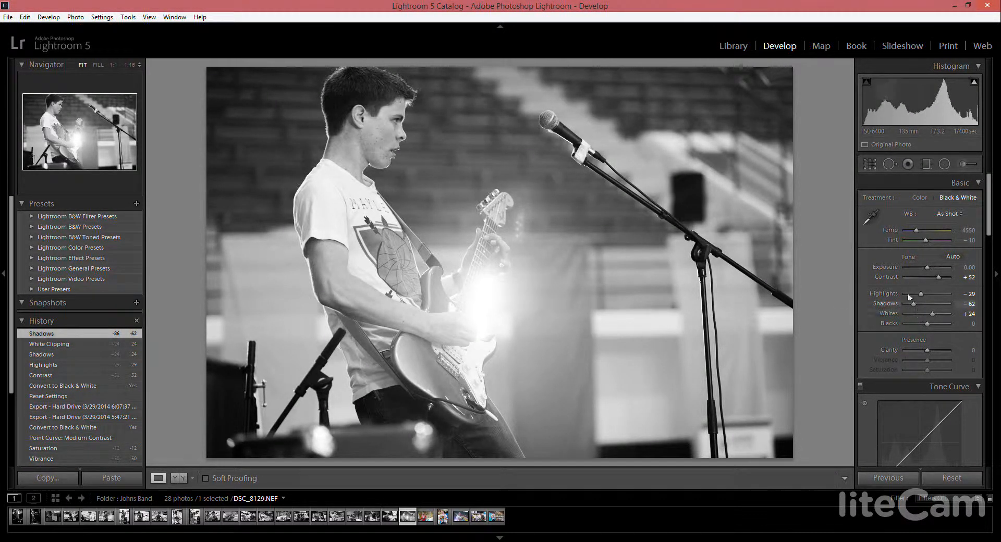
pyautogui.moveTo(927, 324); pyautogui.dragTo(922, 324)
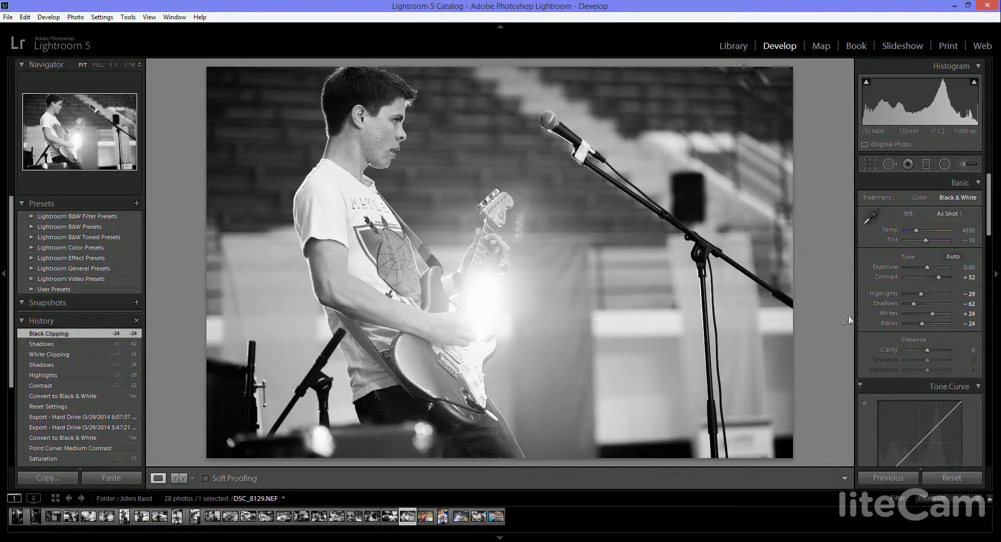
pyautogui.moveTo(929, 351); pyautogui.dragTo(928, 351)
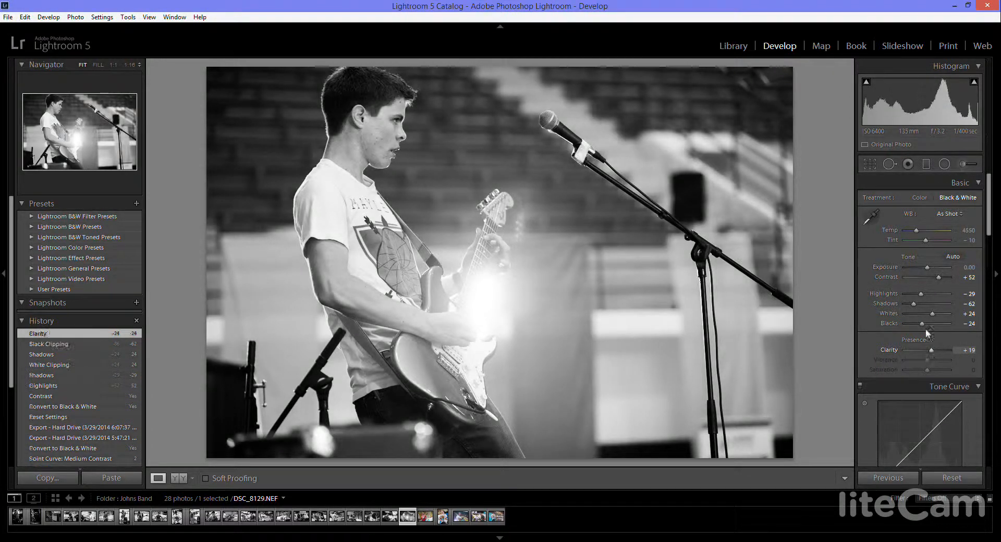
# Apply the Medium Contrast point curve to the photo of the guitarist with the light flare
pyautogui.scroll(-10, 925, 328)
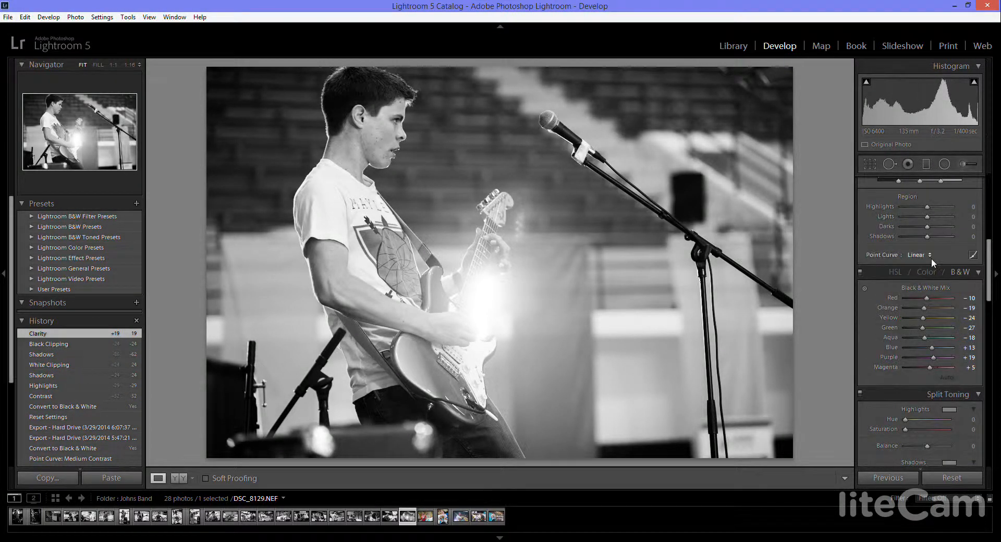
pyautogui.click(932, 259)
pyautogui.click(921, 275)
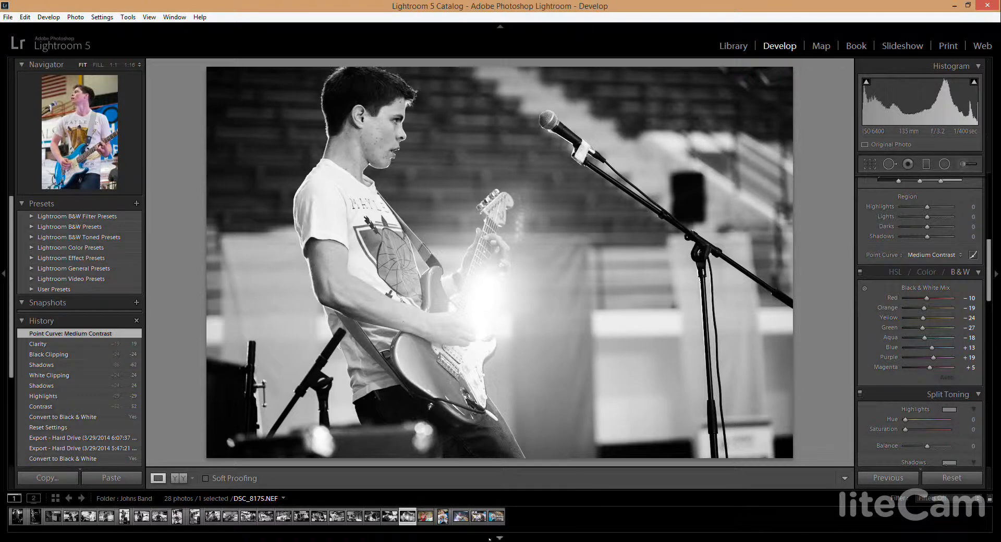
# Convert the next photo, the bassist looking up, to black and white with Shadows +26, Whites +29, Blacks −19 and Clarity +17
pyautogui.click(426, 518)
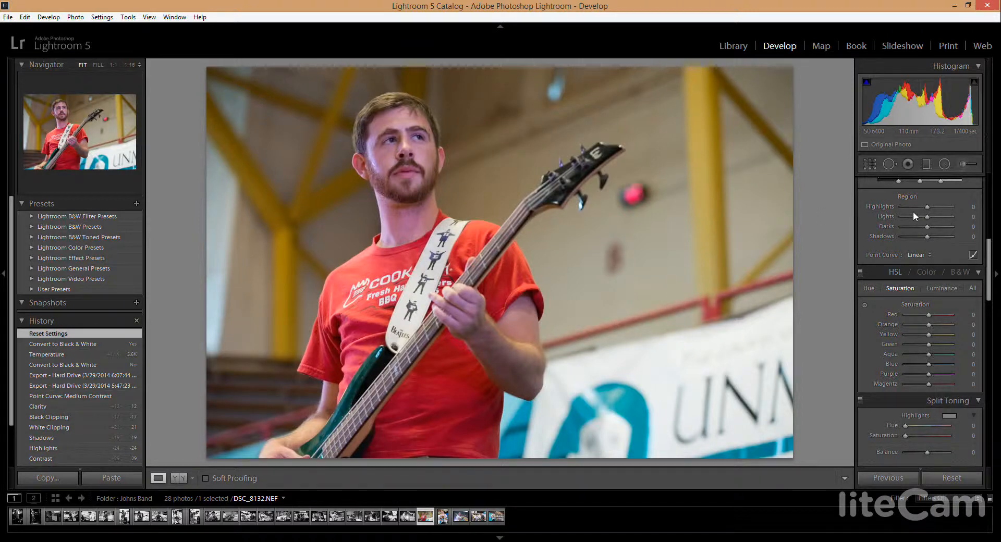
pyautogui.scroll(5, 934, 211)
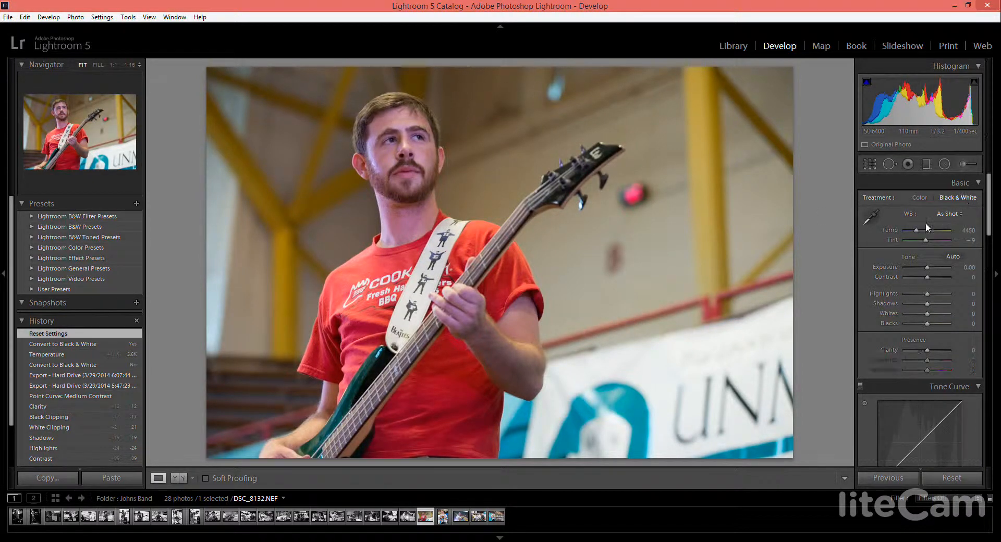
pyautogui.moveTo(927, 279); pyautogui.dragTo(930, 352)
# Apply the Medium Contrast point curve and a darkening post-crop vignette to the photo of the bassist looking up
pyautogui.scroll(-3, 928, 264)
pyautogui.scroll(-6, 928, 265)
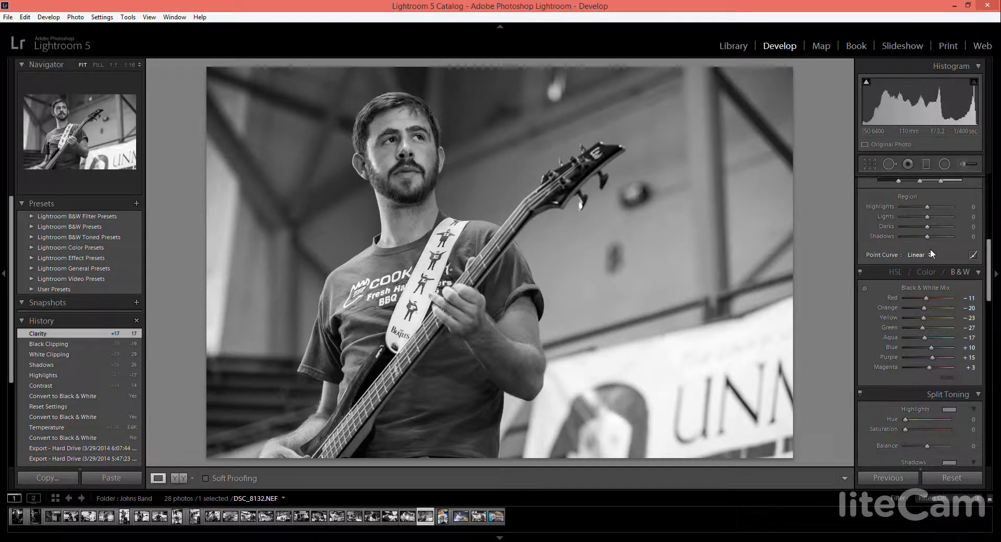
pyautogui.click(931, 252)
pyautogui.click(926, 278)
pyautogui.scroll(-3, 926, 282)
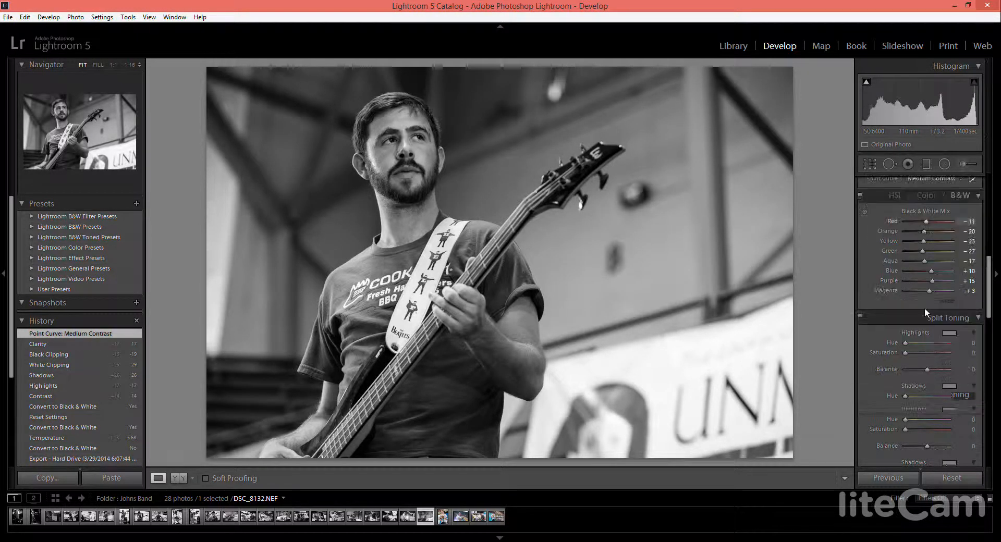
pyautogui.scroll(-8, 922, 305)
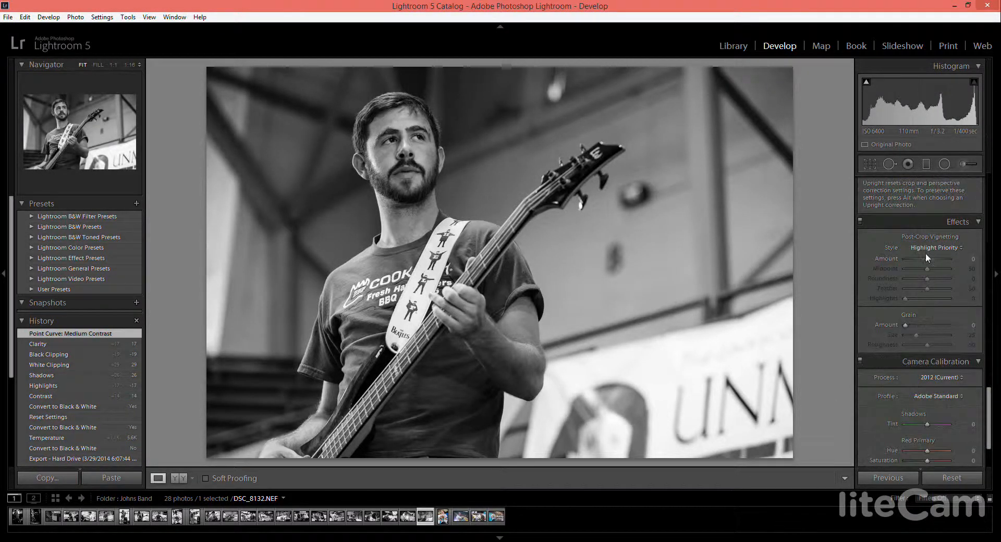
pyautogui.moveTo(927, 257); pyautogui.dragTo(925, 262)
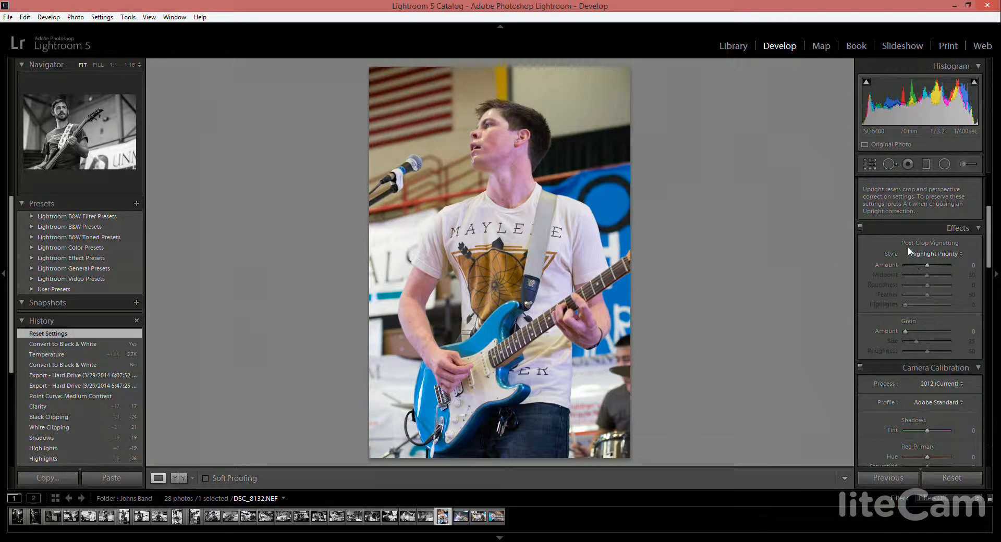
# Convert the portrait-format guitarist photo to black and white with Contrast +26, Highlights −19, Shadows +14, Whites +21, Blacks −21 and Clarity +14
pyautogui.scroll(10, 908, 247)
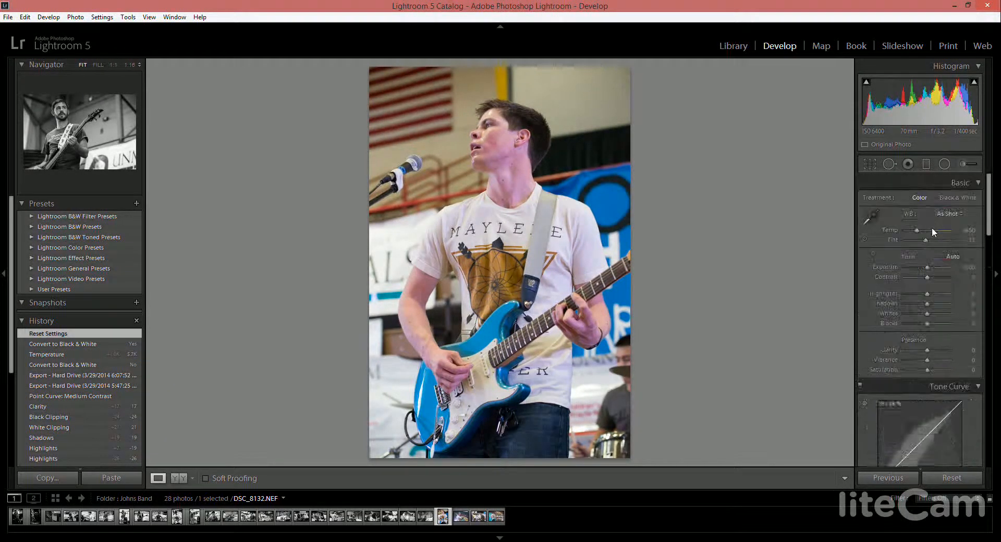
pyautogui.click(934, 277)
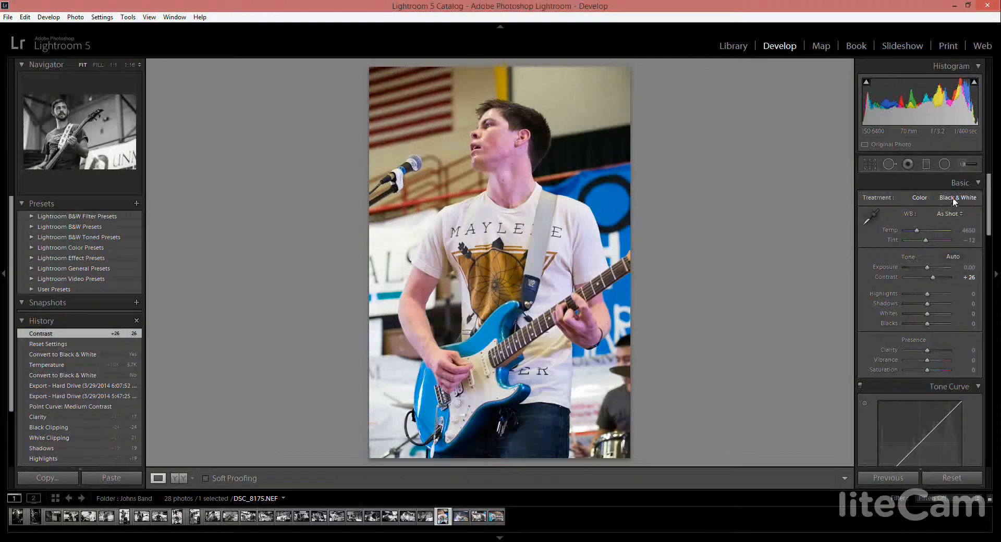
pyautogui.click(923, 293)
pyautogui.click(930, 303)
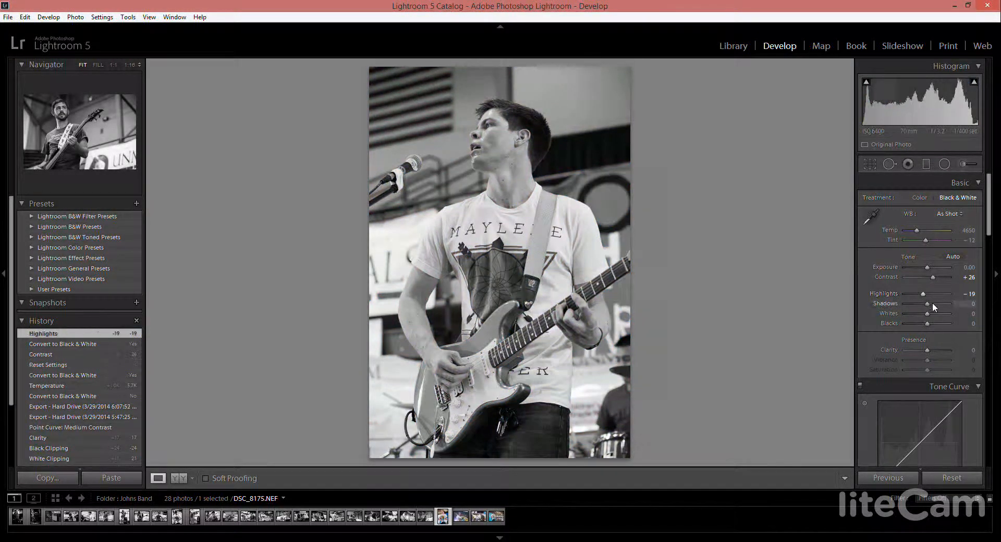
pyautogui.click(932, 313)
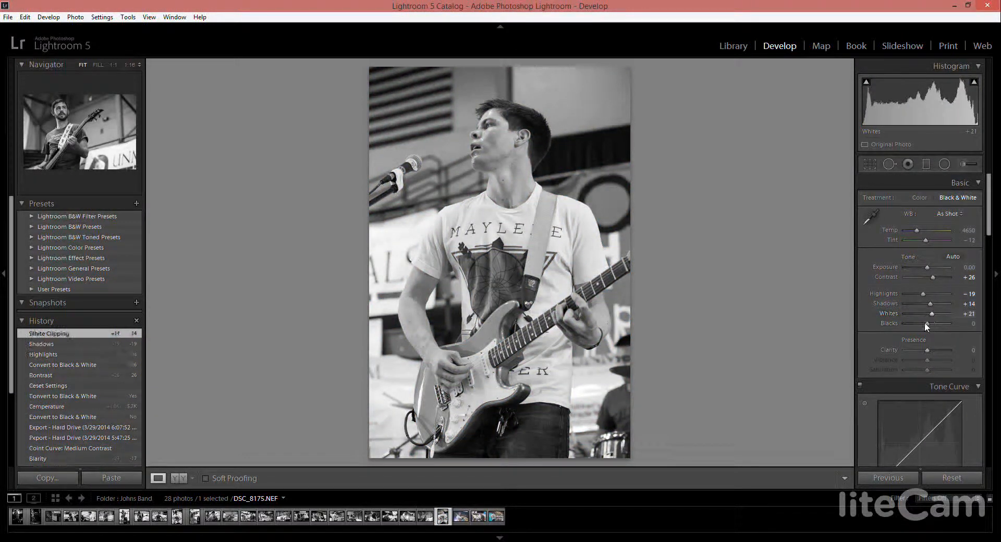
pyautogui.click(921, 323)
pyautogui.click(929, 350)
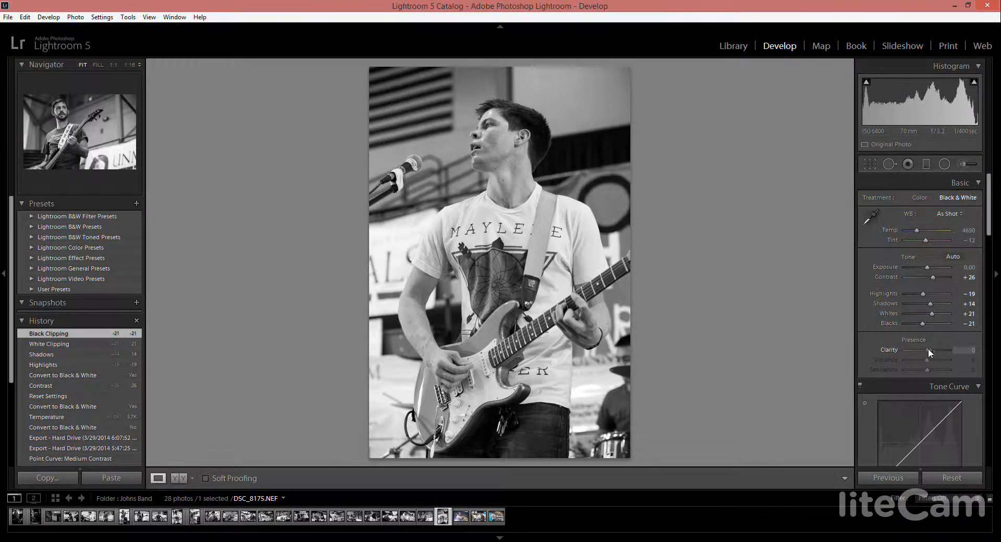
# Apply the Medium Contrast point curve to the portrait-format guitarist photo
pyautogui.scroll(-3, 922, 323)
pyautogui.click(919, 409)
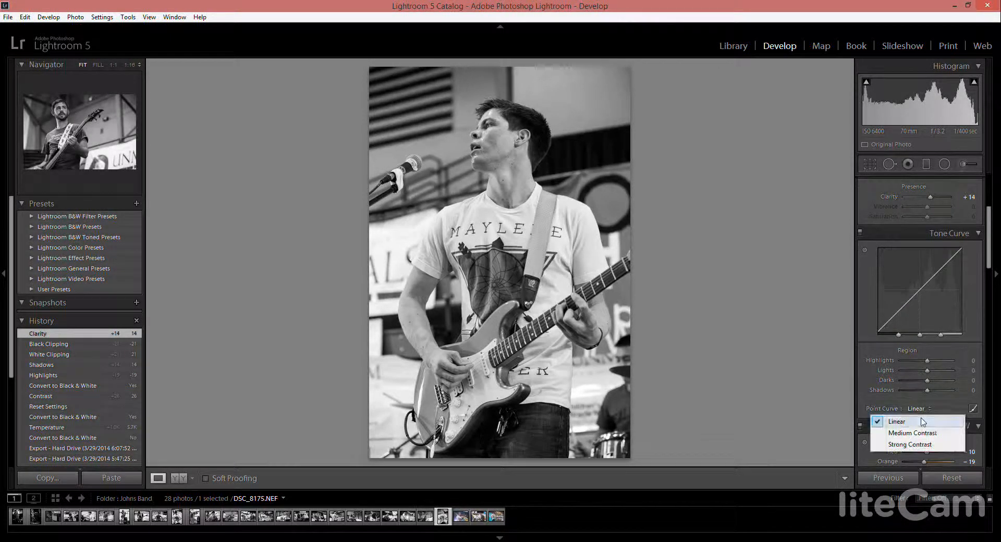
pyautogui.click(919, 436)
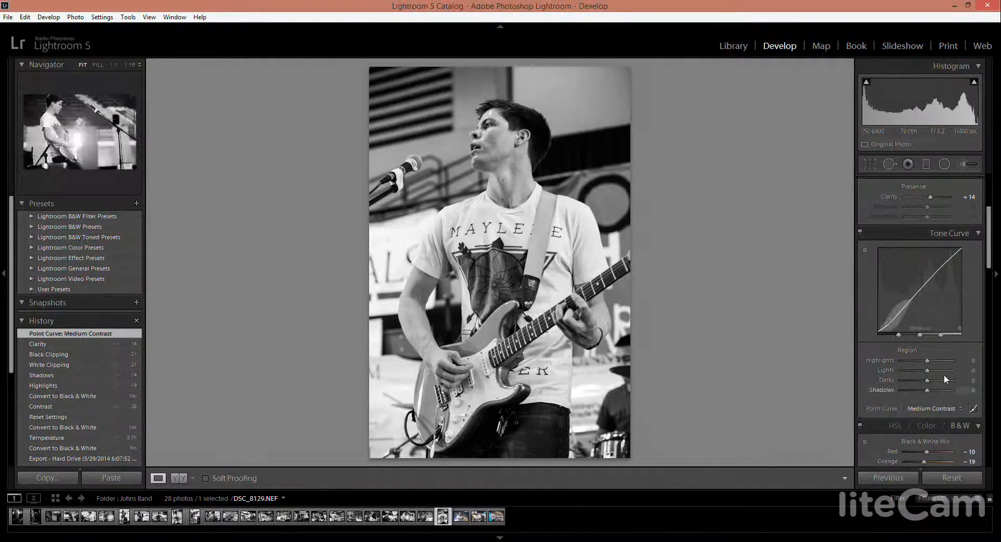
pyautogui.scroll(-2, 944, 374)
pyautogui.scroll(-5, 944, 375)
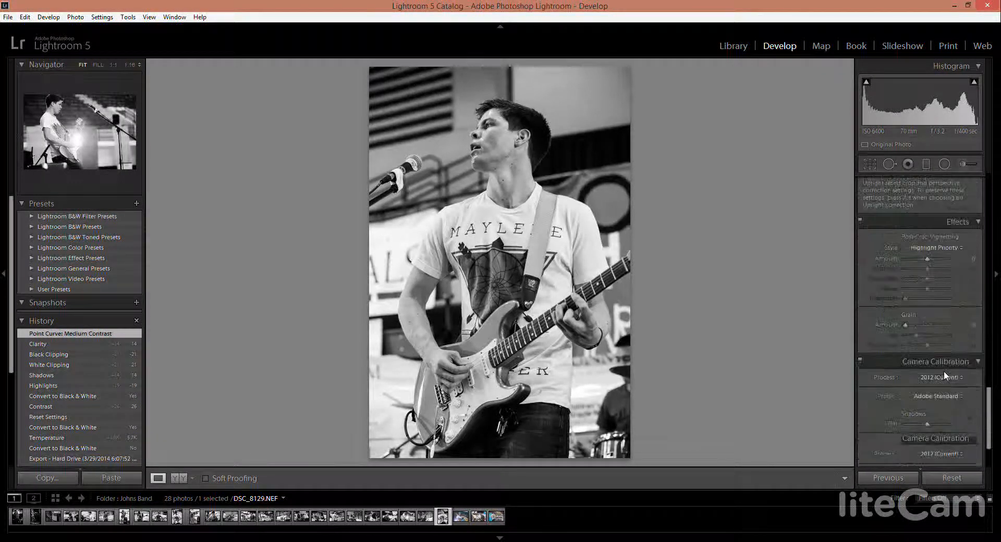
# Convert the next photo, the guitarist beside the microphone, to black and white with Contrast +40, Whites +29, Clarity +19 and lowered Highlights, Shadows and Blacks
pyautogui.click(460, 517)
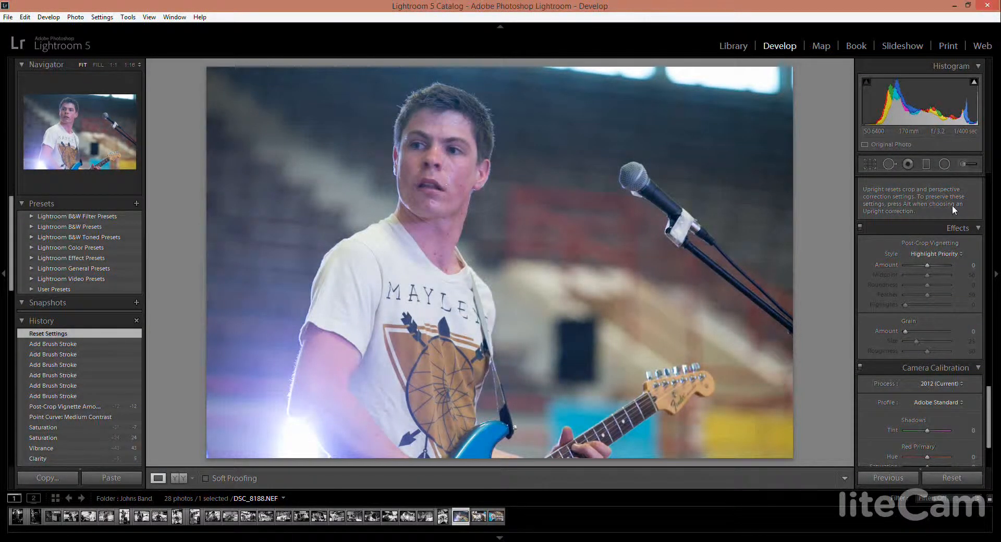
pyautogui.scroll(3, 952, 205)
pyautogui.scroll(5, 953, 205)
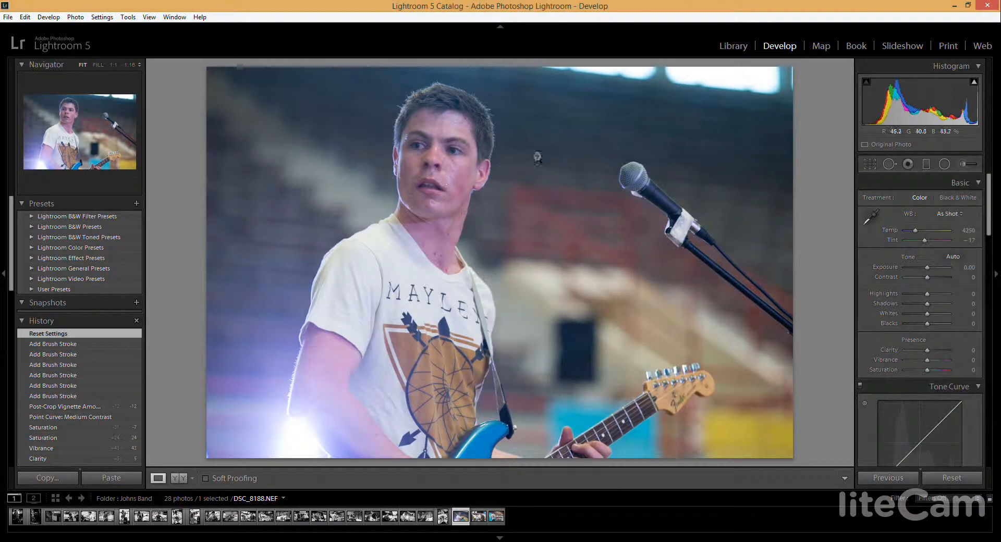
pyautogui.click(957, 198)
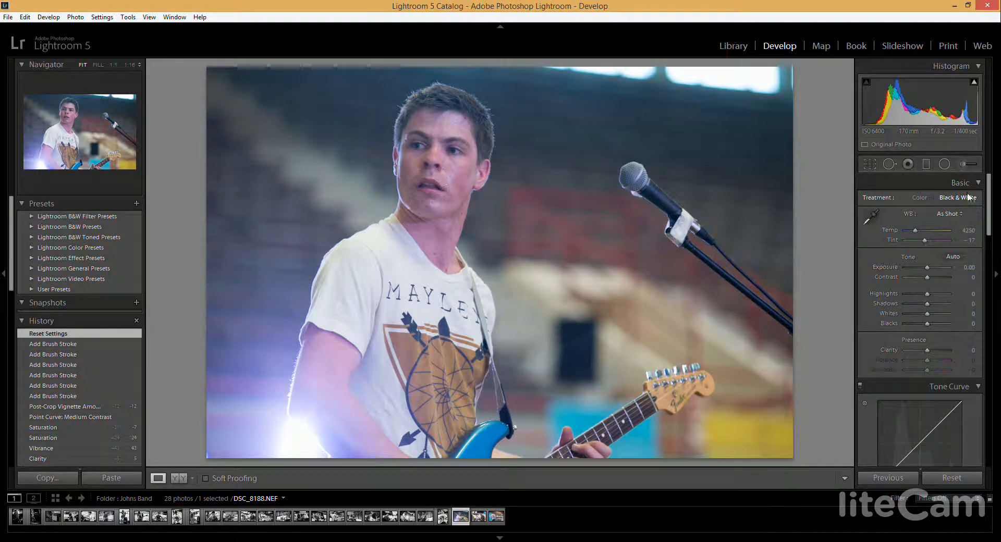
pyautogui.moveTo(928, 278); pyautogui.dragTo(931, 349)
# Apply the Medium Contrast point curve to the photo of the guitarist beside the microphone
pyautogui.scroll(-3, 930, 349)
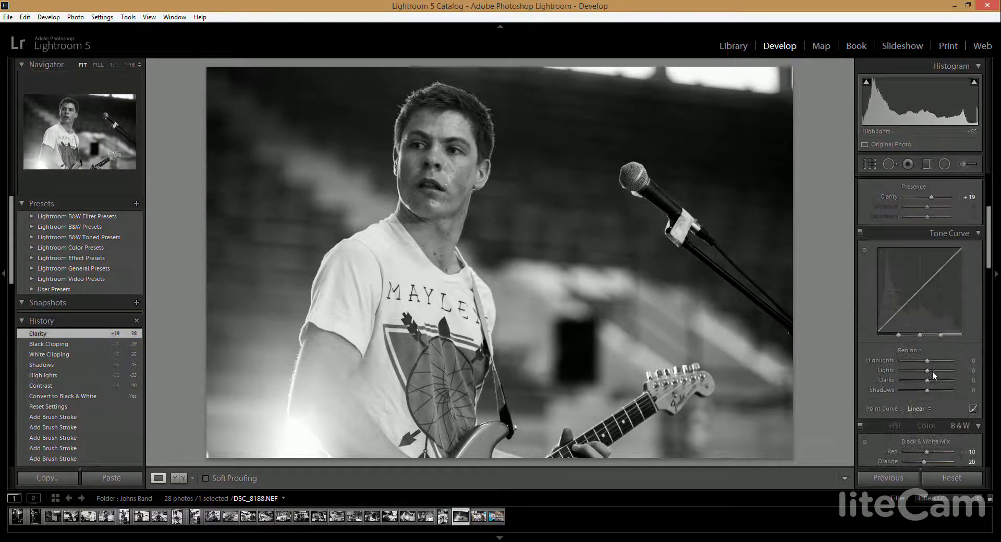
pyautogui.click(928, 410)
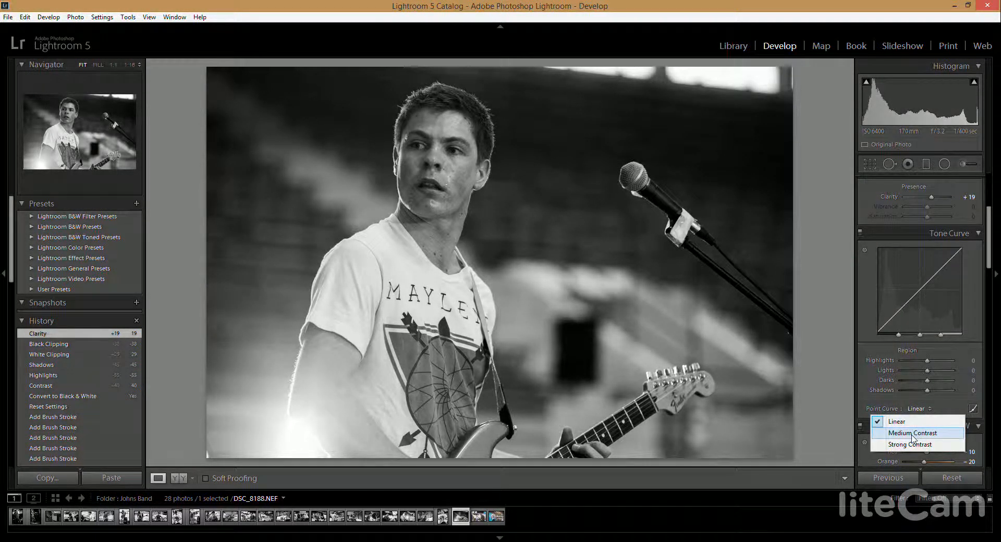
pyautogui.click(913, 434)
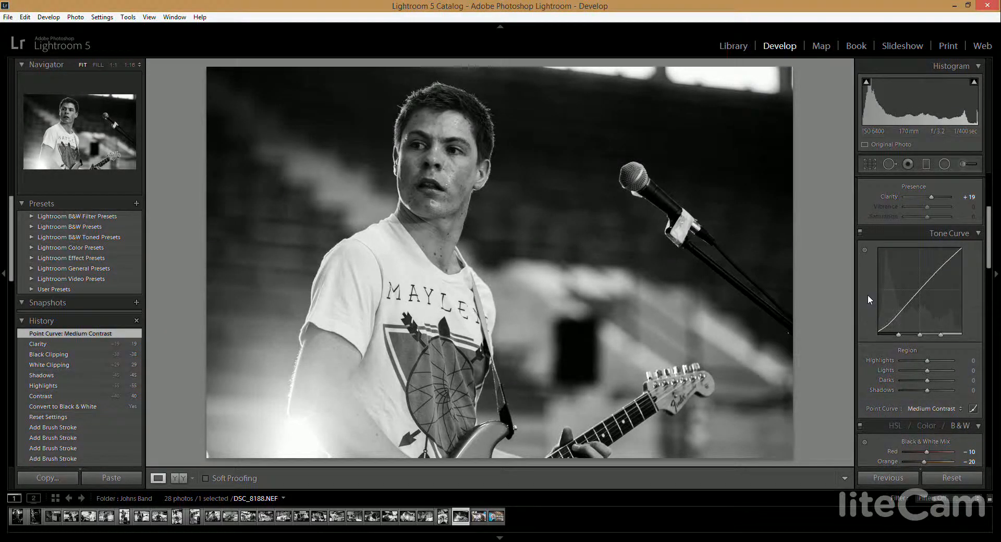
pyautogui.scroll(-5, 867, 295)
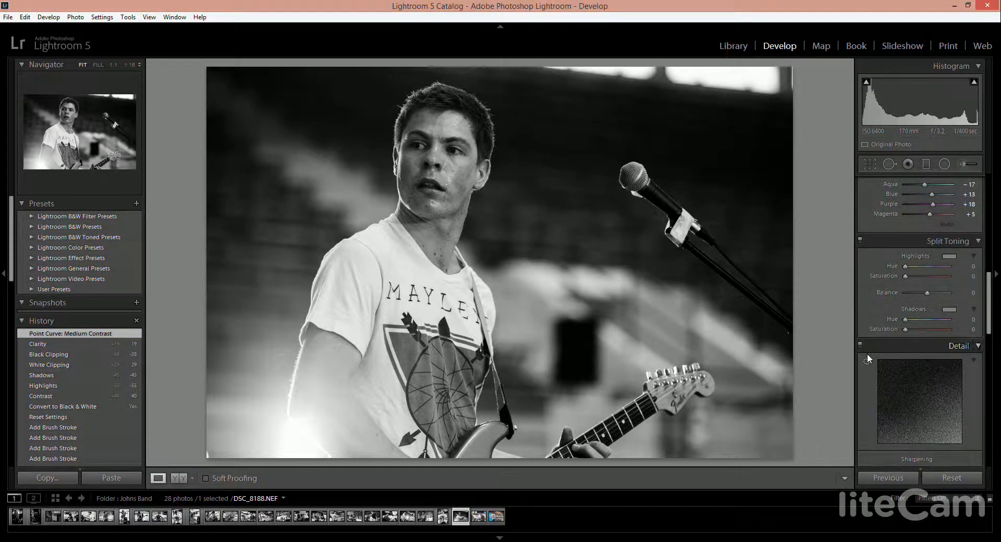
pyautogui.scroll(-2, 868, 360)
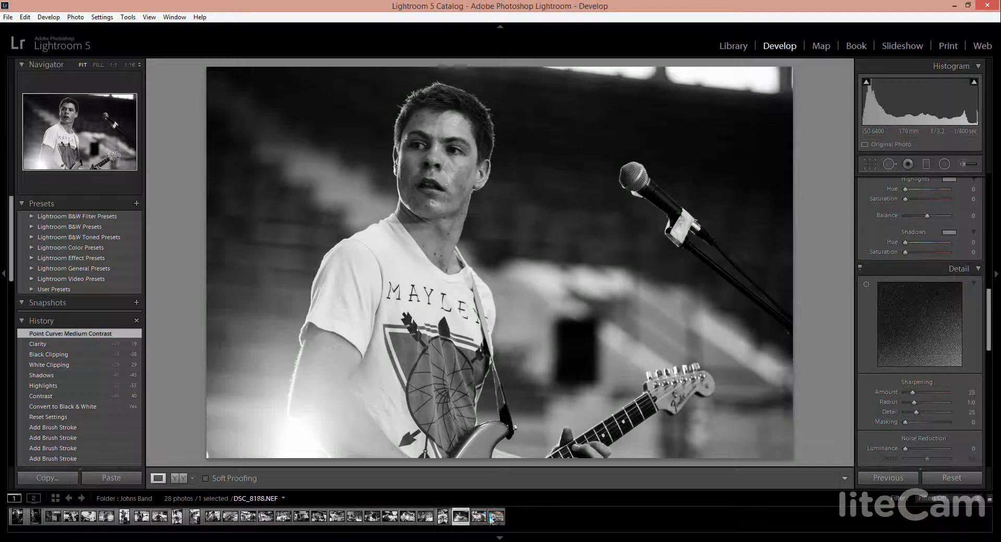
# Convert the drummer photo to black and white with Contrast +31, Highlights −36, Shadows +24, Whites +29, Blacks −21 and Clarity +14
pyautogui.click(478, 516)
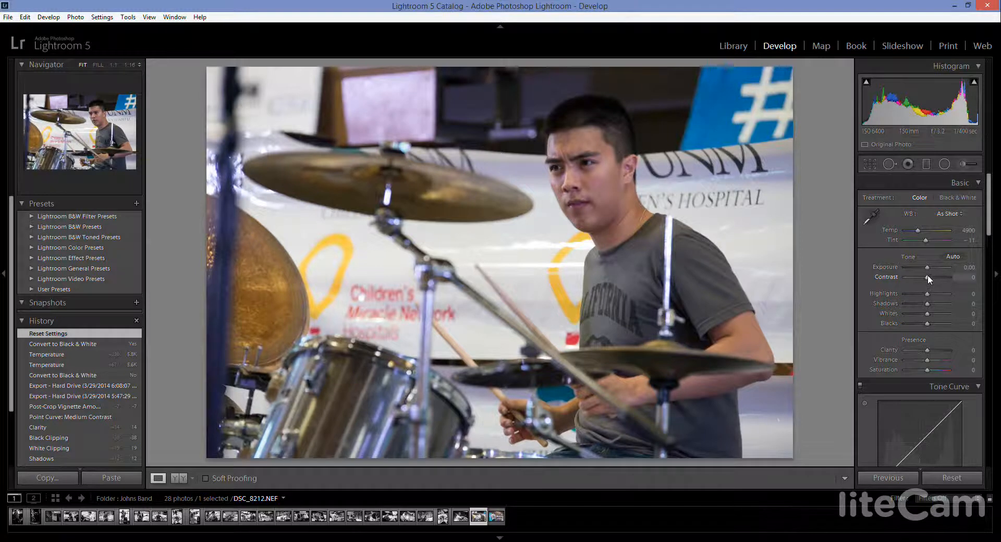
pyautogui.moveTo(928, 277); pyautogui.dragTo(934, 277)
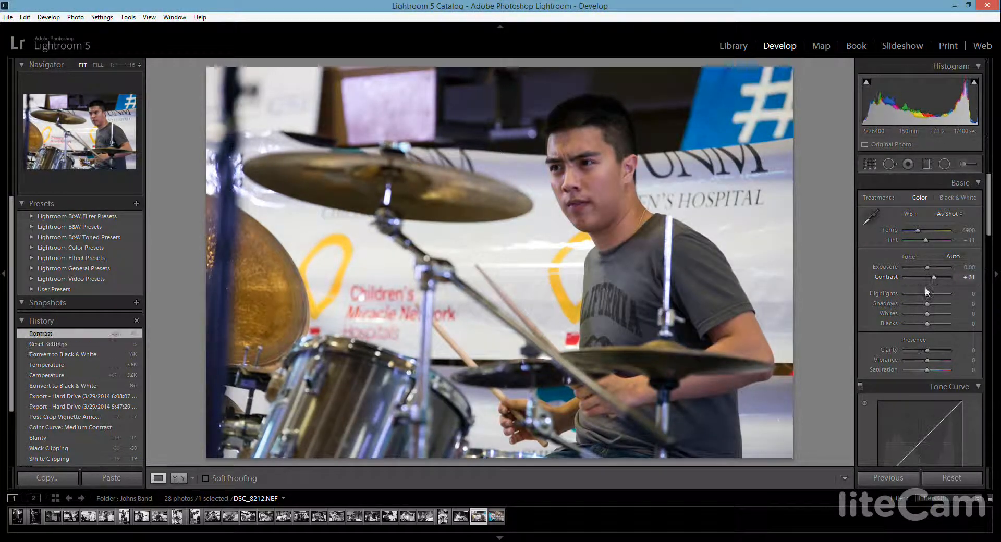
pyautogui.click(952, 197)
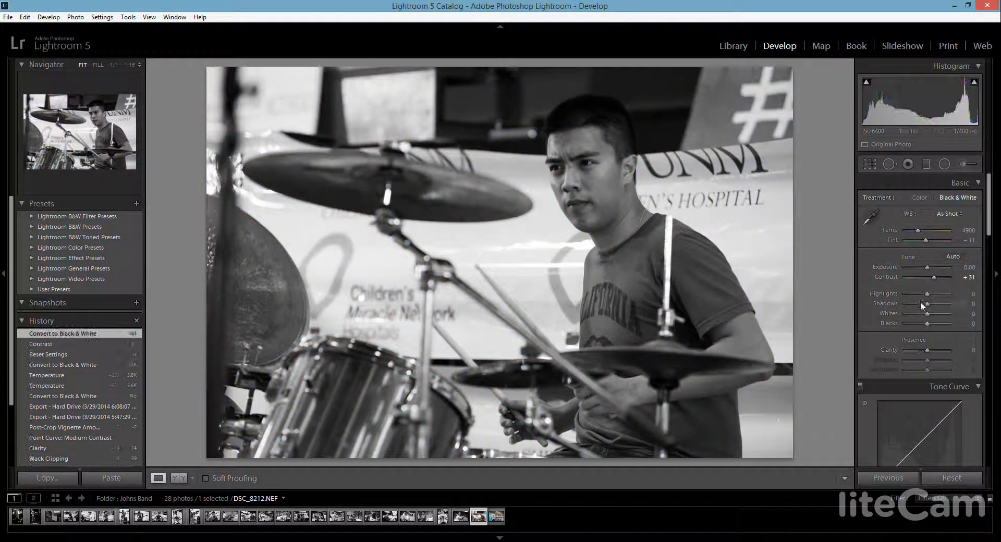
pyautogui.moveTo(928, 294)
pyautogui.mouseDown()
pyautogui.moveTo(920, 295)
pyautogui.moveTo(933, 304)
pyautogui.mouseUp()
pyautogui.keyDown('shift'); pyautogui.doubleClick(931, 314); pyautogui.keyUp('shift')
pyautogui.keyDown('shift'); pyautogui.doubleClick(927, 325); pyautogui.keyUp('shift')
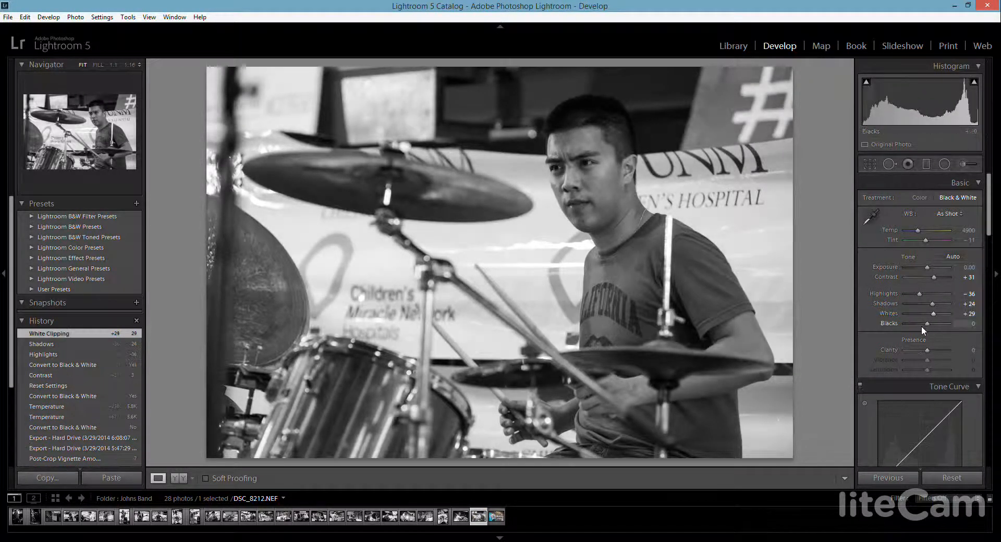
pyautogui.moveTo(927, 352); pyautogui.dragTo(931, 351)
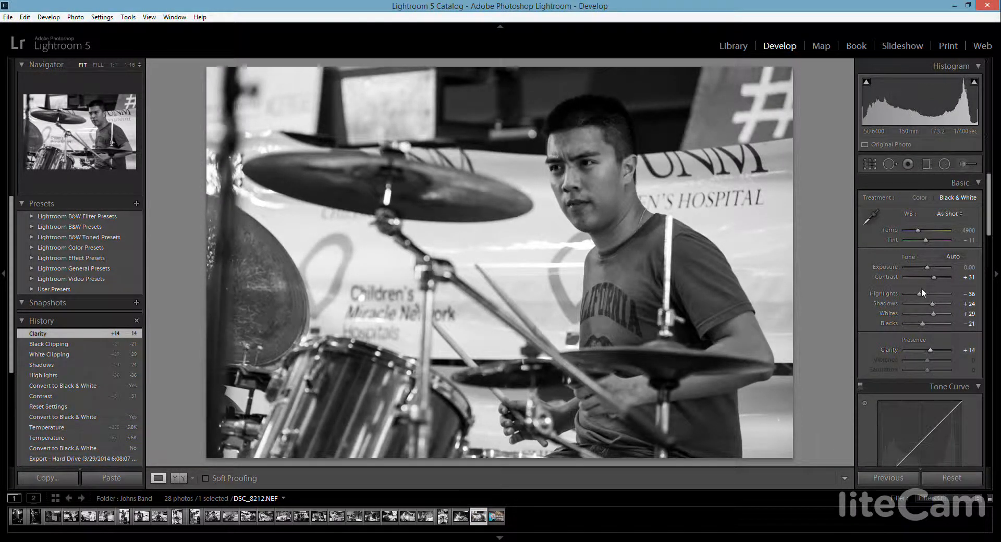
# Apply the Medium Contrast point curve and a post-crop vignette amount of −14 to the drummer photo
pyautogui.scroll(-3, 892, 292)
pyautogui.click(919, 409)
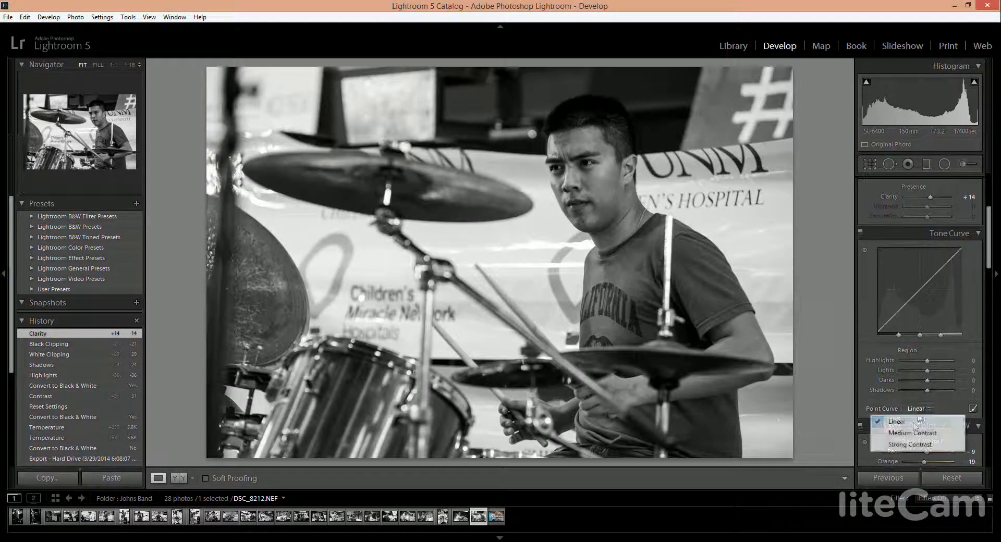
pyautogui.click(913, 433)
pyautogui.scroll(-6, 907, 411)
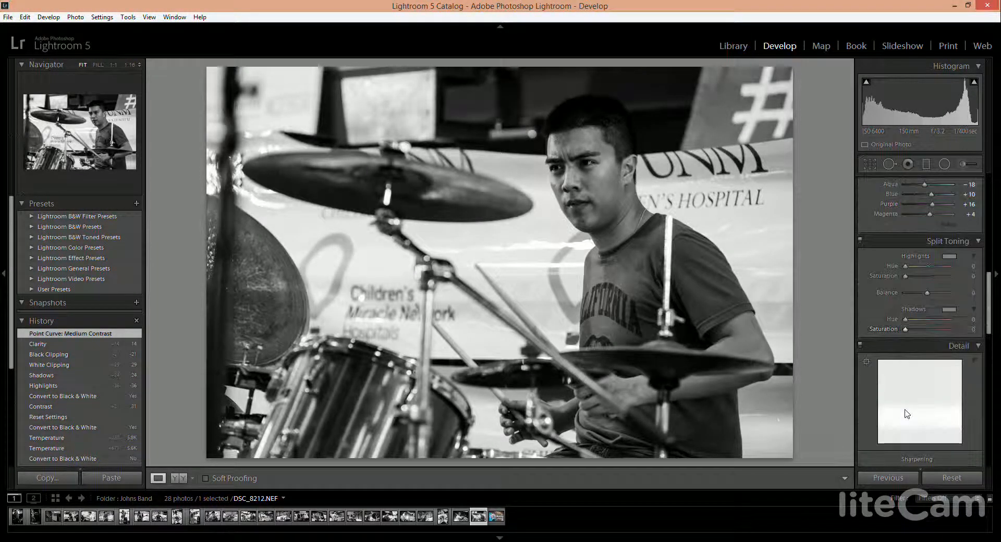
pyautogui.scroll(-10, 941, 394)
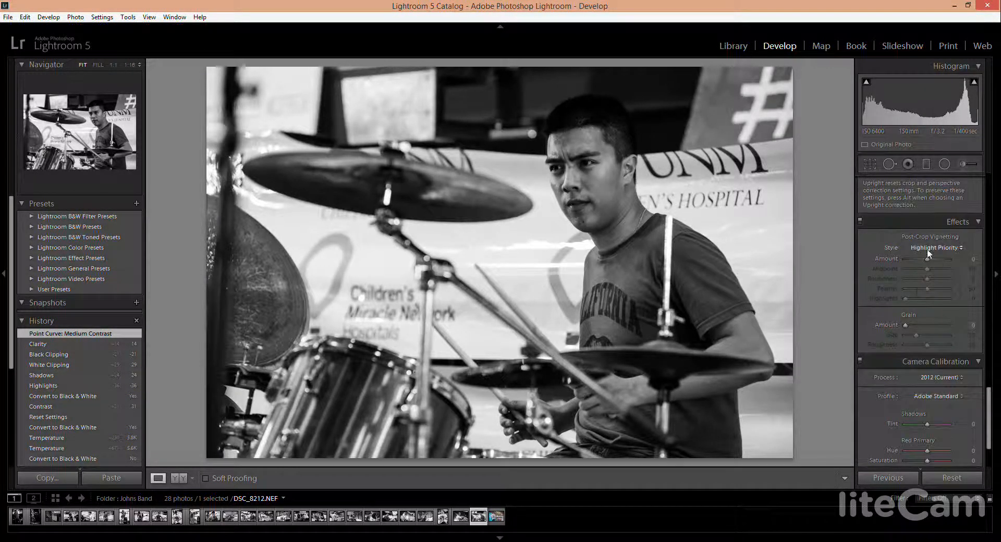
pyautogui.moveTo(924, 261); pyautogui.dragTo(922, 261)
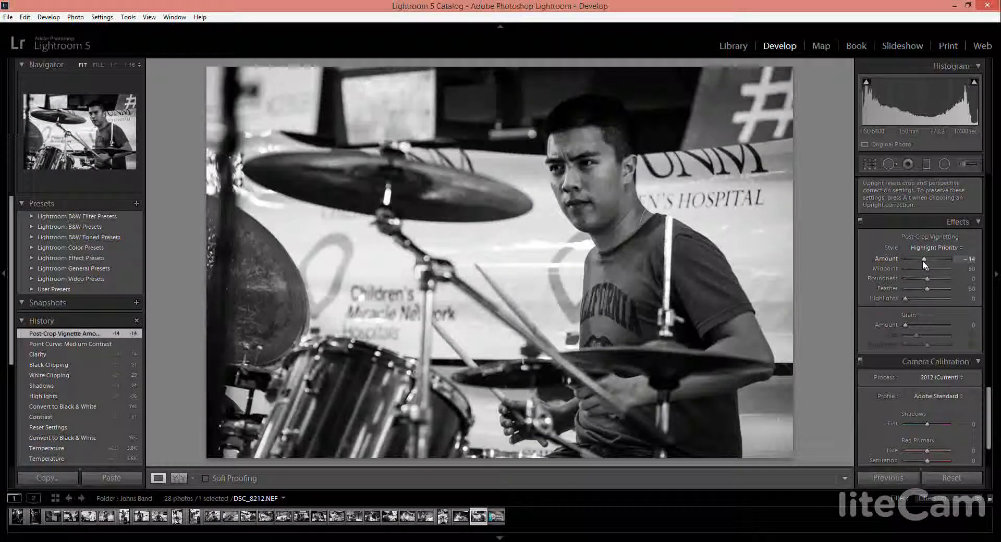
# Open the last photo of the series, the color shot of the guitarist at the microphone
pyautogui.click(496, 517)
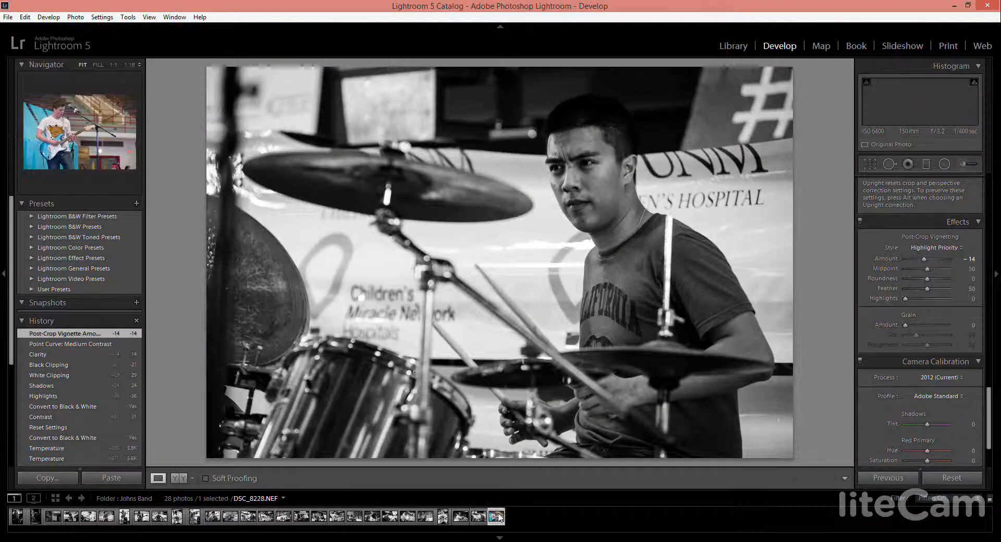